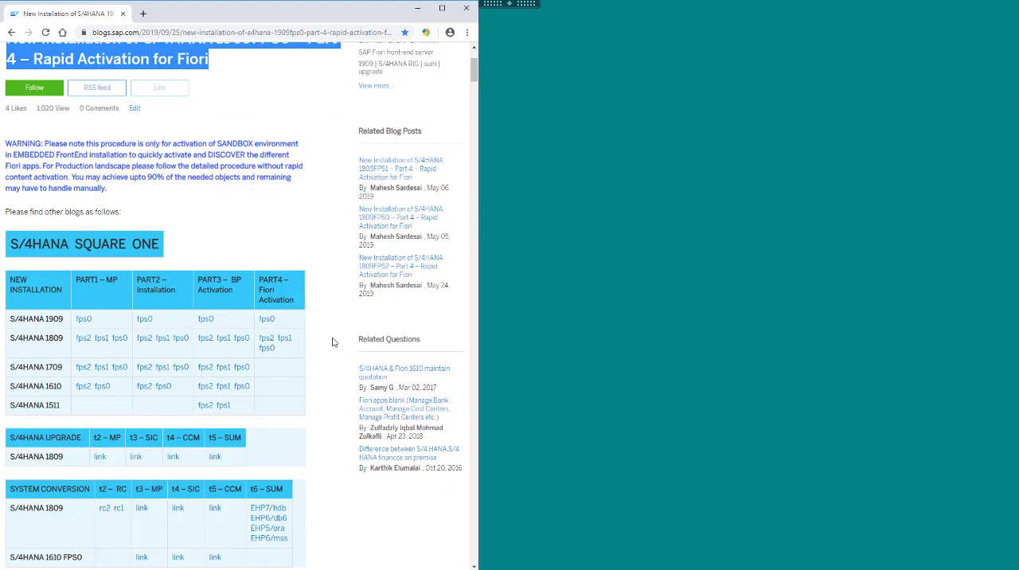
Open the blog's link to SAP Note 2834415 on Rapid Activation for Fiori in S/4HANA 1909 in a new window.
{"action": "scroll", "coordinate": [333, 343], "scroll_direction": "down", "scroll_amount": 1}
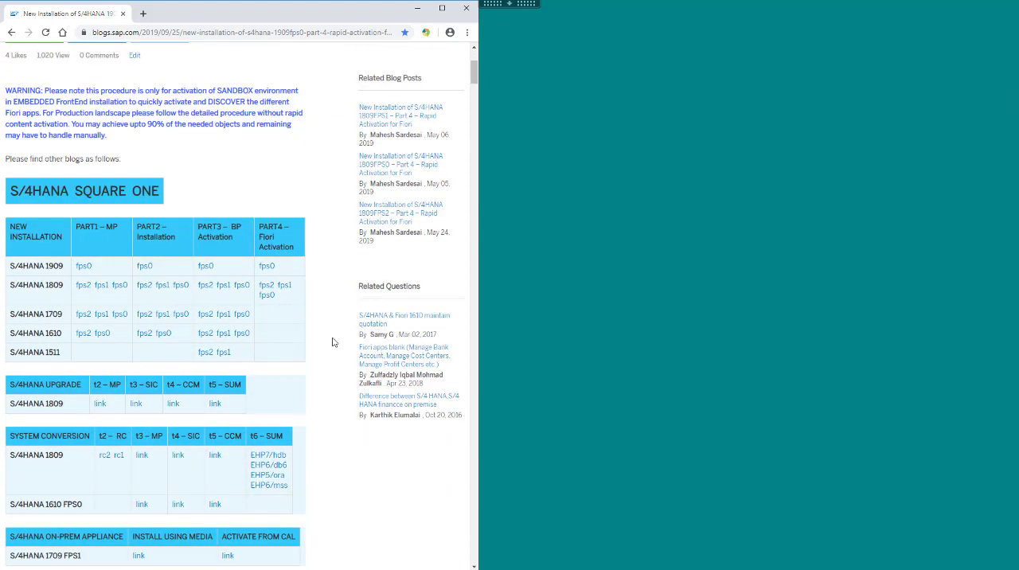
{"action": "scroll", "coordinate": [334, 342], "scroll_direction": "down", "scroll_amount": 3}
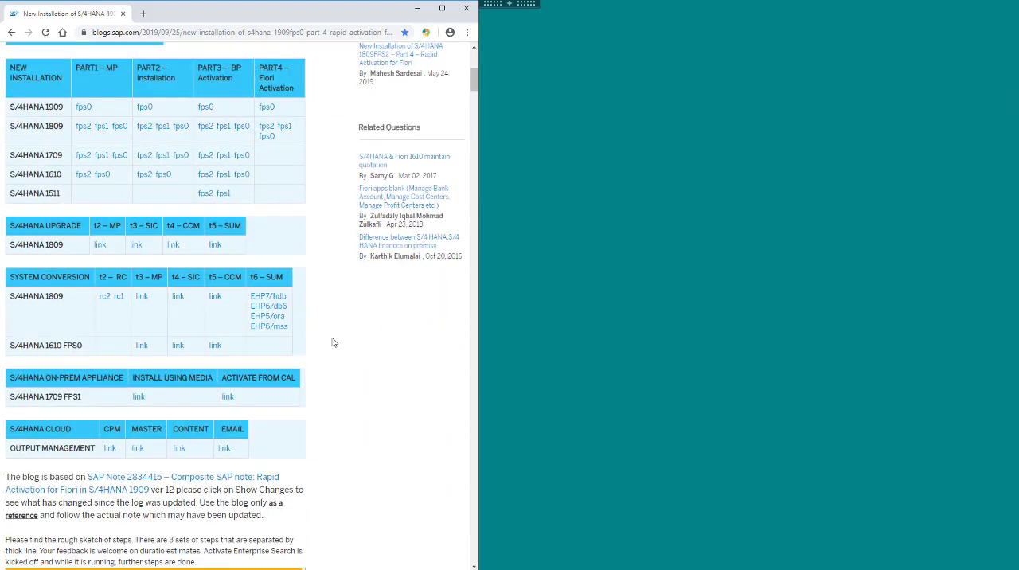
{"action": "scroll", "coordinate": [333, 342], "scroll_direction": "down", "scroll_amount": 2}
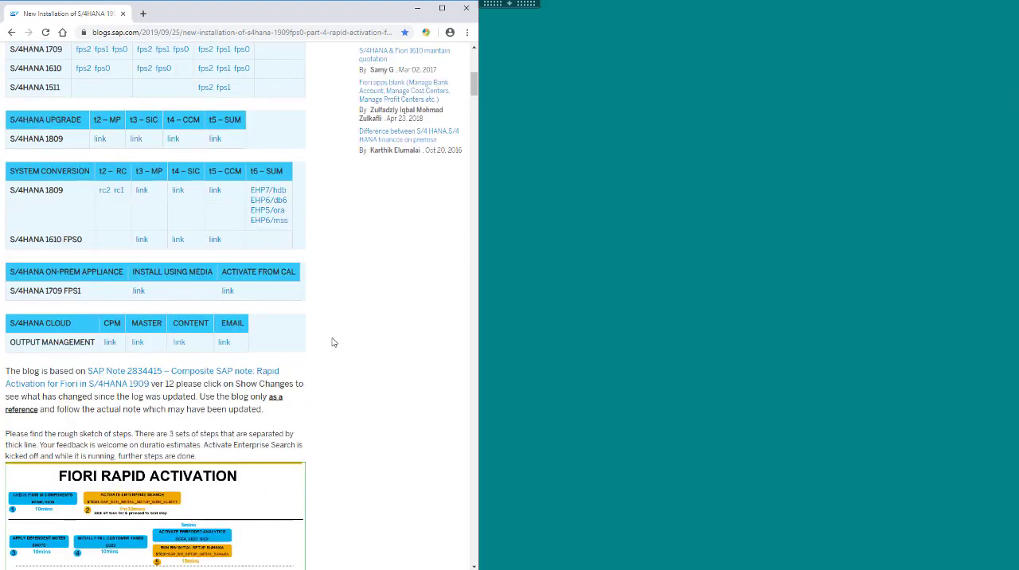
{"action": "scroll", "coordinate": [334, 342], "scroll_direction": "down", "scroll_amount": 1}
{"action": "scroll", "coordinate": [334, 342], "scroll_direction": "down", "scroll_amount": 3}
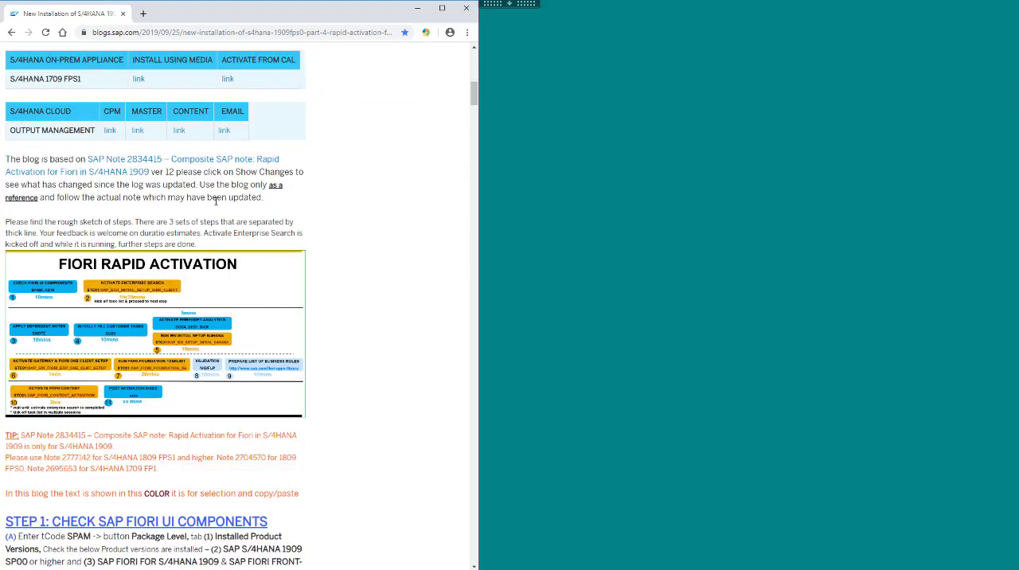
{"action": "right_click", "coordinate": [206, 162]}
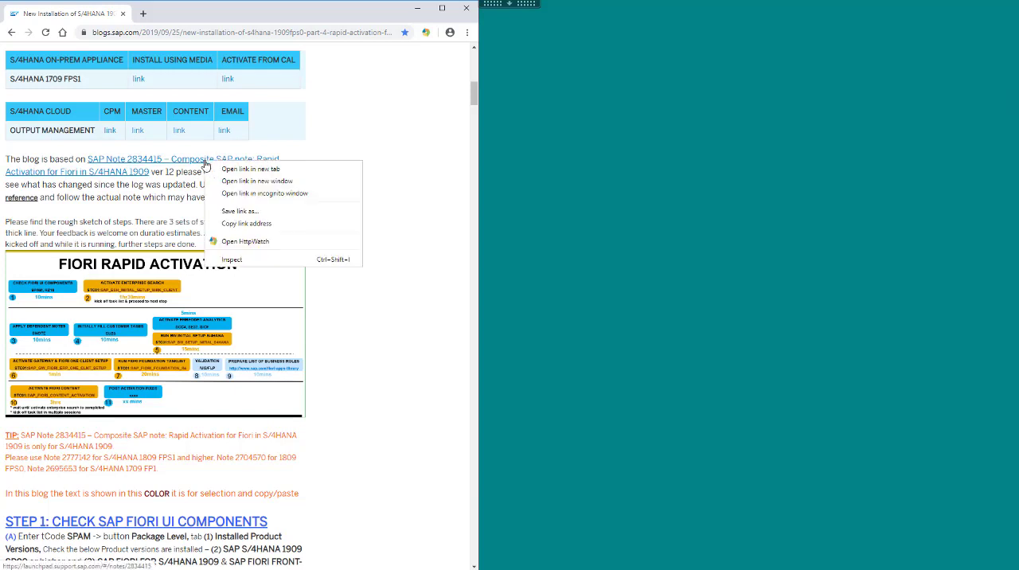
{"action": "left_click", "coordinate": [251, 185]}
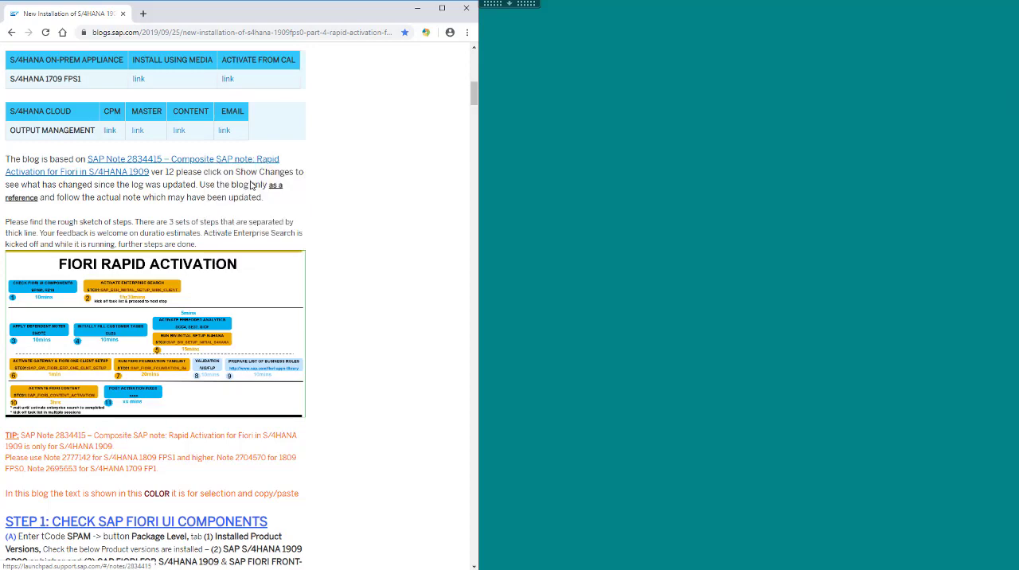
Compare the SAP Note's version with the one cited in the blog and read its task list and post-activation instructions.
{"action": "left_click_drag", "start_coordinate": [151, 171], "coordinate": [170, 171]}
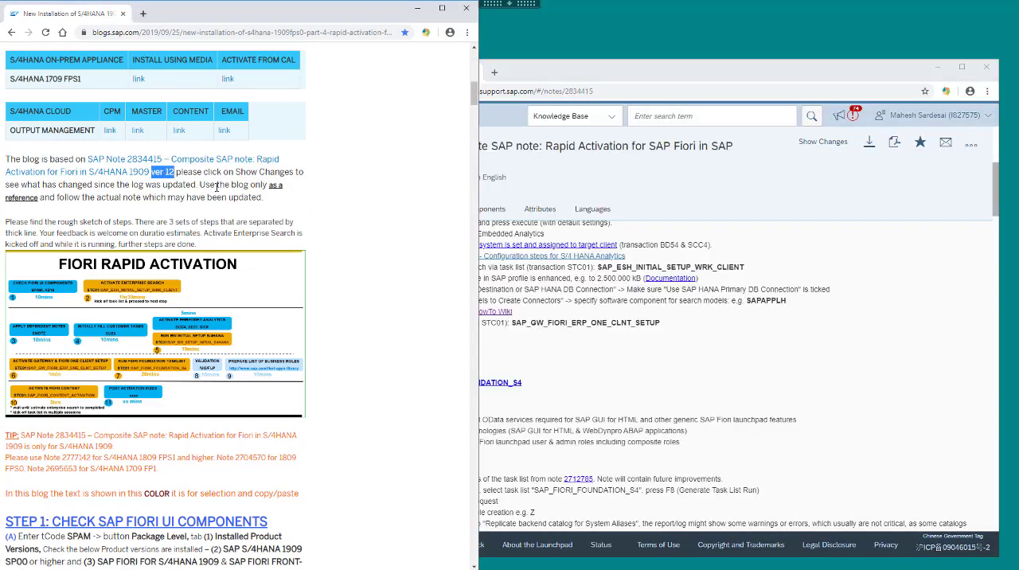
{"action": "left_click", "coordinate": [693, 225]}
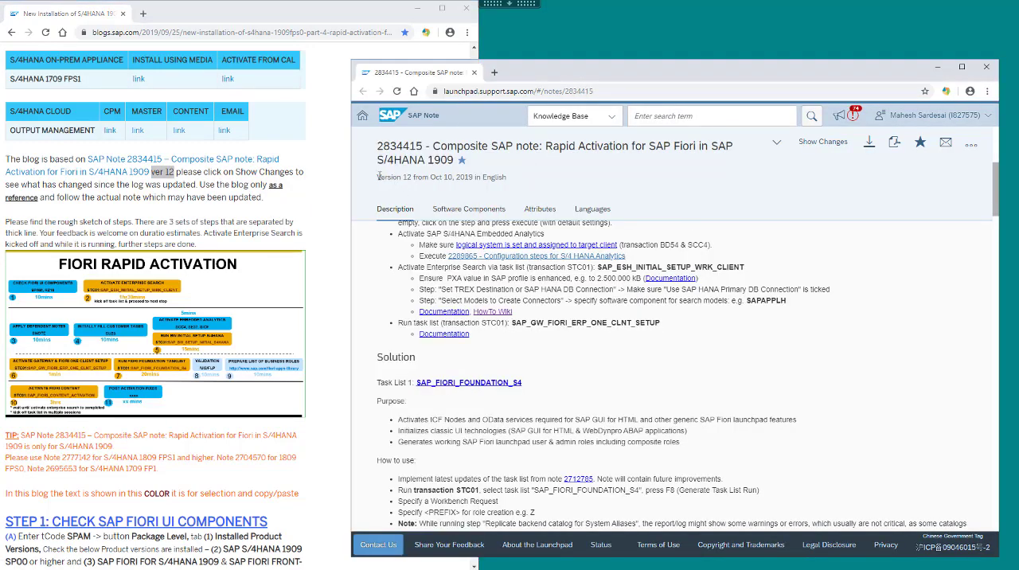
{"action": "left_click_drag", "start_coordinate": [378, 177], "coordinate": [412, 177]}
{"action": "left_click", "coordinate": [726, 374]}
{"action": "scroll", "coordinate": [726, 374], "scroll_direction": "down", "scroll_amount": 3}
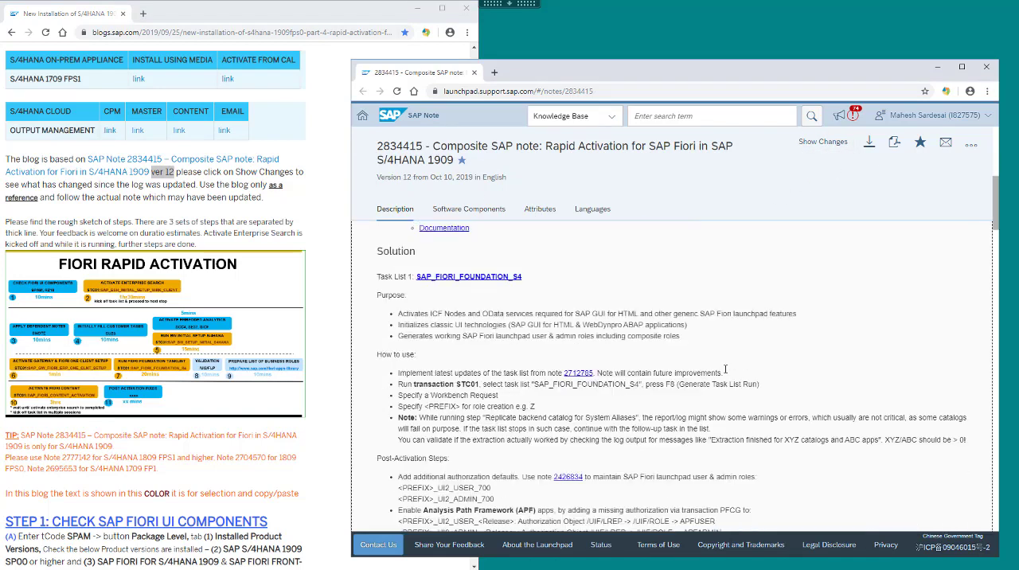
{"action": "scroll", "coordinate": [726, 369], "scroll_direction": "down", "scroll_amount": 1}
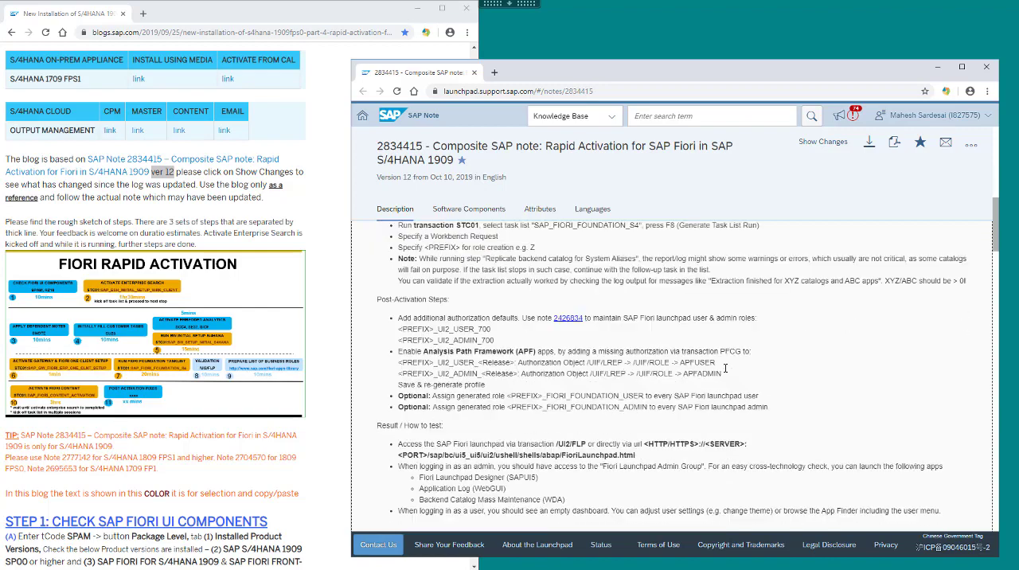
{"action": "scroll", "coordinate": [726, 368], "scroll_direction": "down", "scroll_amount": 6}
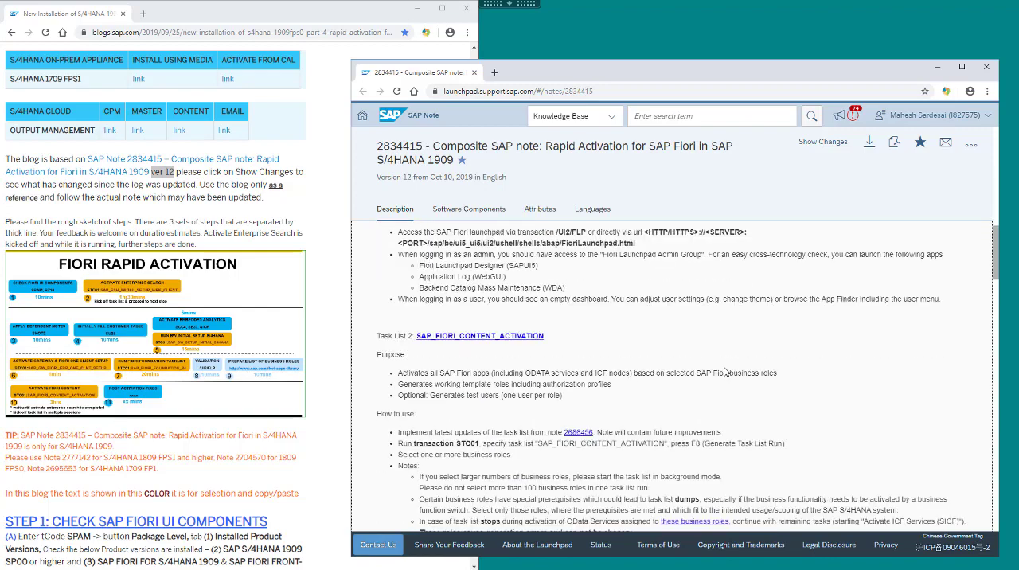
{"action": "scroll", "coordinate": [725, 372], "scroll_direction": "down", "scroll_amount": 8}
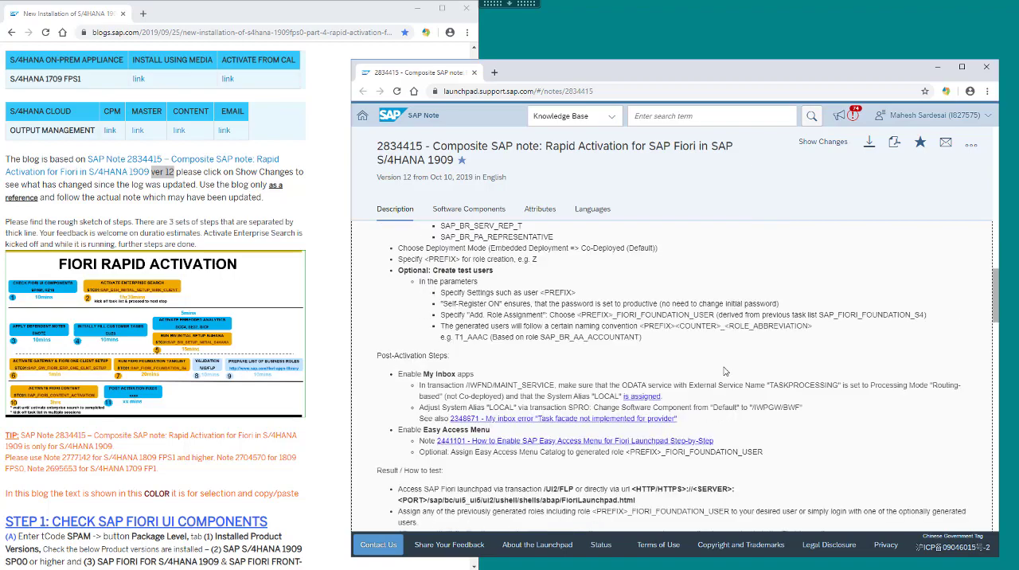
Run transaction SPAM and examine the installed product versions, including SAP Fiori for S4HANA and SAP Fiori Front-End Server.
{"action": "scroll", "coordinate": [725, 371], "scroll_direction": "down", "scroll_amount": 9}
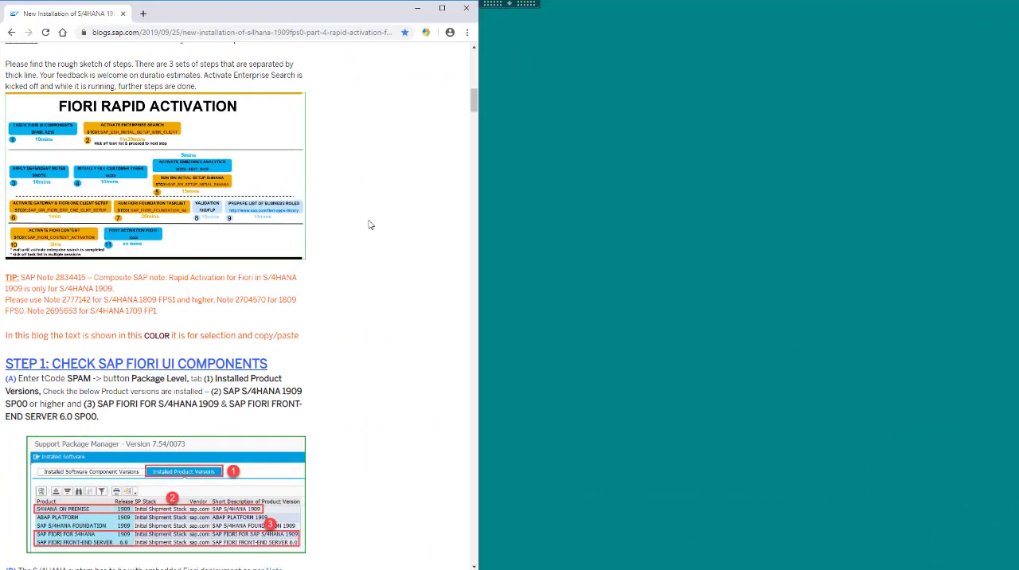
{"action": "scroll", "coordinate": [368, 225], "scroll_direction": "down", "scroll_amount": 3}
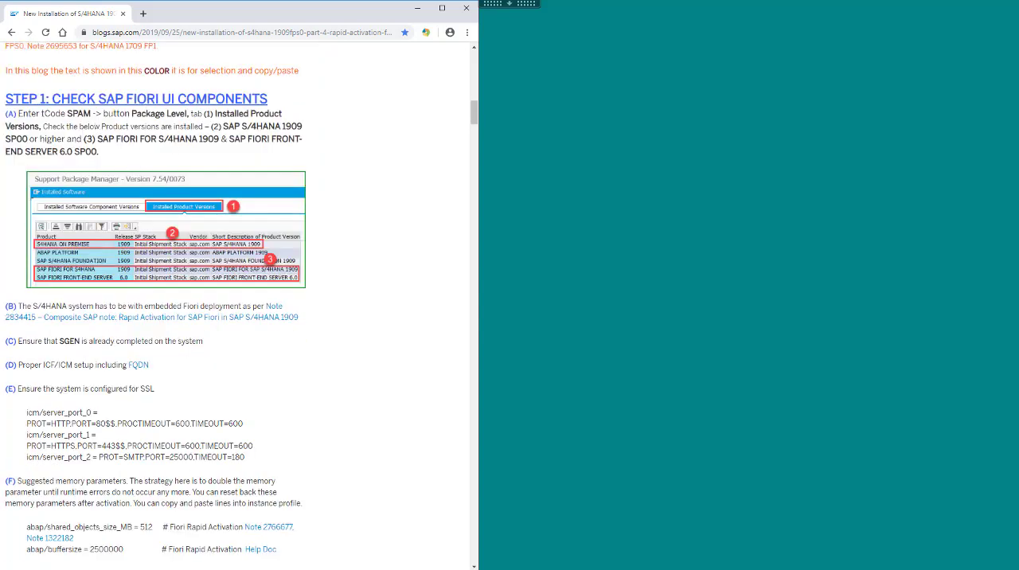
{"action": "type", "text": "spam"}
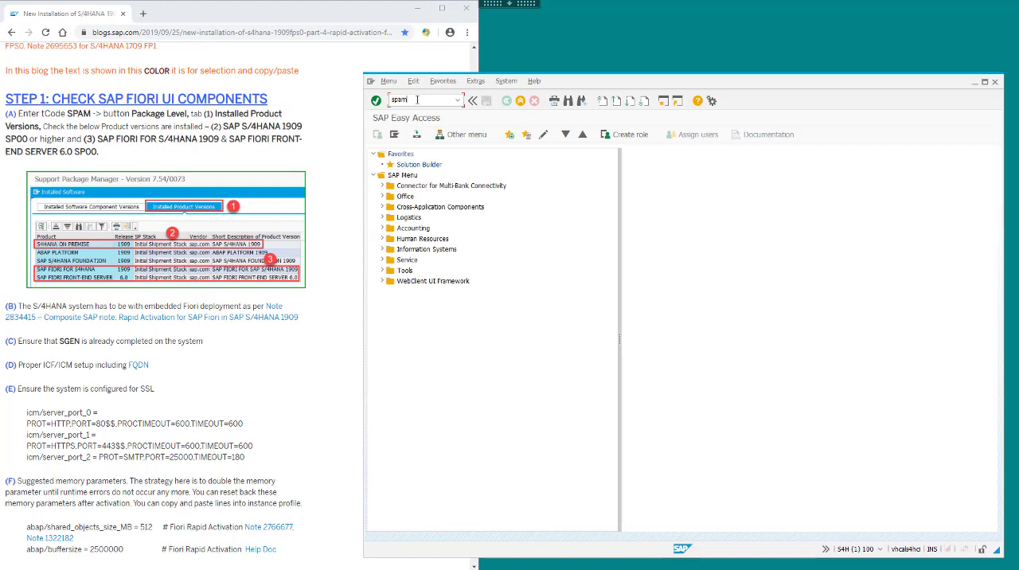
{"action": "key", "text": "Return"}
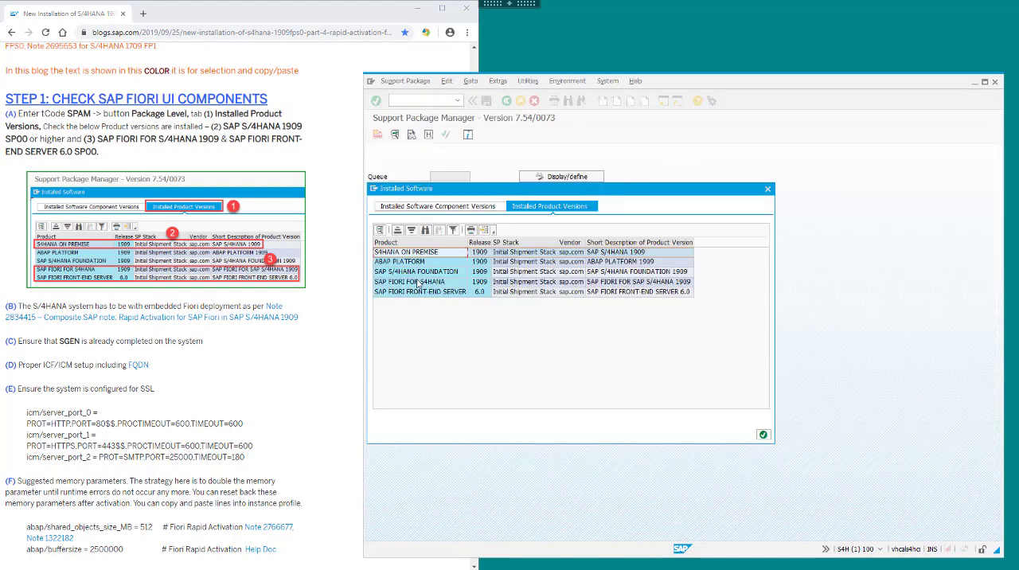
{"action": "left_click", "coordinate": [420, 283]}
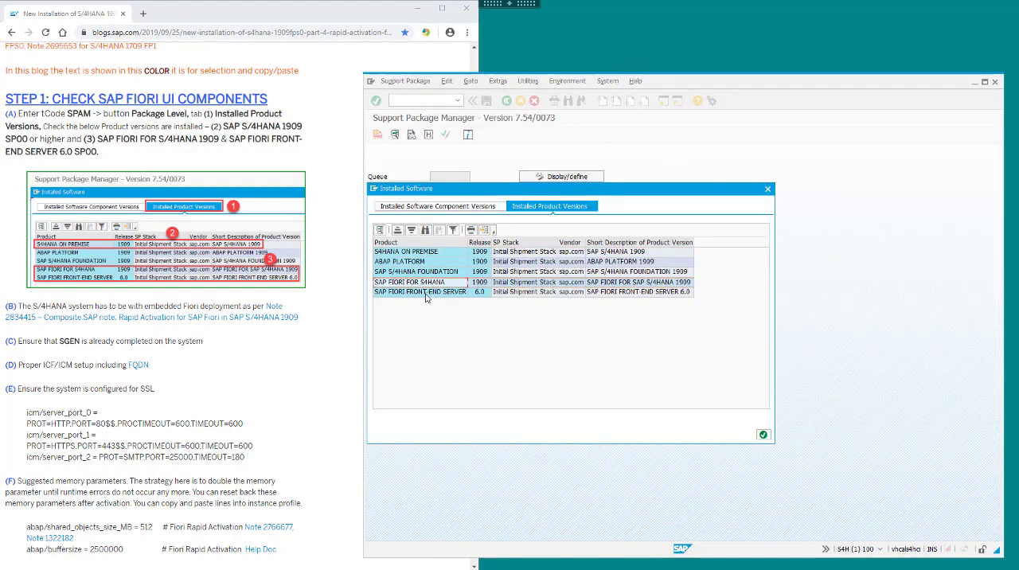
{"action": "left_click", "coordinate": [421, 292]}
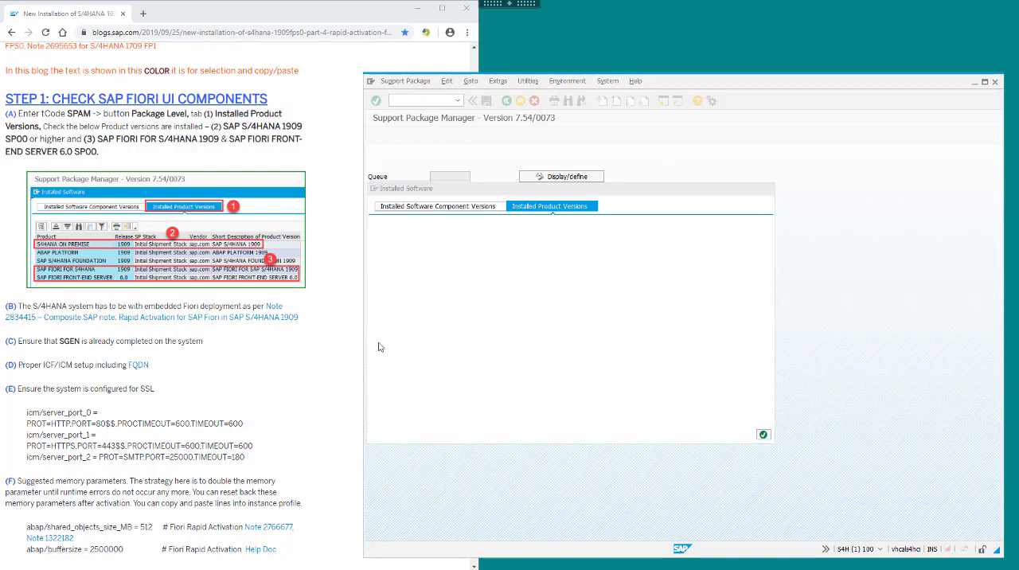
Check the SGEN prerequisite by running transaction SM37 for job RSPARAGENER8M with any user, then leave the job overview.
{"action": "left_click", "coordinate": [22, 342]}
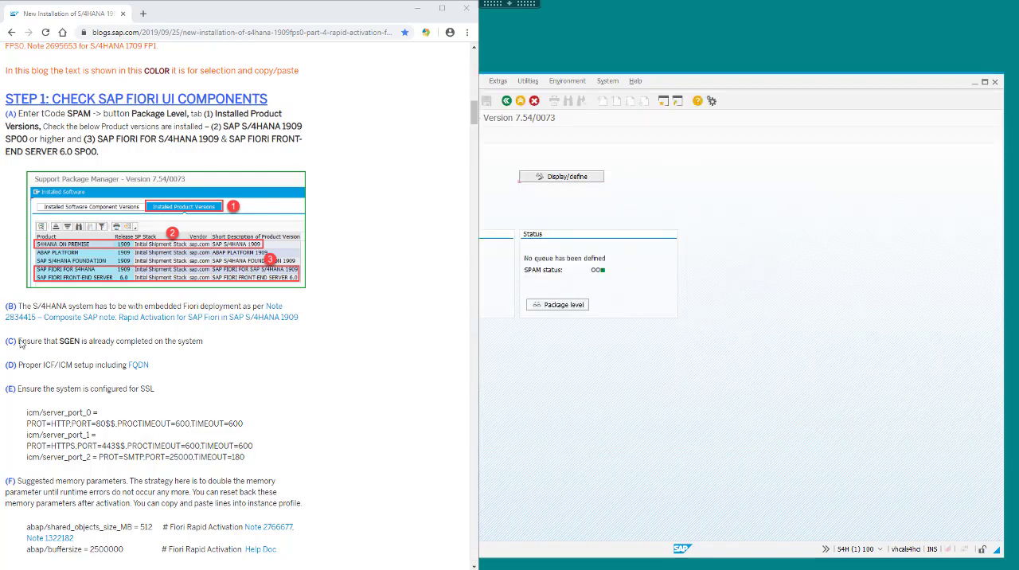
{"action": "left_click_drag", "start_coordinate": [18, 341], "coordinate": [203, 342]}
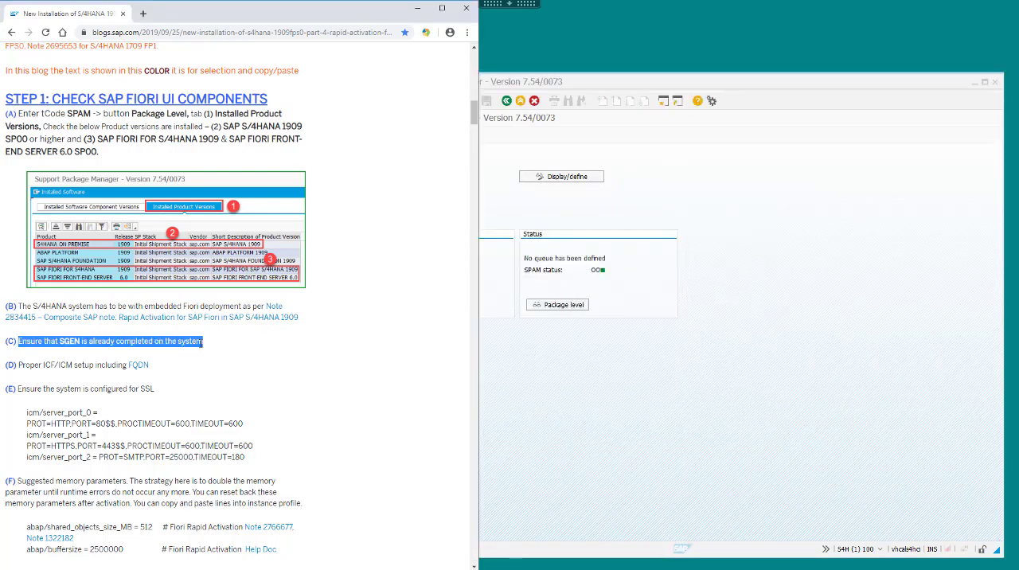
{"action": "left_click", "coordinate": [835, 337]}
{"action": "left_click", "coordinate": [506, 100]}
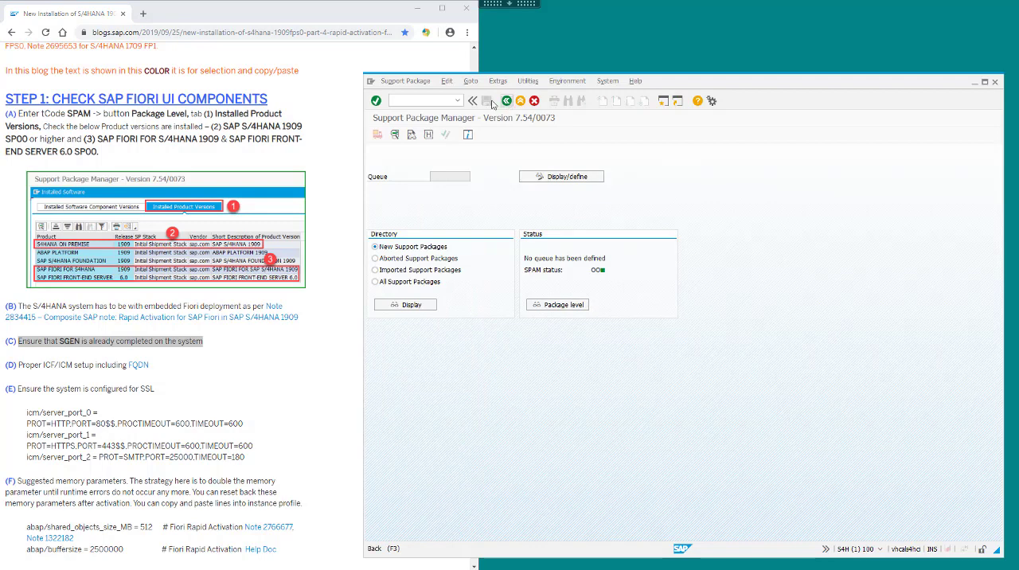
{"action": "left_click", "coordinate": [404, 100]}
{"action": "type", "text": "sm"}
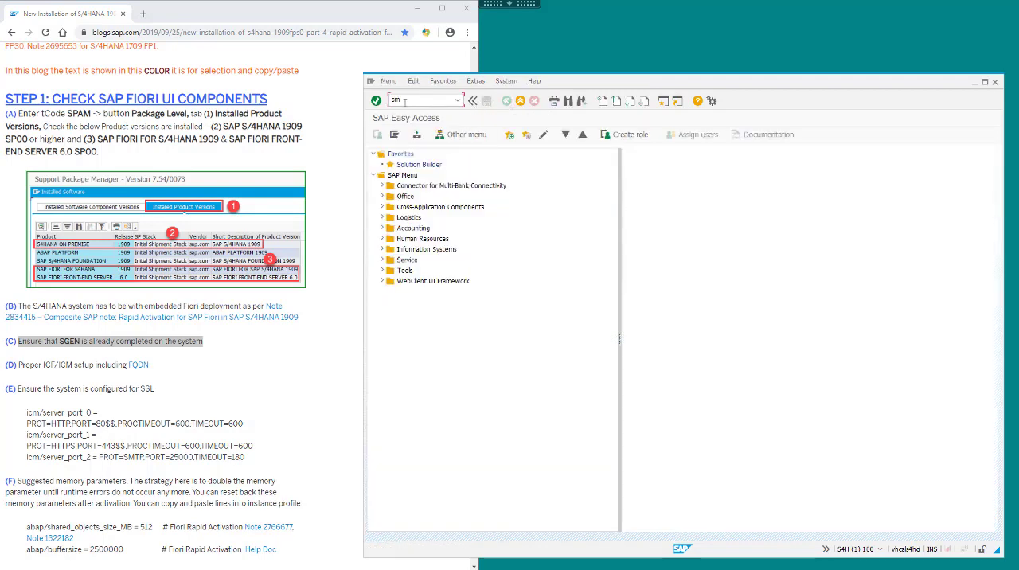
{"action": "type", "text": "37"}
{"action": "key", "text": "Return"}
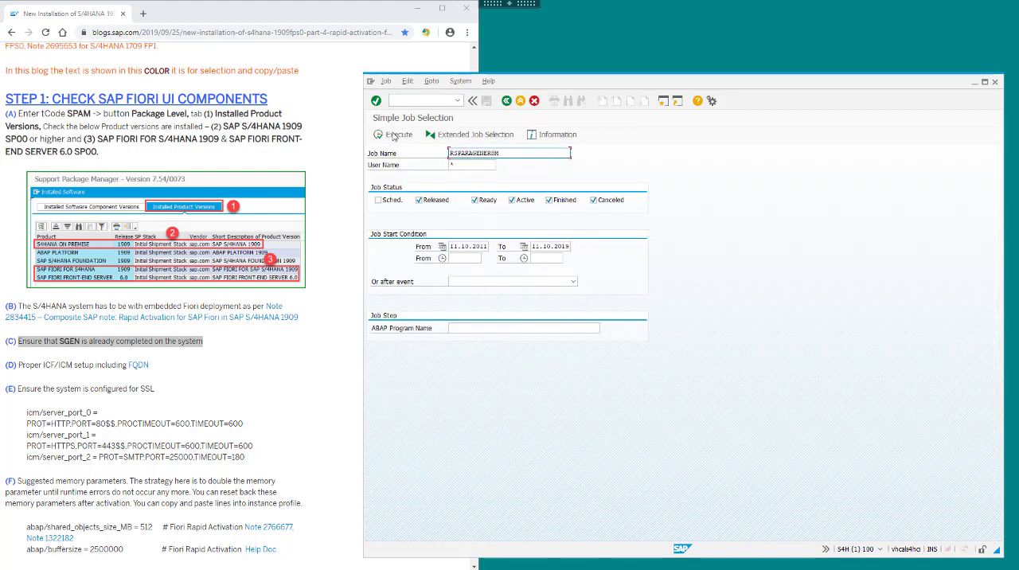
{"action": "left_click", "coordinate": [394, 136]}
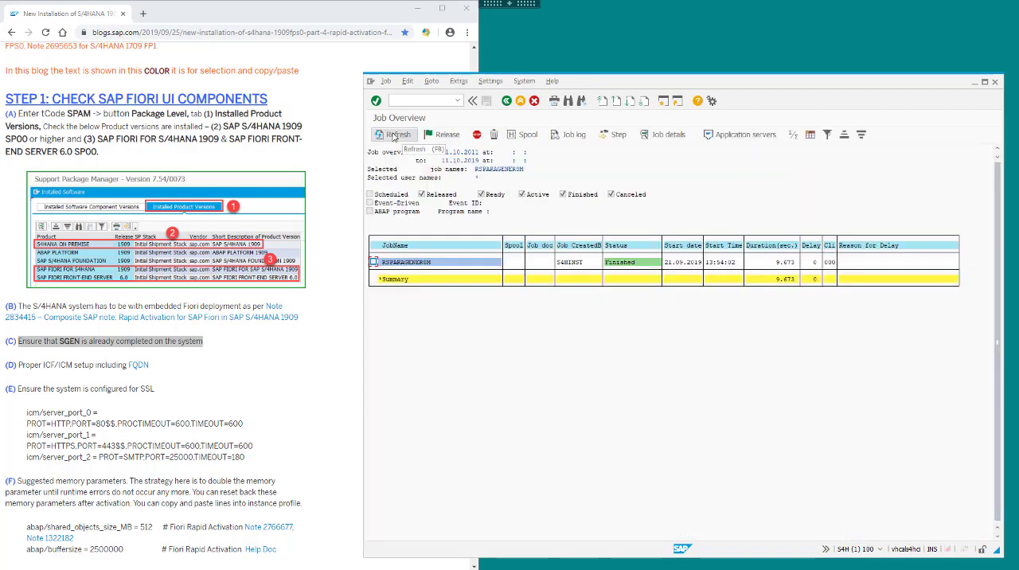
{"action": "left_click", "coordinate": [506, 100]}
Display instance profile S4H_D00_VHCALS4HCI and compare its server port, memory and work process timeout parameters with the blog's recommendations.
{"action": "scroll", "coordinate": [274, 375], "scroll_direction": "down", "scroll_amount": 2}
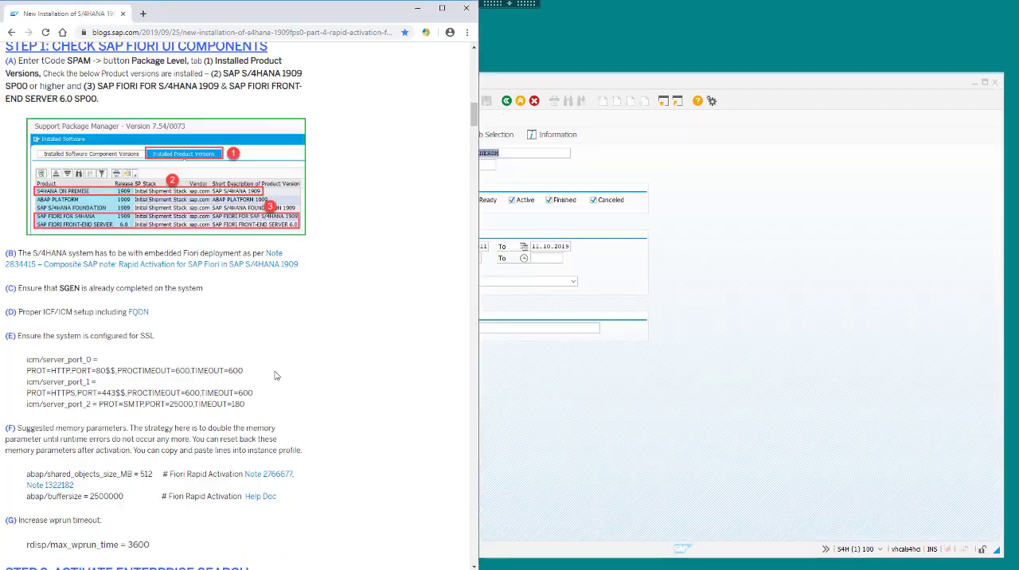
{"action": "scroll", "coordinate": [275, 375], "scroll_direction": "down", "scroll_amount": 1}
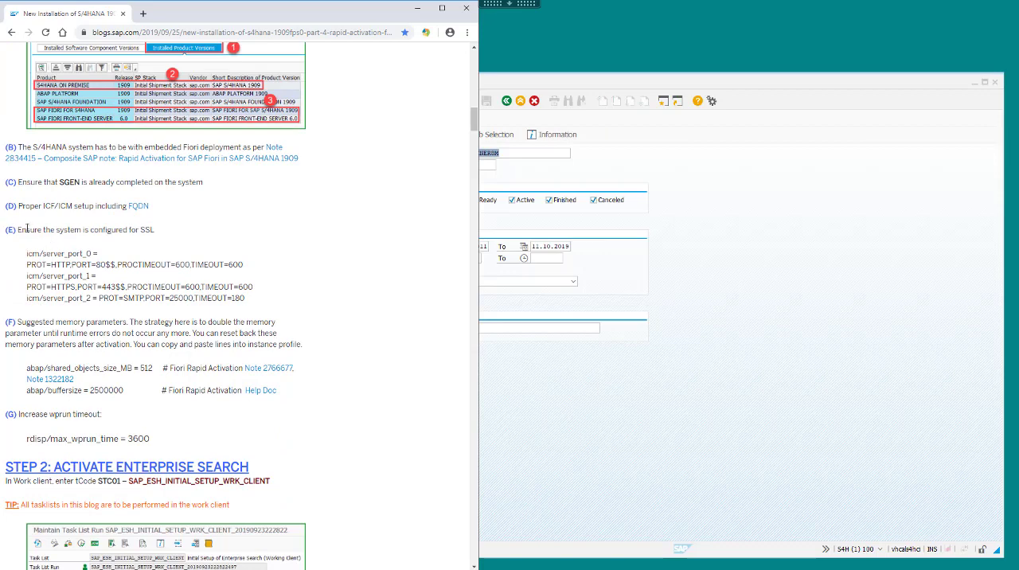
{"action": "left_click_drag", "start_coordinate": [17, 229], "coordinate": [220, 437]}
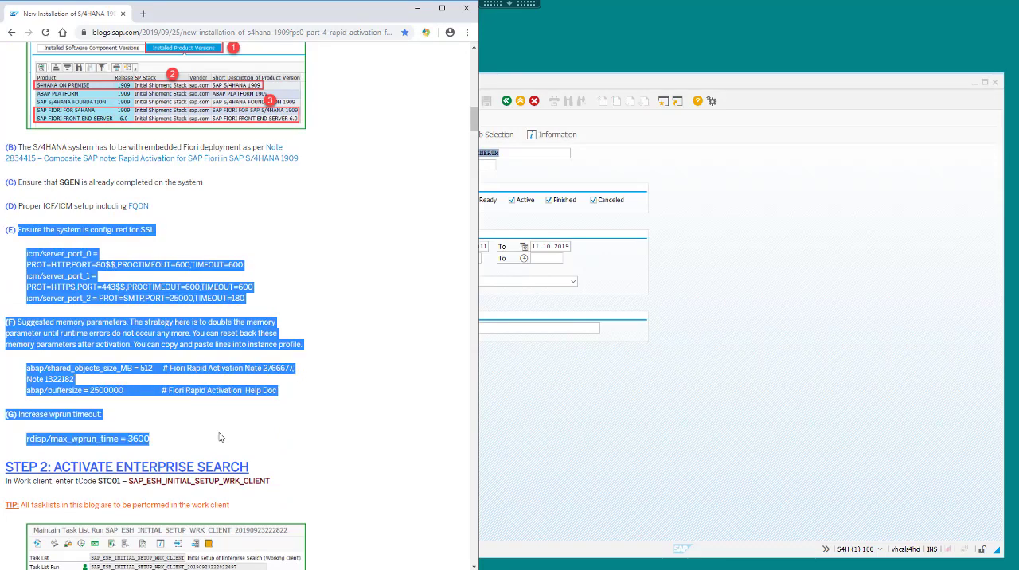
{"action": "left_click", "coordinate": [644, 403]}
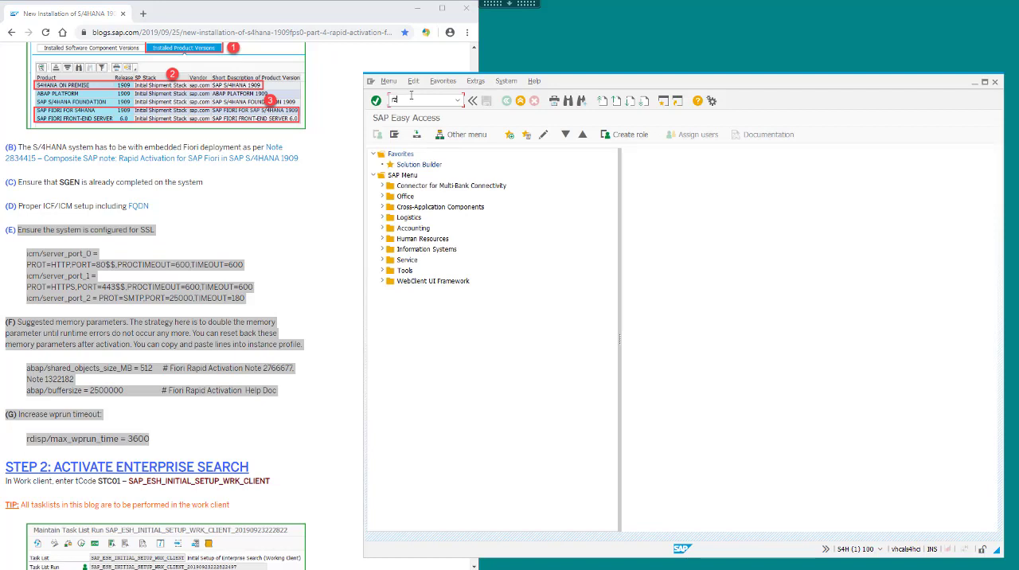
{"action": "key", "text": "Return"}
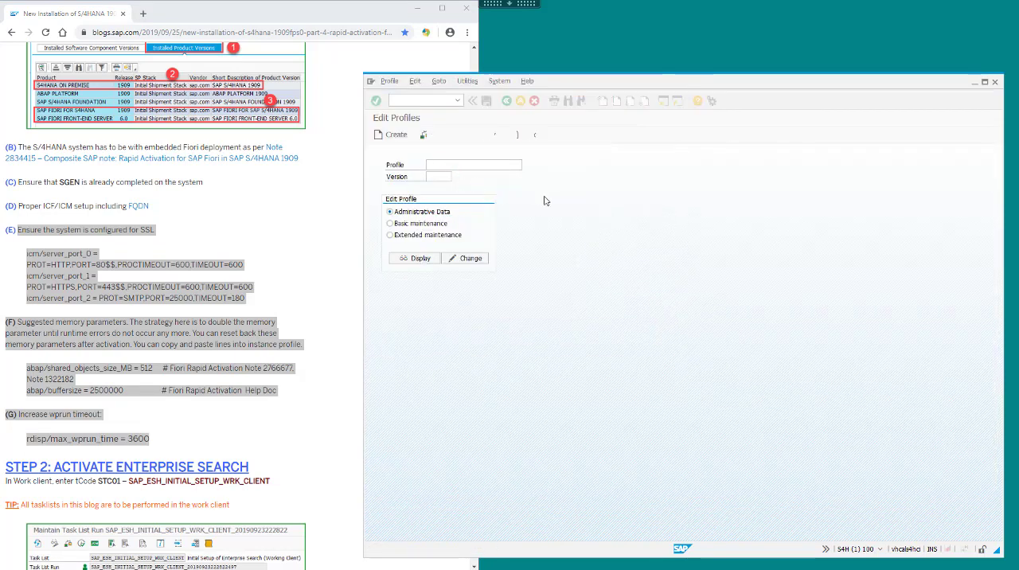
{"action": "left_click", "coordinate": [414, 258]}
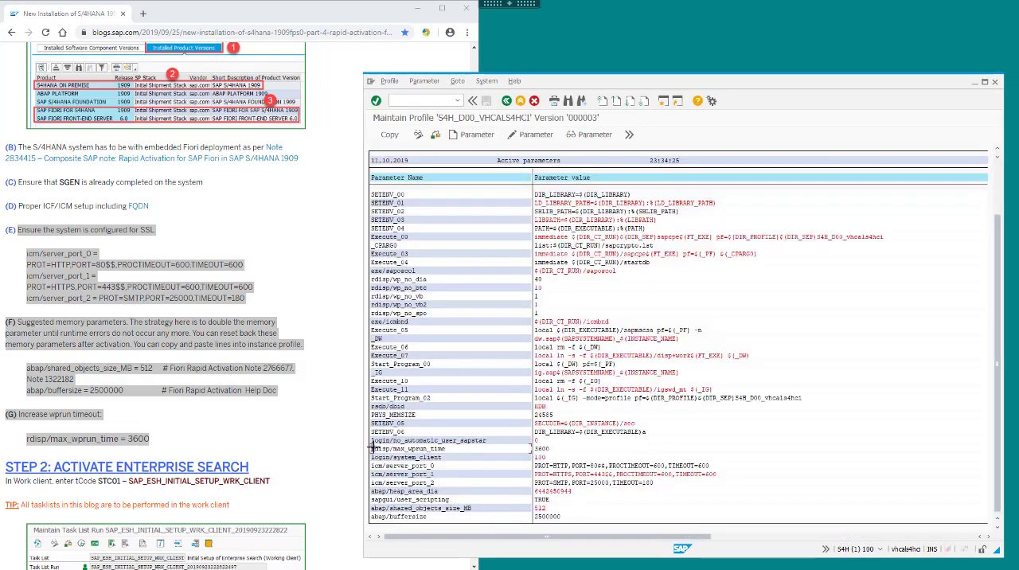
{"action": "left_click_drag", "start_coordinate": [371, 448], "coordinate": [851, 492]}
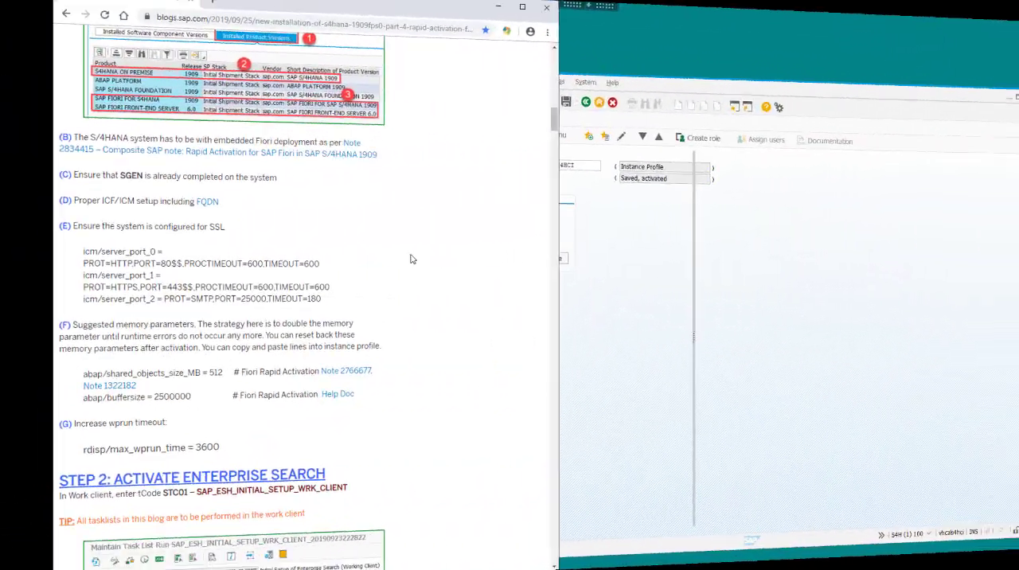
Copy task list name SAP_ESH_INITIAL_SETUP_WRK_CLIENT from the blog into transaction STC01 and generate its task list run.
{"action": "scroll", "coordinate": [330, 257], "scroll_direction": "down", "scroll_amount": 5}
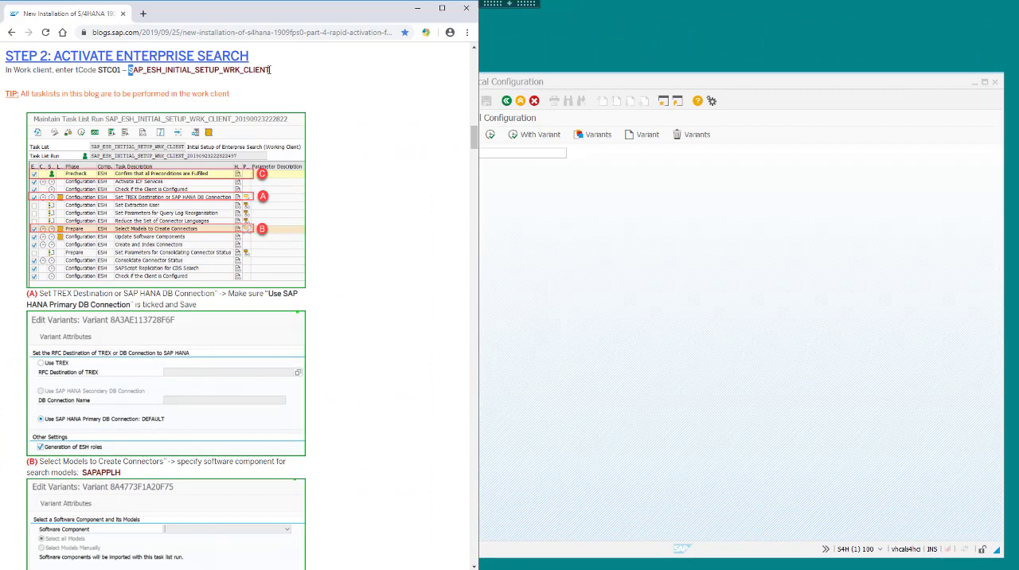
{"action": "double_click", "coordinate": [263, 70]}
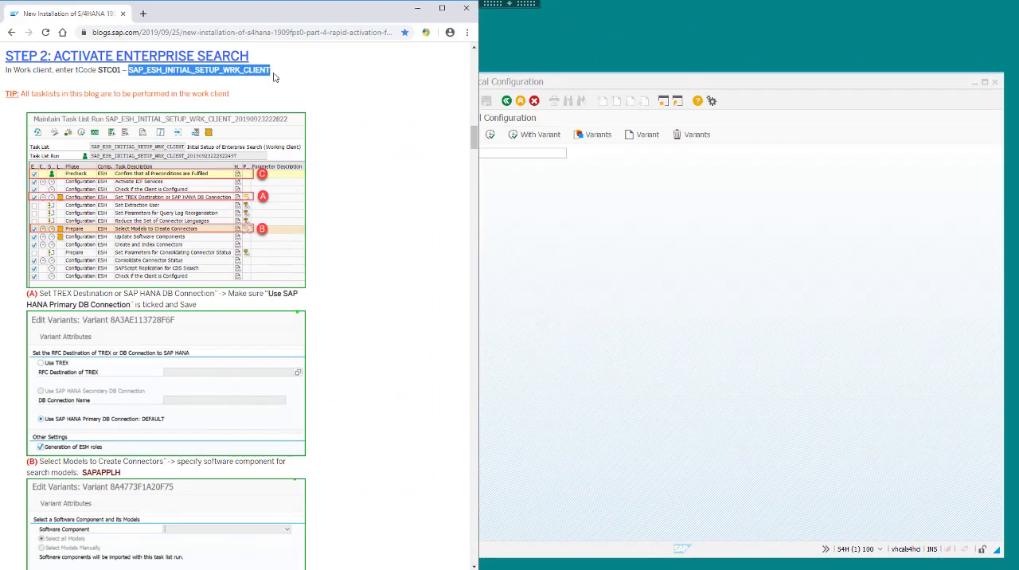
{"action": "type", "text": "SAP_ESH_INITIAL_SETUP_WRK_CLIENT"}
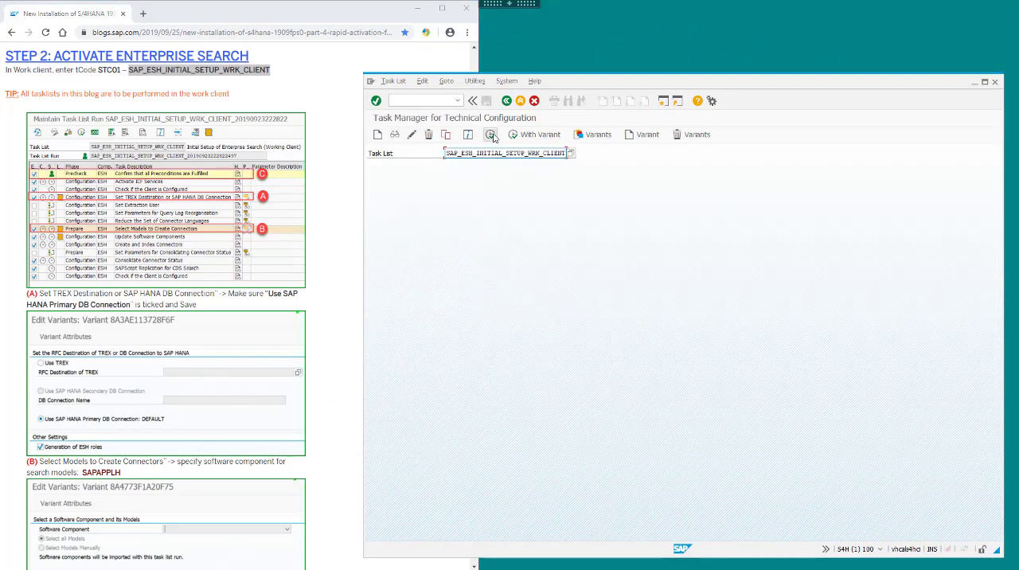
{"action": "left_click", "coordinate": [490, 135]}
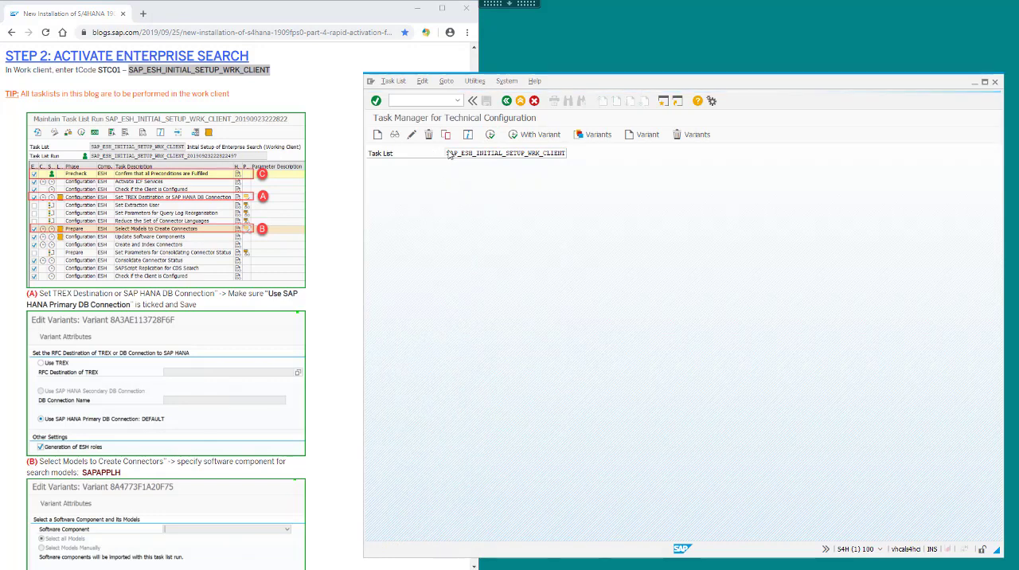
Generate the task list run and configure its connection and model parameters, choosing software component SAPAPPLH with all models.
{"action": "left_click", "coordinate": [491, 135]}
{"action": "left_click", "coordinate": [617, 223]}
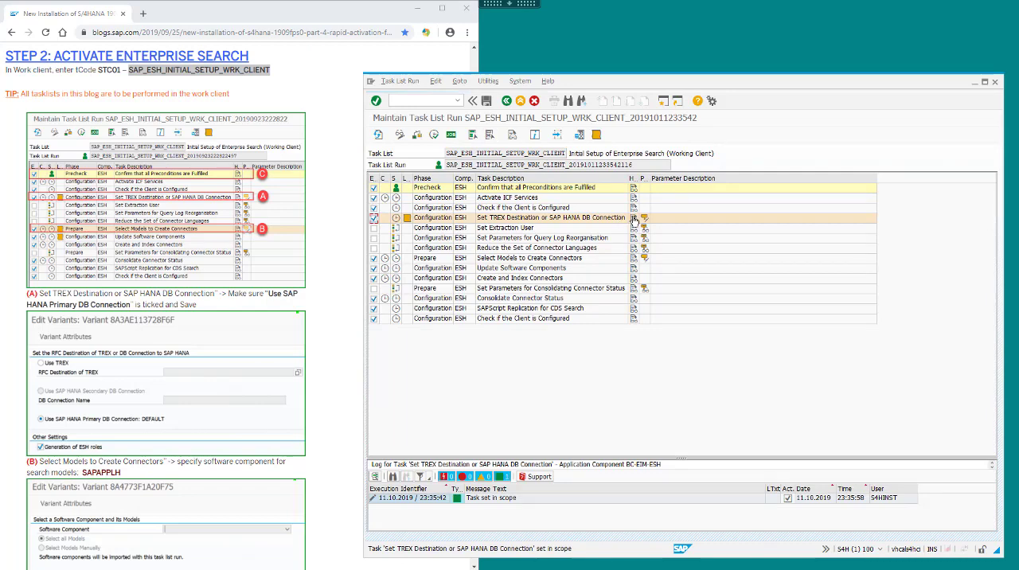
{"action": "left_click", "coordinate": [645, 217]}
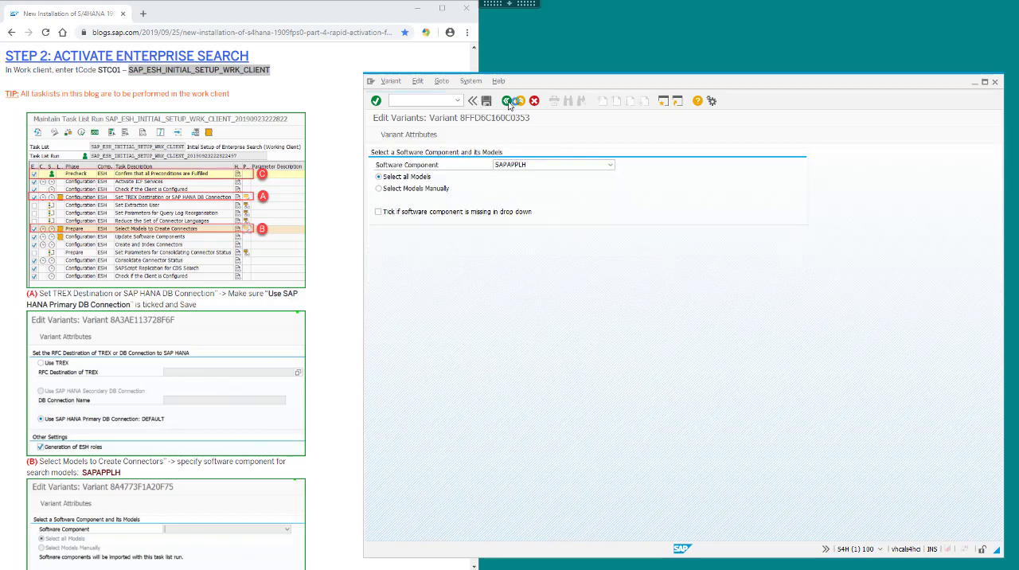
{"action": "left_click", "coordinate": [507, 101]}
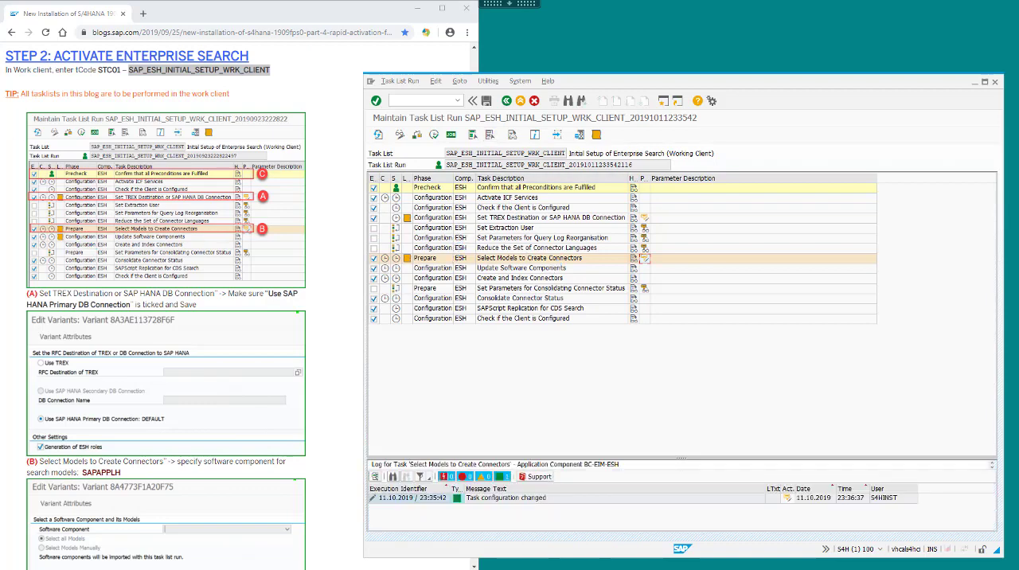
Confirm the preconditions task as manually performed, then start the Enterprise Search task list run in the background with automatic refresh.
{"action": "right_click", "coordinate": [406, 191]}
{"action": "left_click", "coordinate": [525, 289]}
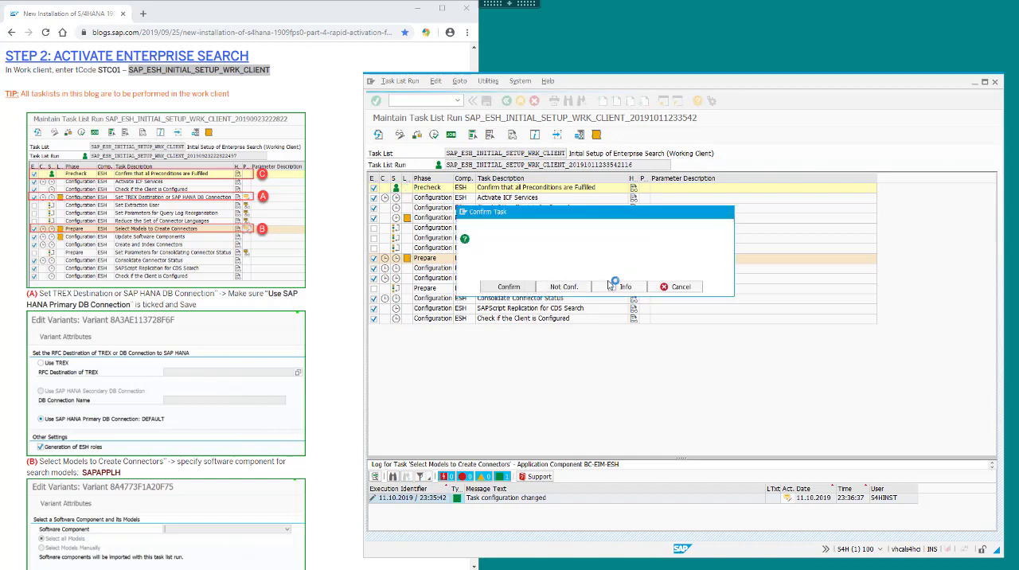
{"action": "left_click", "coordinate": [420, 82]}
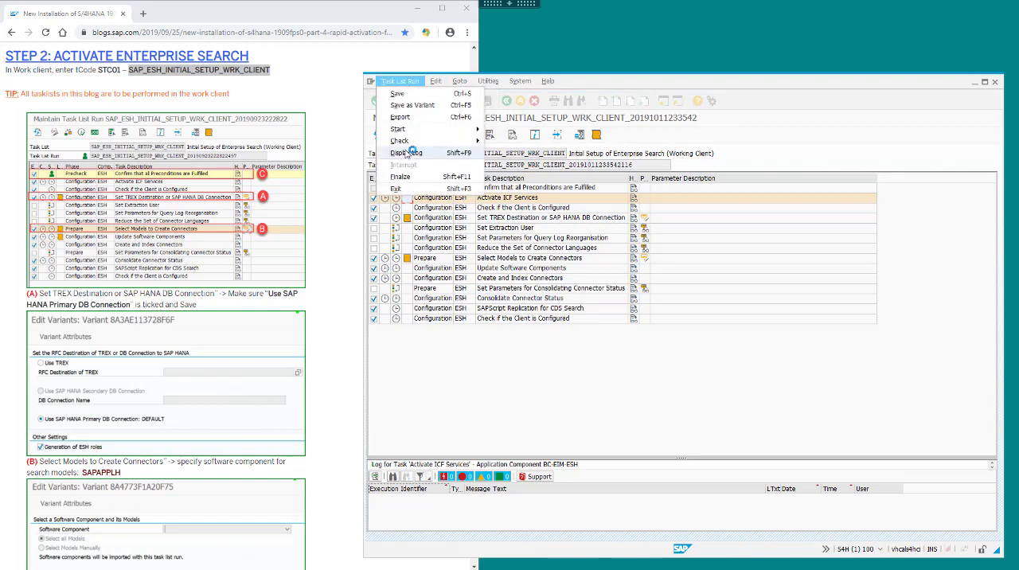
{"action": "mouse_move", "coordinate": [466, 129]}
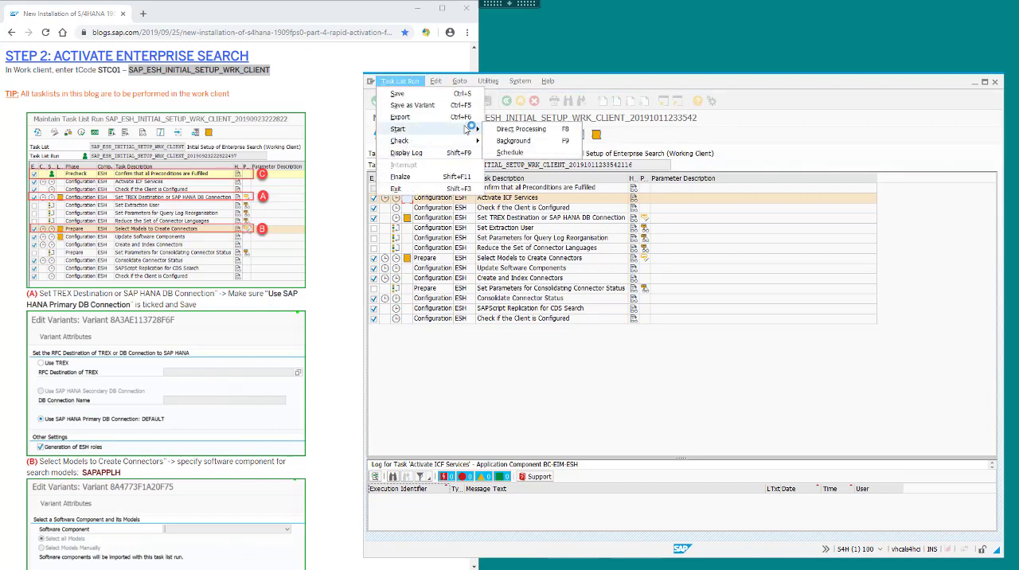
{"action": "left_click", "coordinate": [513, 141]}
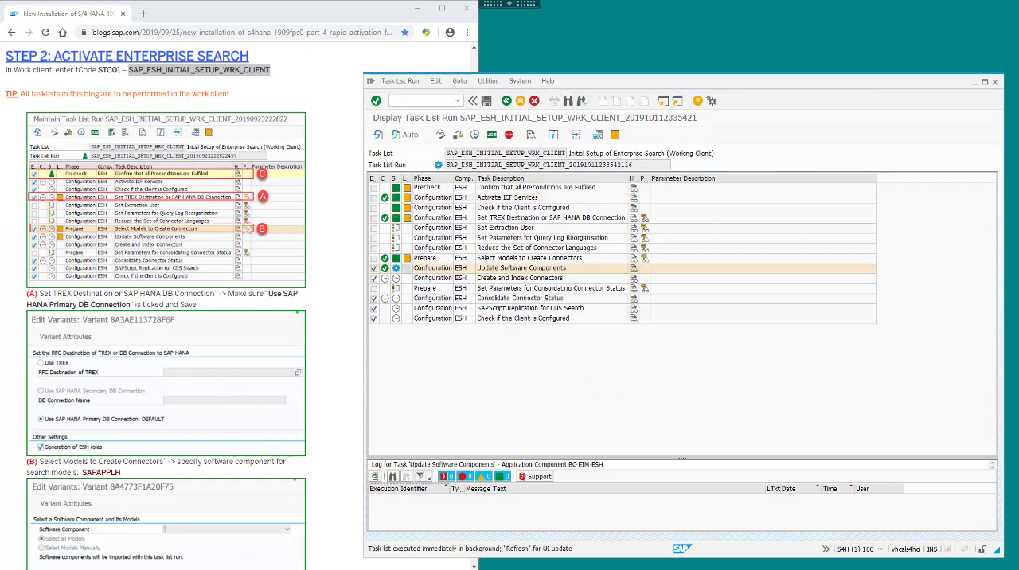
{"action": "left_click", "coordinate": [414, 135]}
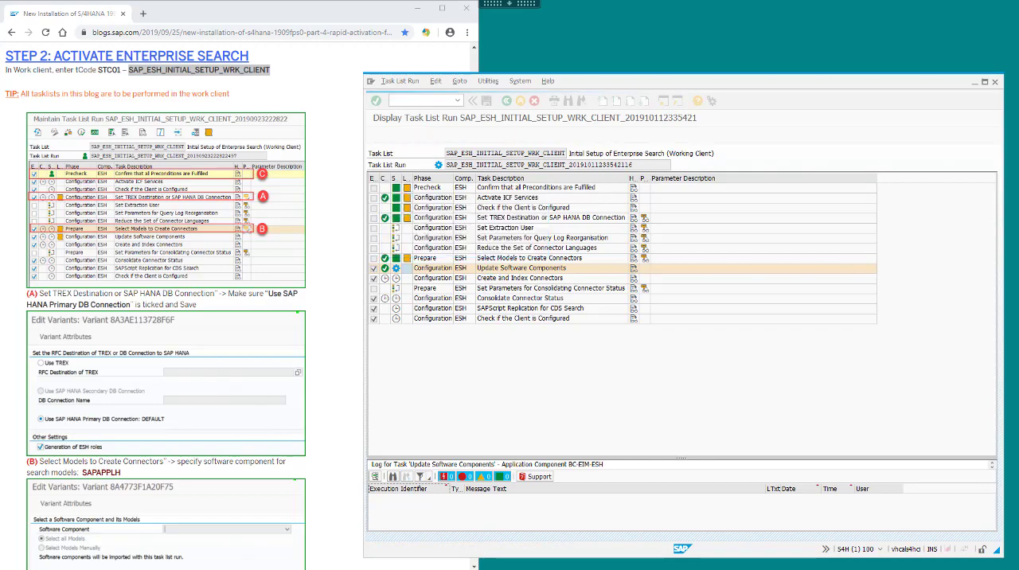
Read the blog's Enterprise Search runtime advice, completed task list example and Step 3 instructions for installing dependent notes.
{"action": "left_click", "coordinate": [343, 336]}
{"action": "scroll", "coordinate": [343, 336], "scroll_direction": "down", "scroll_amount": 3}
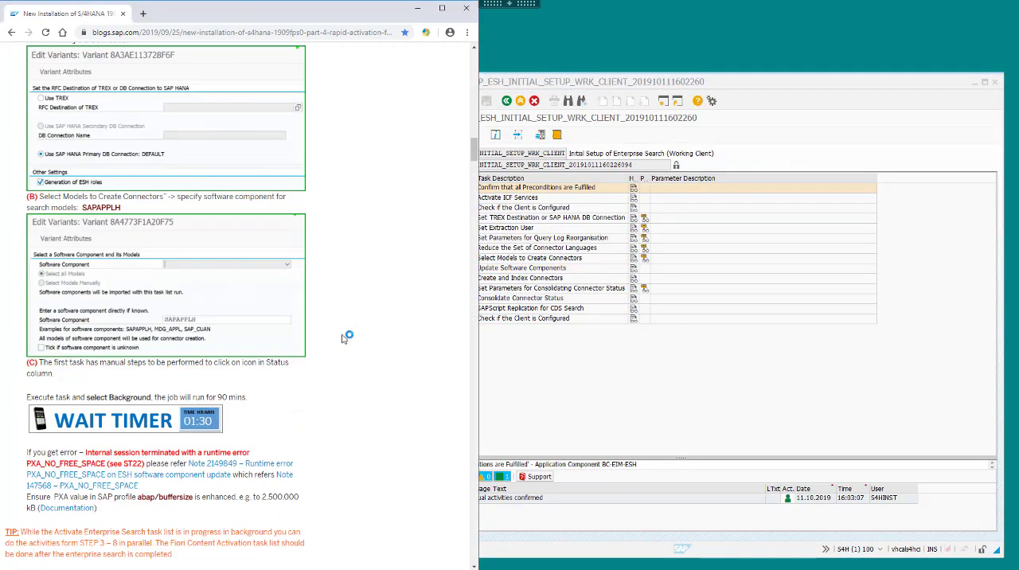
{"action": "scroll", "coordinate": [343, 336], "scroll_direction": "down", "scroll_amount": 5}
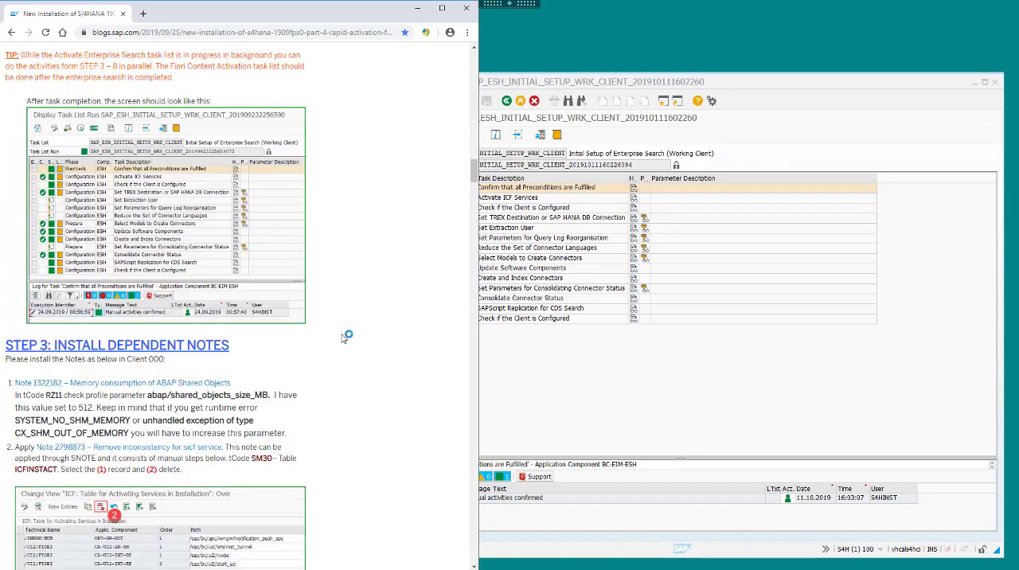
{"action": "scroll", "coordinate": [343, 335], "scroll_direction": "down", "scroll_amount": 1}
{"action": "left_click", "coordinate": [680, 414]}
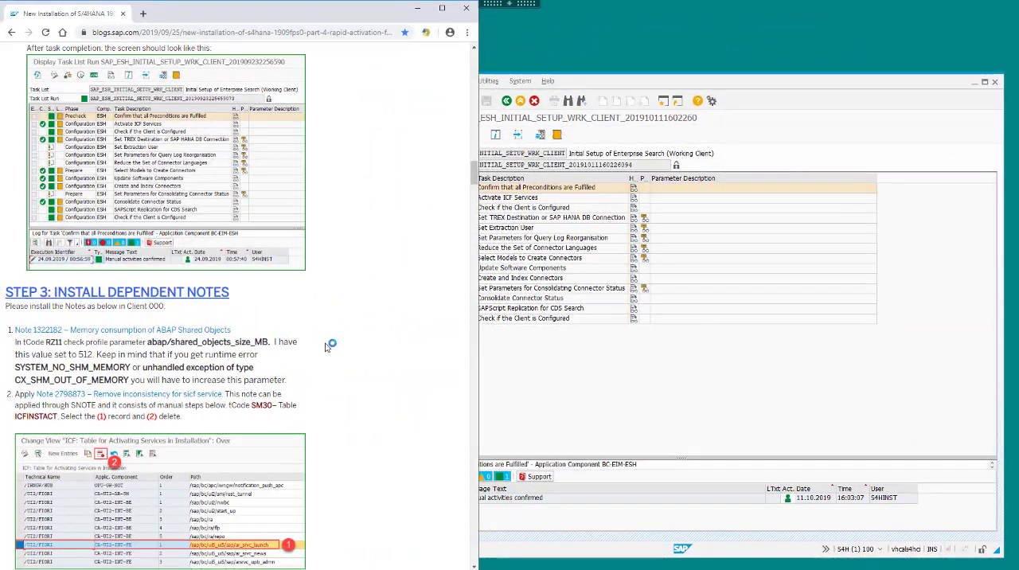
{"action": "scroll", "coordinate": [328, 345], "scroll_direction": "down", "scroll_amount": 2}
{"action": "scroll", "coordinate": [329, 345], "scroll_direction": "down", "scroll_amount": 2}
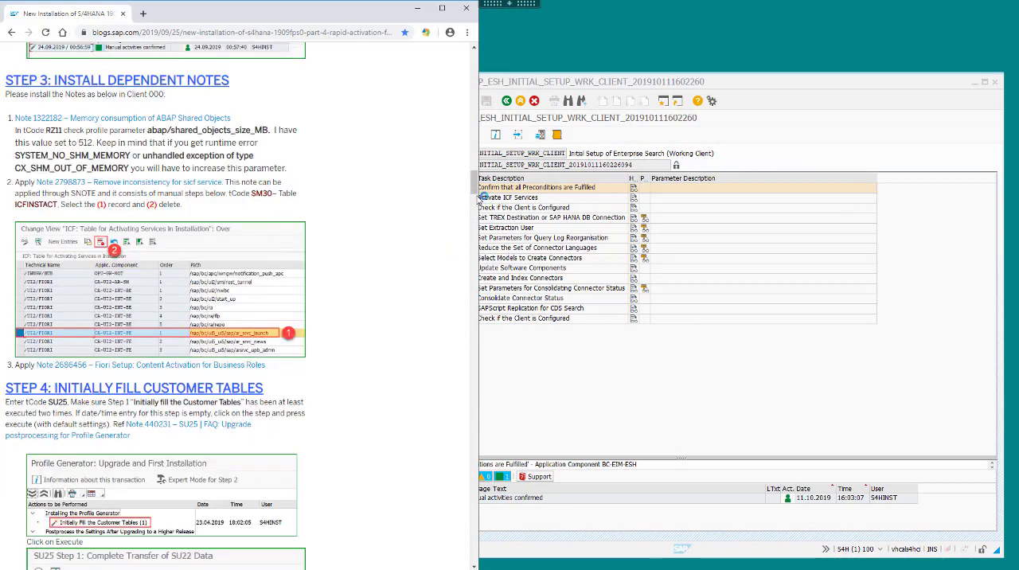
{"action": "left_click_drag", "start_coordinate": [474, 189], "coordinate": [507, 242]}
Leave the Enterprise Search task list run and run transaction SNOTE for note 2798873.
{"action": "left_click", "coordinate": [510, 239]}
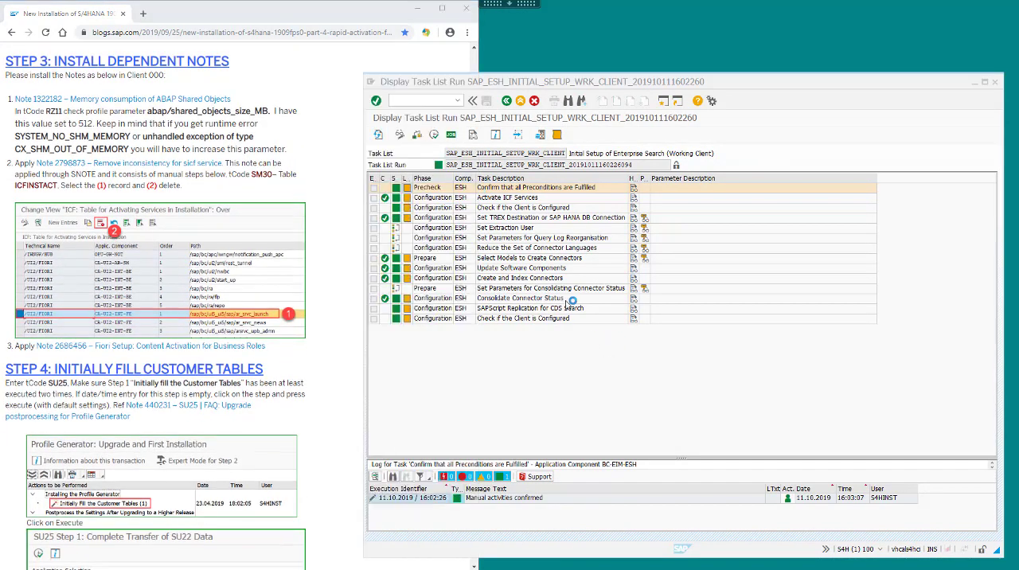
{"action": "left_click", "coordinate": [507, 101]}
{"action": "type", "text": "s"}
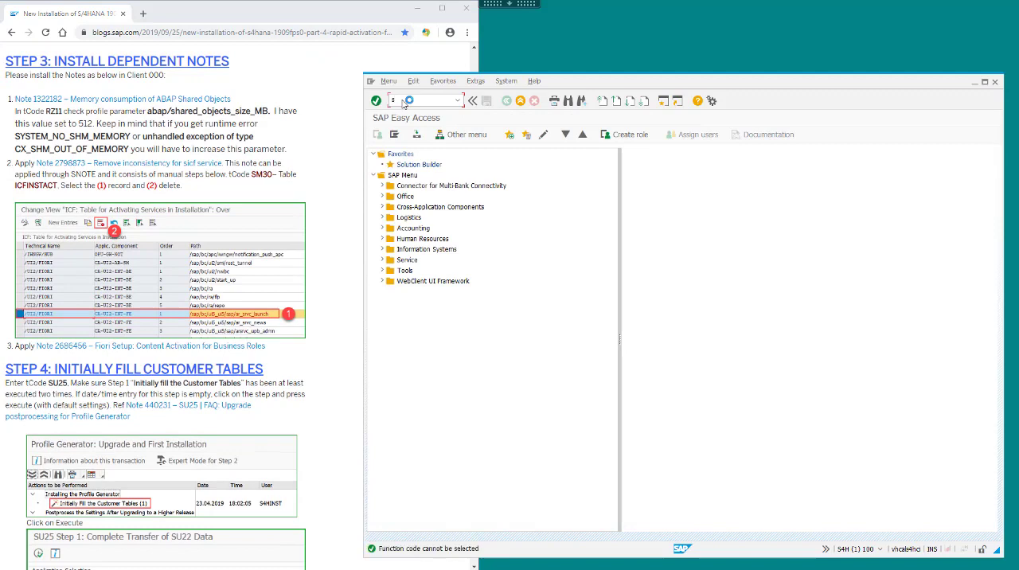
{"action": "type", "text": "note"}
{"action": "key", "text": "Return"}
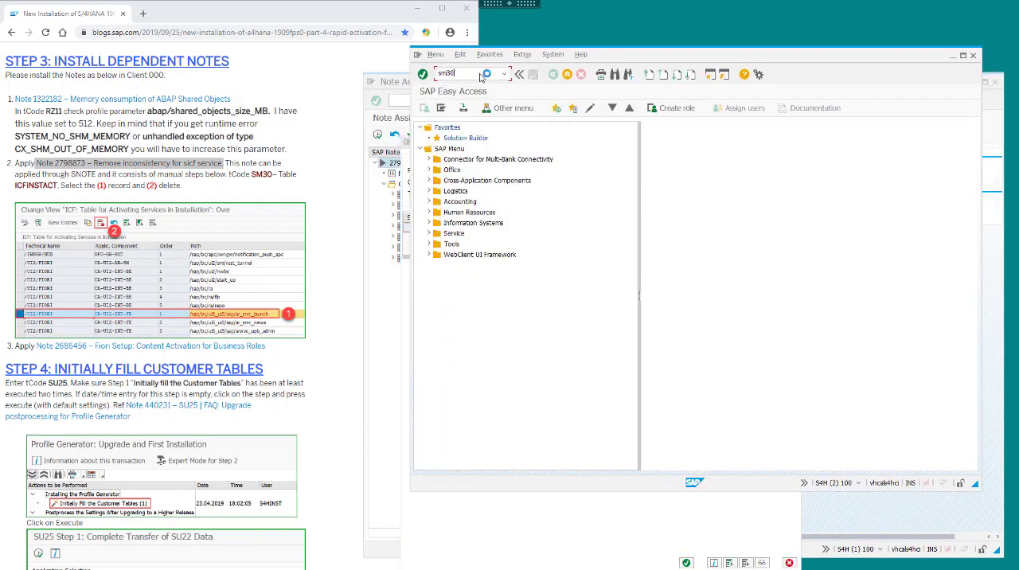
Maintain table ICFINSTACT in transaction SM30, deleting the /UI2/FIORI record for path /sap/bc/ui5_ui5/sap/ar_srvc_launch and saving.
{"action": "key", "text": "Return"}
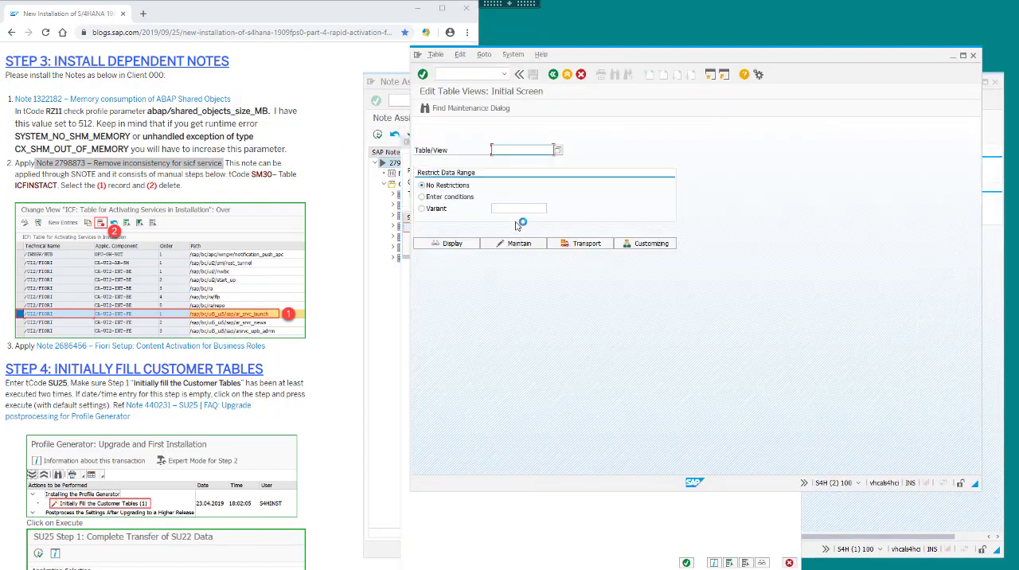
{"action": "type", "text": "ICFINSTACT"}
{"action": "left_click", "coordinate": [519, 242]}
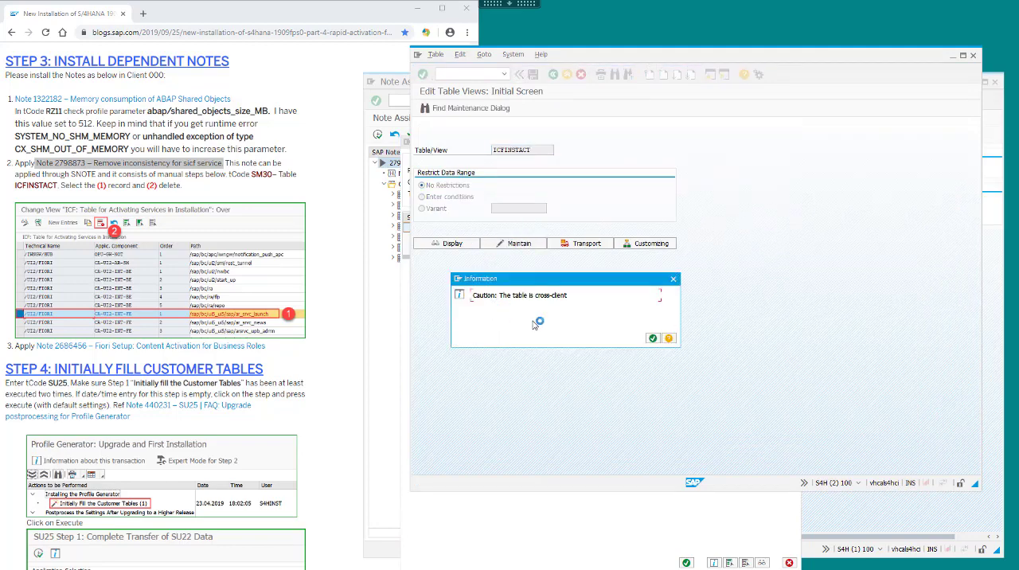
{"action": "left_click", "coordinate": [654, 340]}
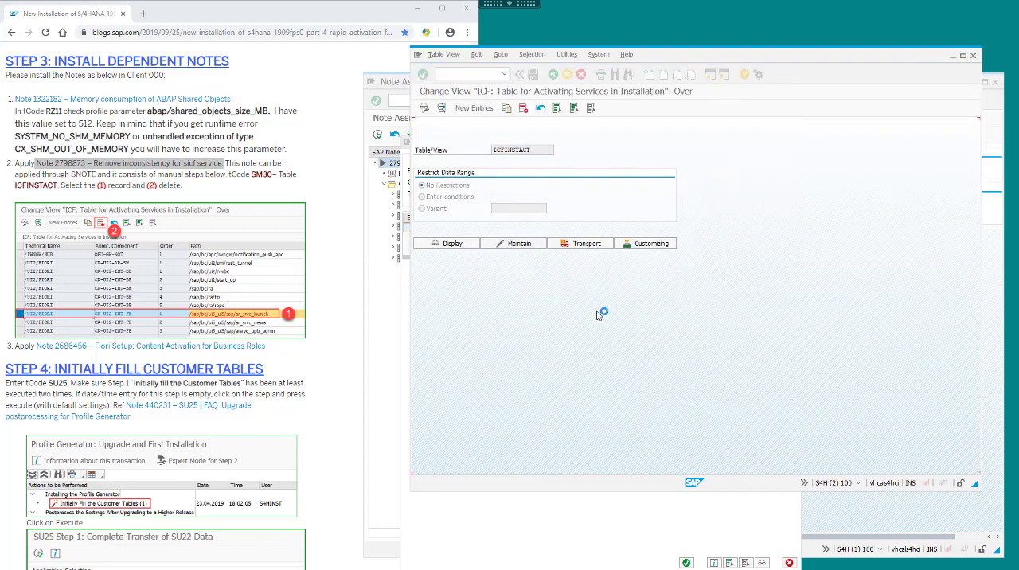
{"action": "left_click", "coordinate": [417, 227]}
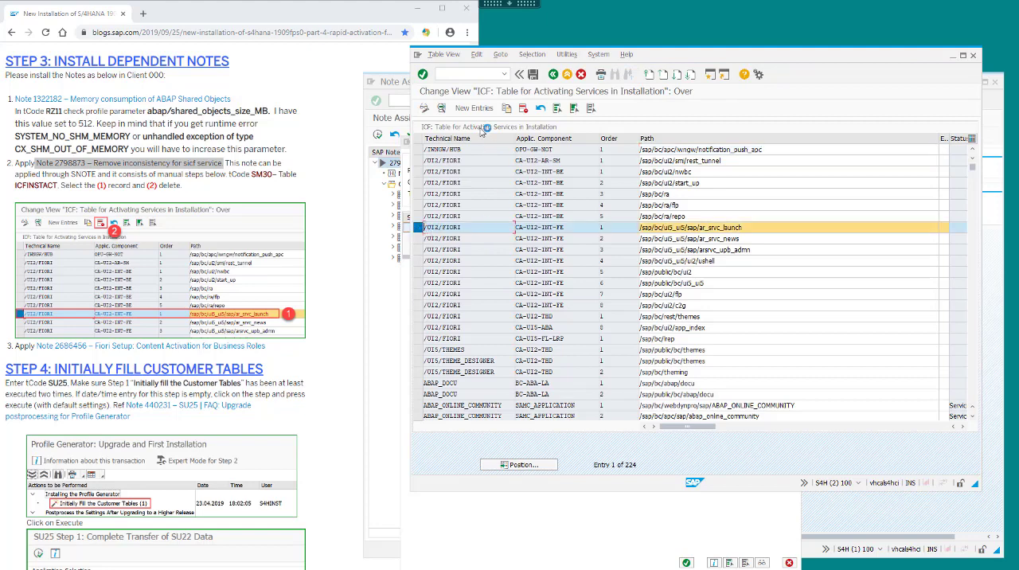
{"action": "left_click", "coordinate": [533, 74]}
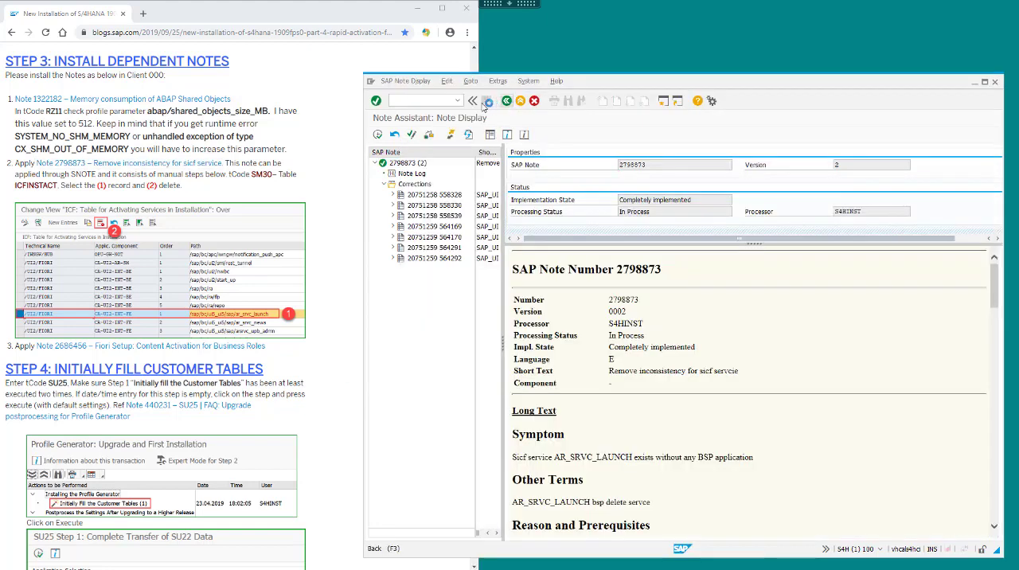
Leave the note display and run transaction SU25 as described in the blog's Step 4, accepting the confirmation prompt.
{"action": "left_click", "coordinate": [507, 102]}
{"action": "scroll", "coordinate": [348, 209], "scroll_direction": "down", "scroll_amount": 3}
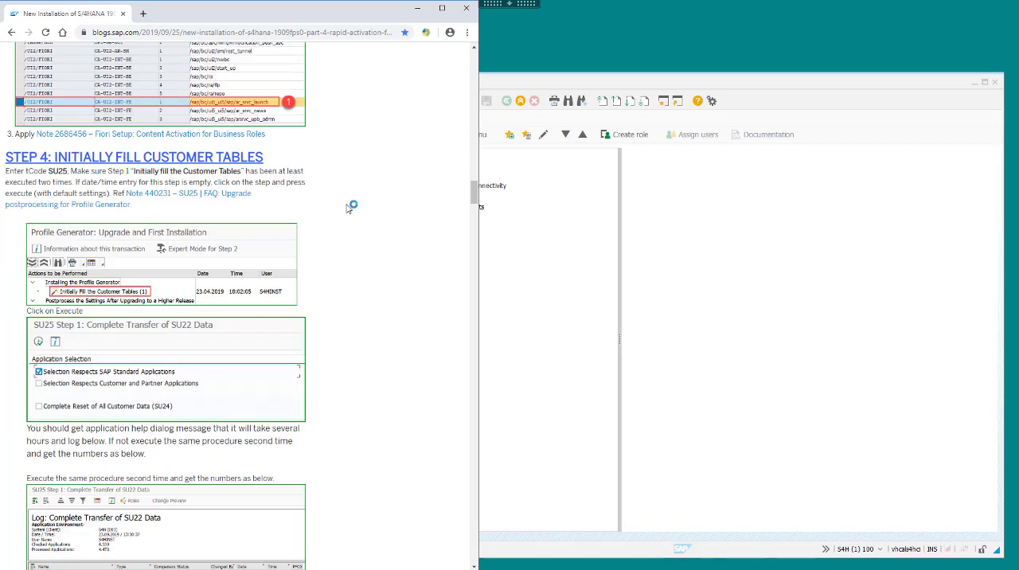
{"action": "scroll", "coordinate": [348, 208], "scroll_direction": "down", "scroll_amount": 1}
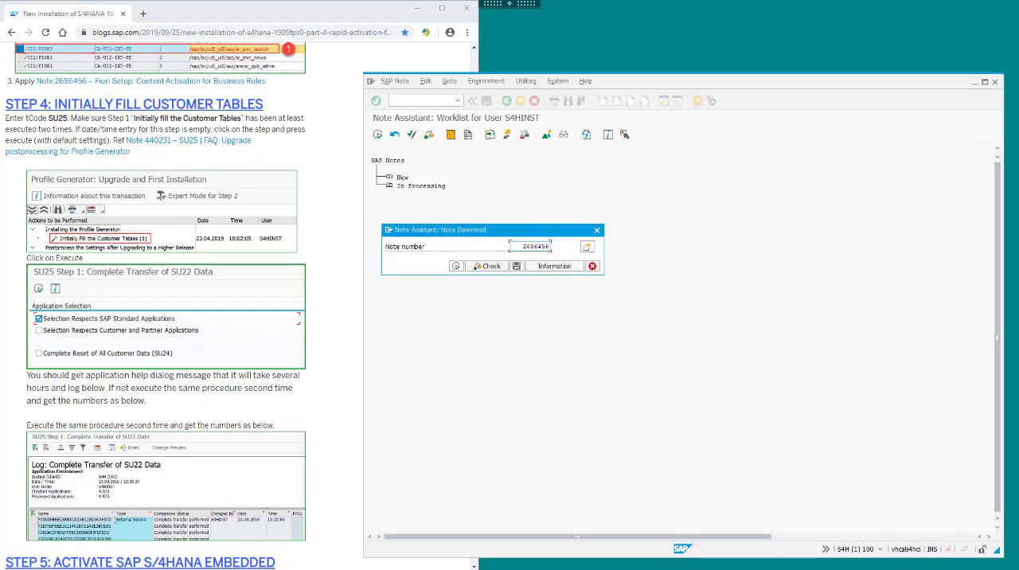
{"action": "key", "text": "Return"}
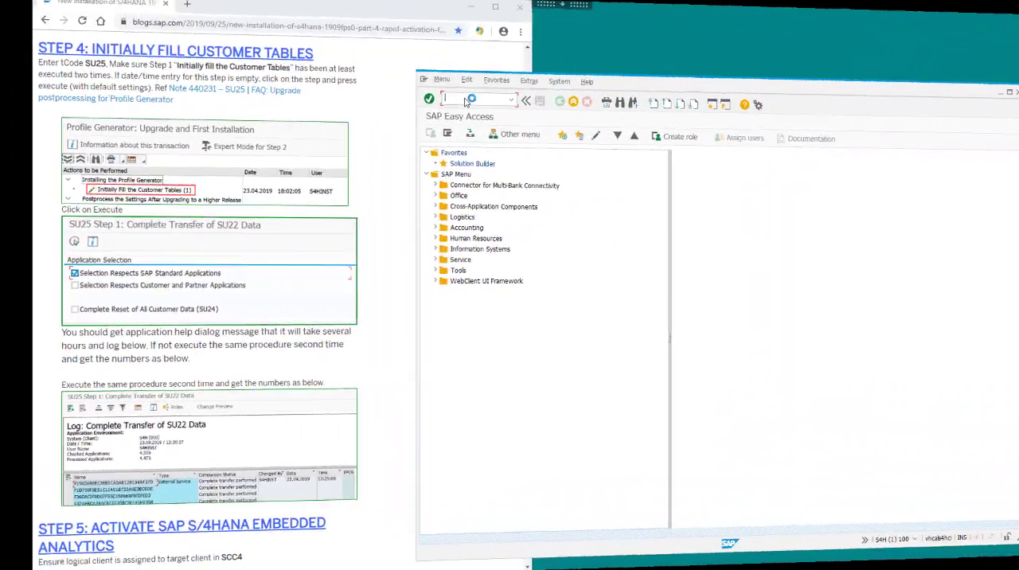
{"action": "type", "text": "su"}
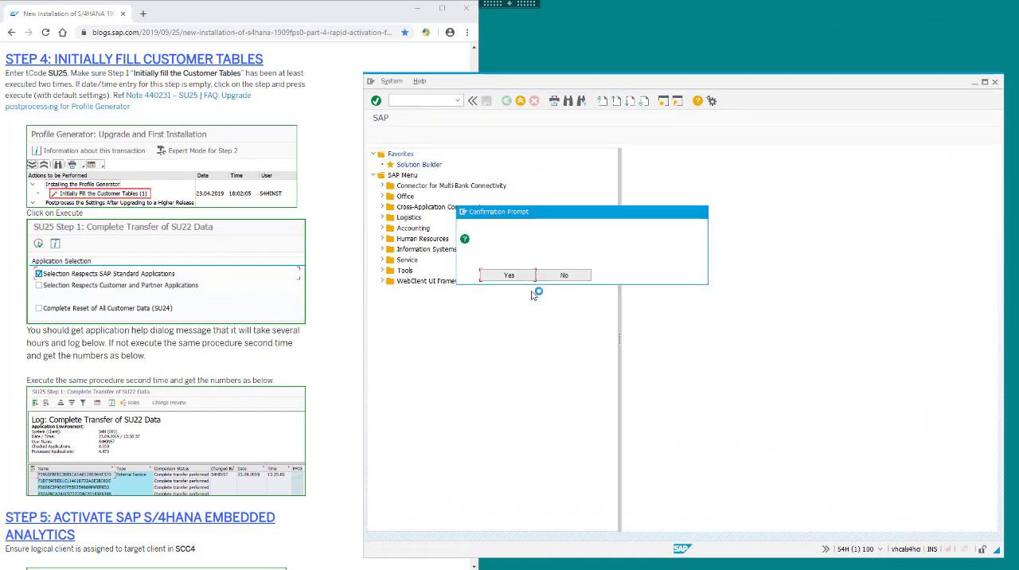
{"action": "left_click", "coordinate": [506, 274]}
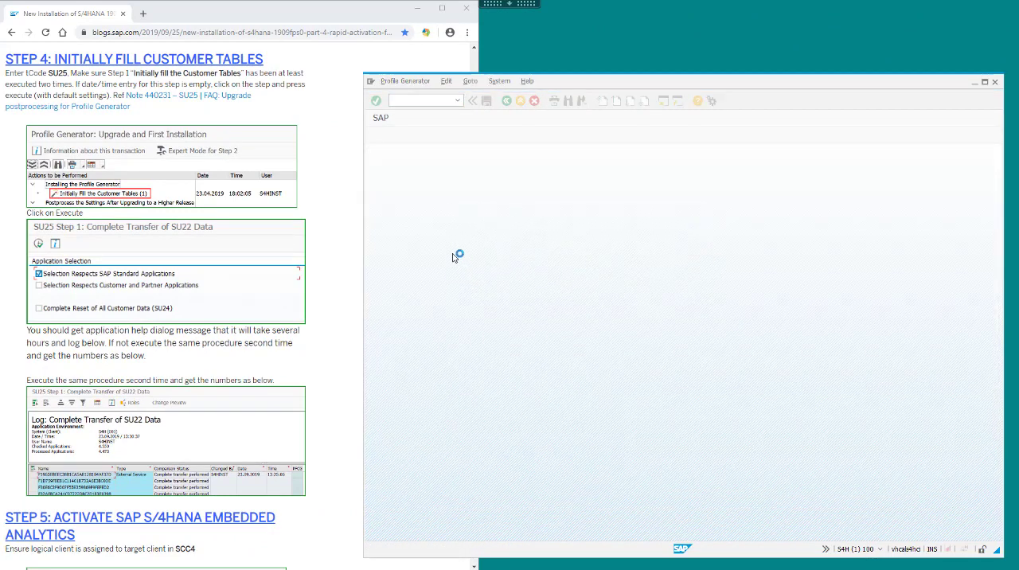
Execute Initially Fill the Customer Tables (1) with the default SAP standard applications selection, then leave its log.
{"action": "left_click", "coordinate": [413, 188]}
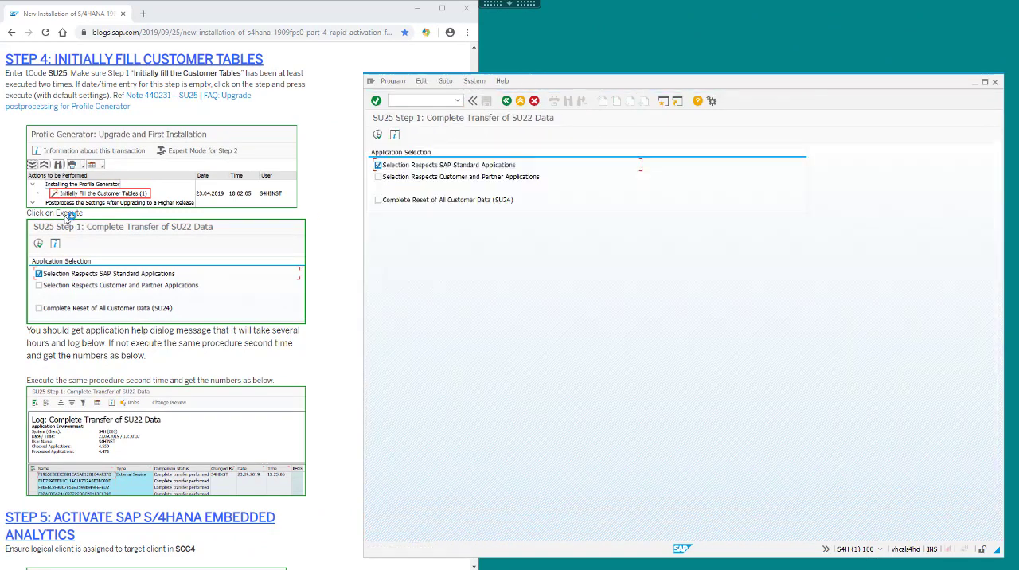
{"action": "left_click", "coordinate": [379, 136]}
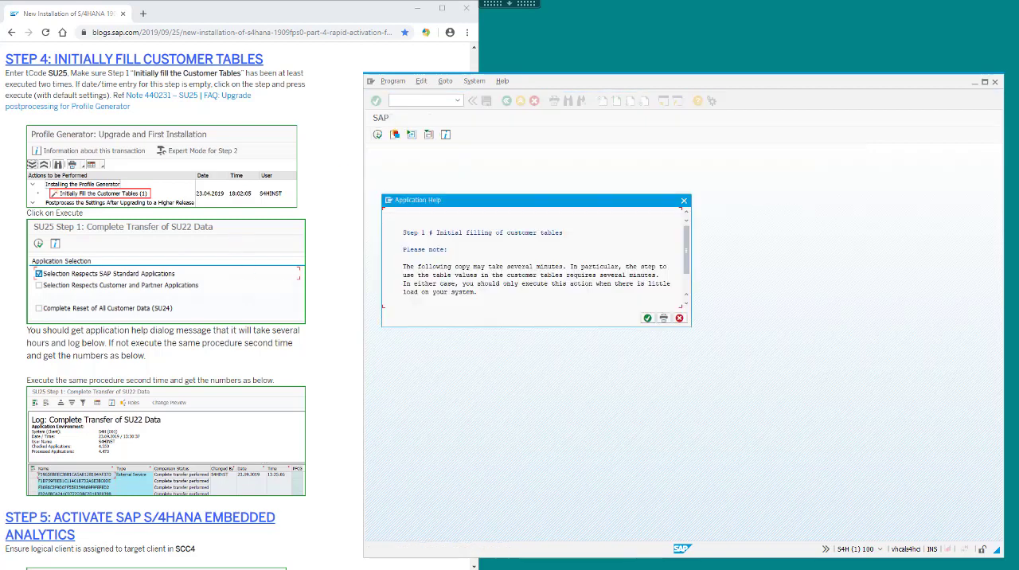
{"action": "left_click", "coordinate": [648, 319]}
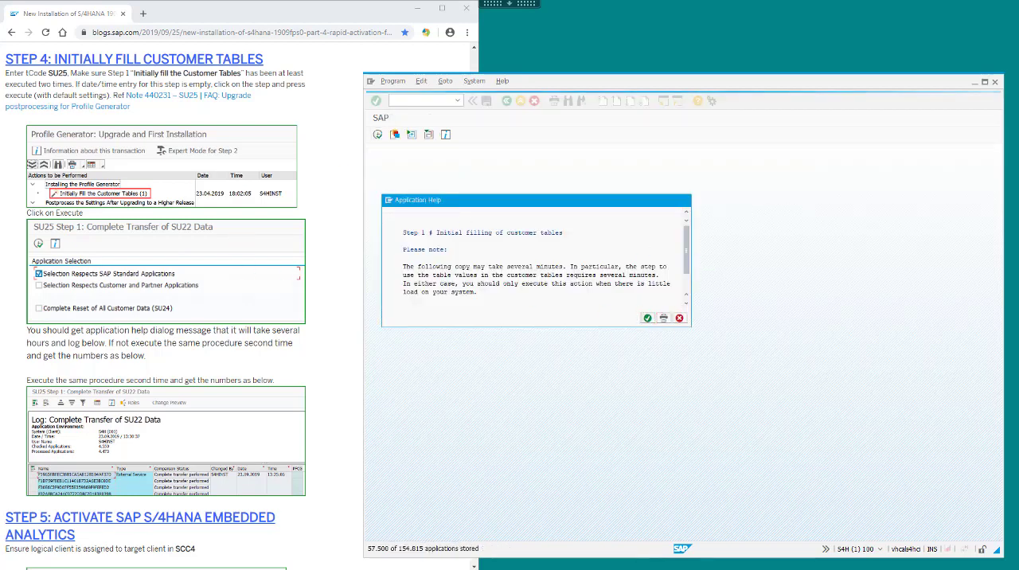
{"action": "left_click", "coordinate": [507, 101]}
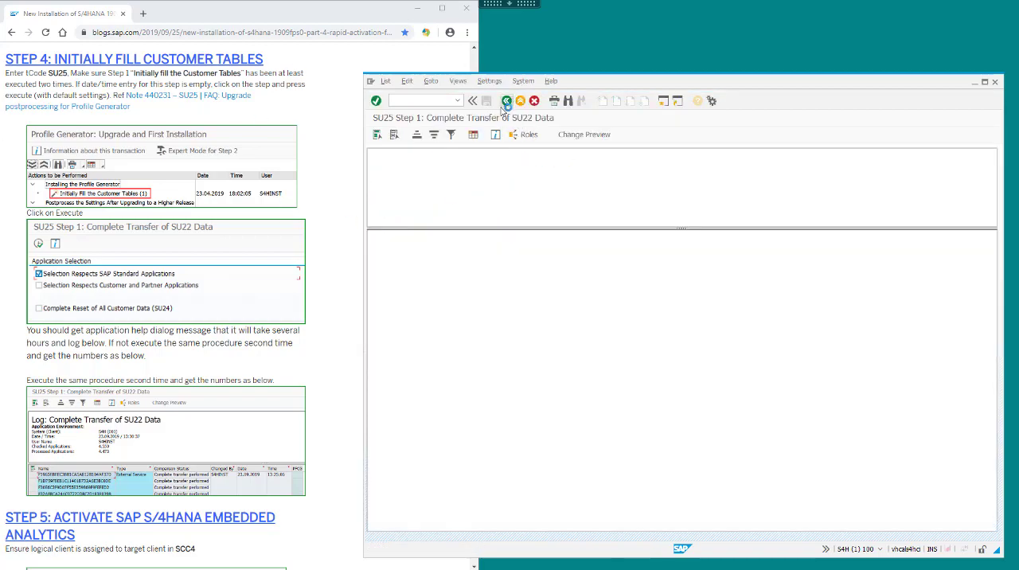
Execute Initially Fill the Customer Tables (1) a second time with SAP standard applications, check the processed applications and leave the log.
{"action": "left_click", "coordinate": [428, 188]}
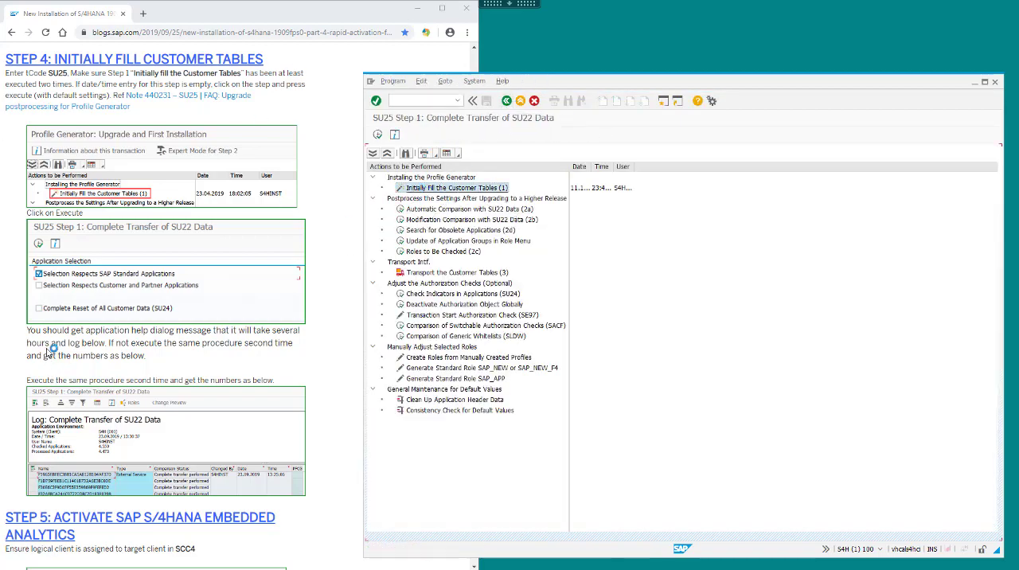
{"action": "left_click", "coordinate": [60, 349]}
{"action": "scroll", "coordinate": [61, 350], "scroll_direction": "down", "scroll_amount": 3}
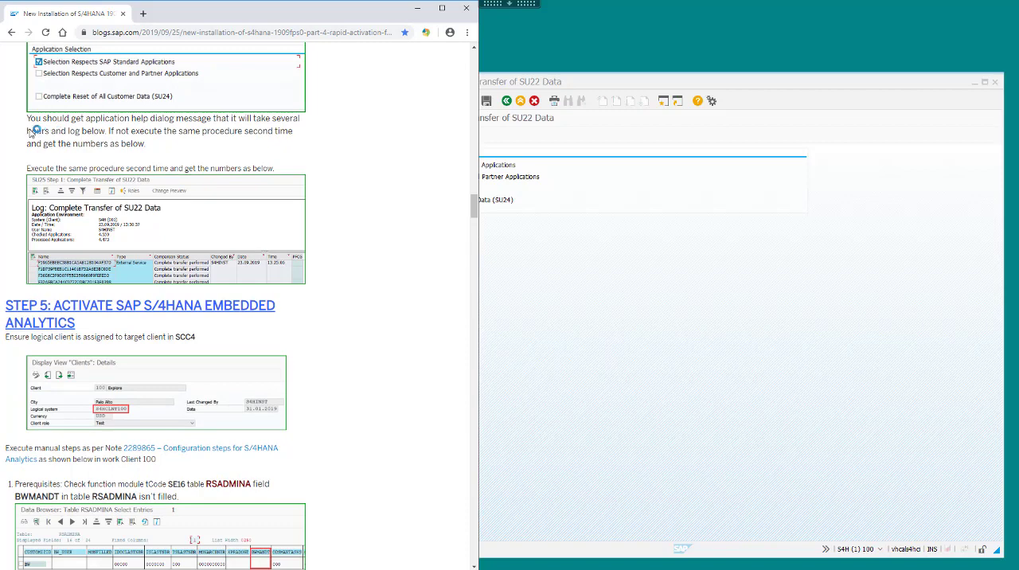
{"action": "left_click_drag", "start_coordinate": [28, 168], "coordinate": [274, 169]}
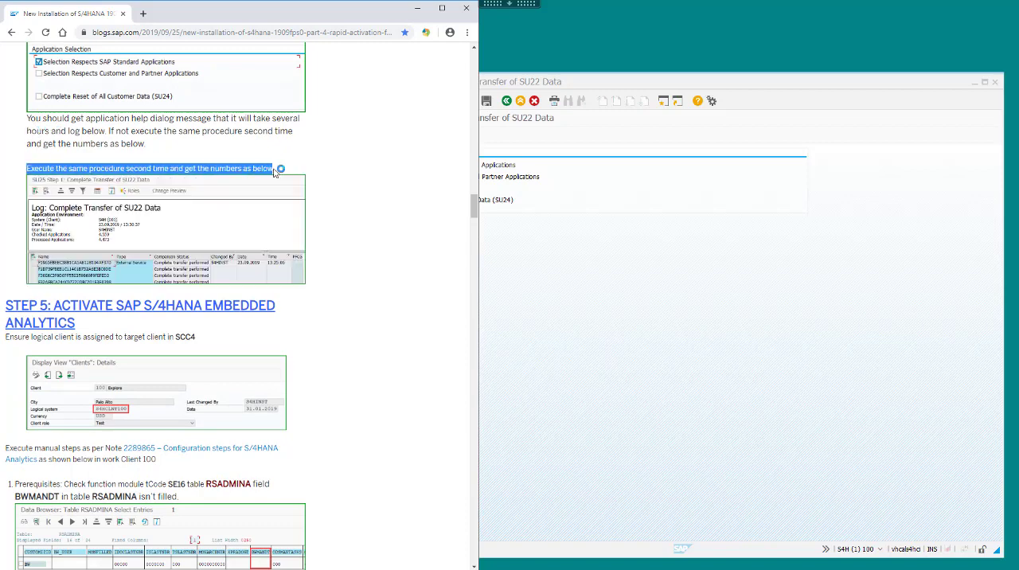
{"action": "scroll", "coordinate": [299, 268], "scroll_direction": "down", "scroll_amount": 2}
{"action": "left_click", "coordinate": [593, 321]}
{"action": "left_click", "coordinate": [377, 135]}
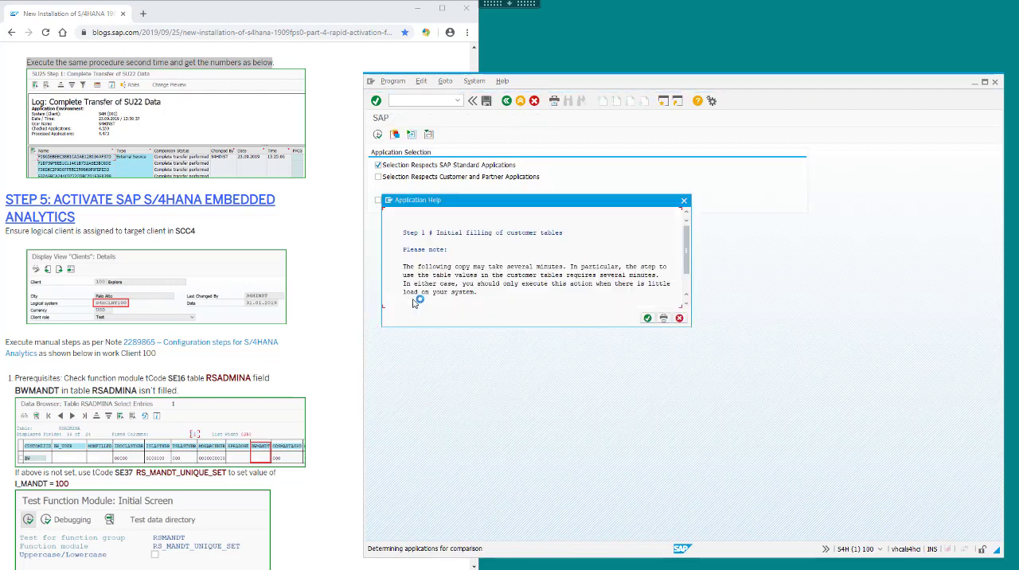
{"action": "left_click", "coordinate": [649, 318]}
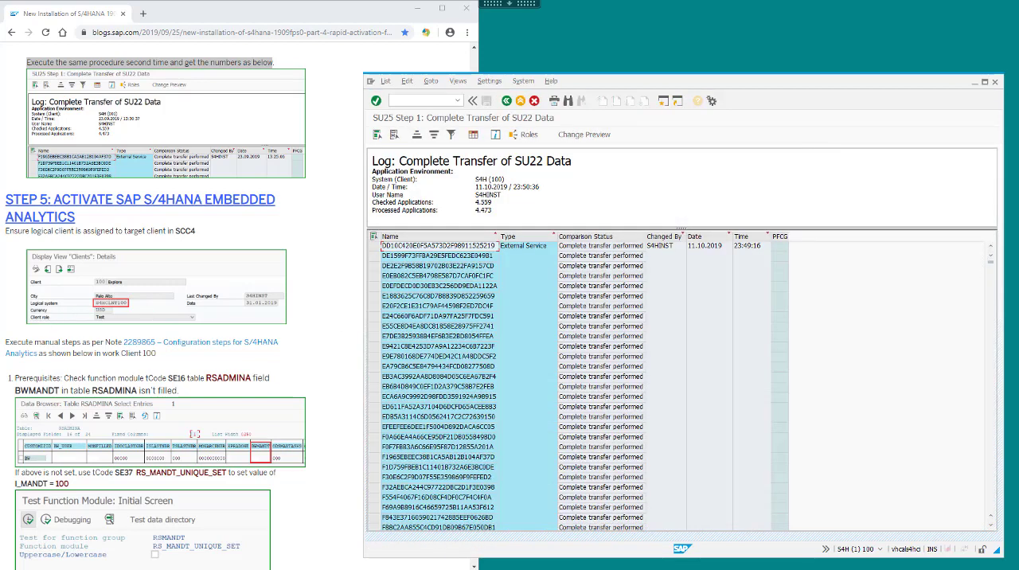
{"action": "left_click", "coordinate": [494, 210]}
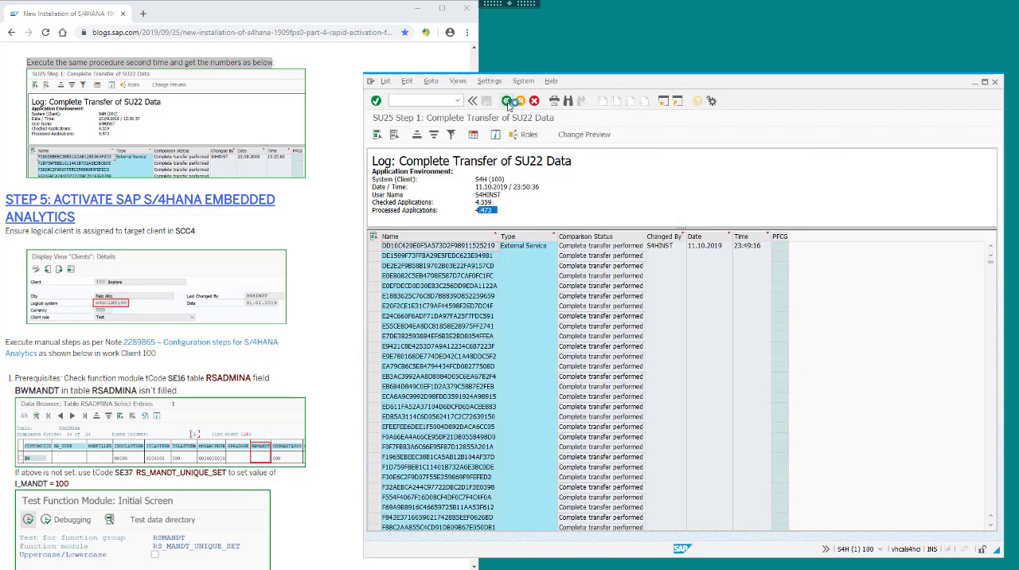
{"action": "left_click", "coordinate": [508, 104]}
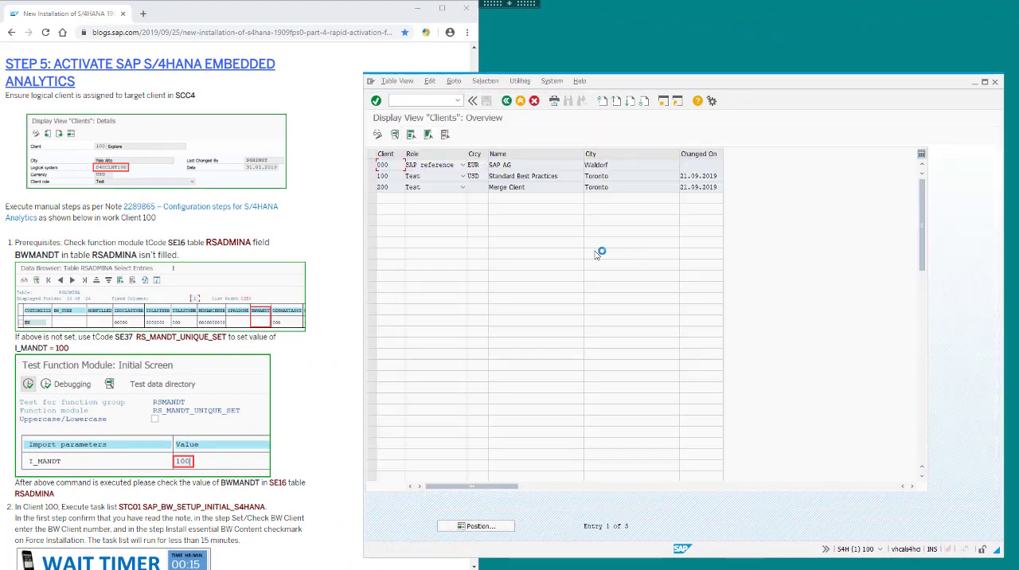
Open the details of client 100 in change mode and check its assigned logical system against the blog.
{"action": "left_click", "coordinate": [372, 176]}
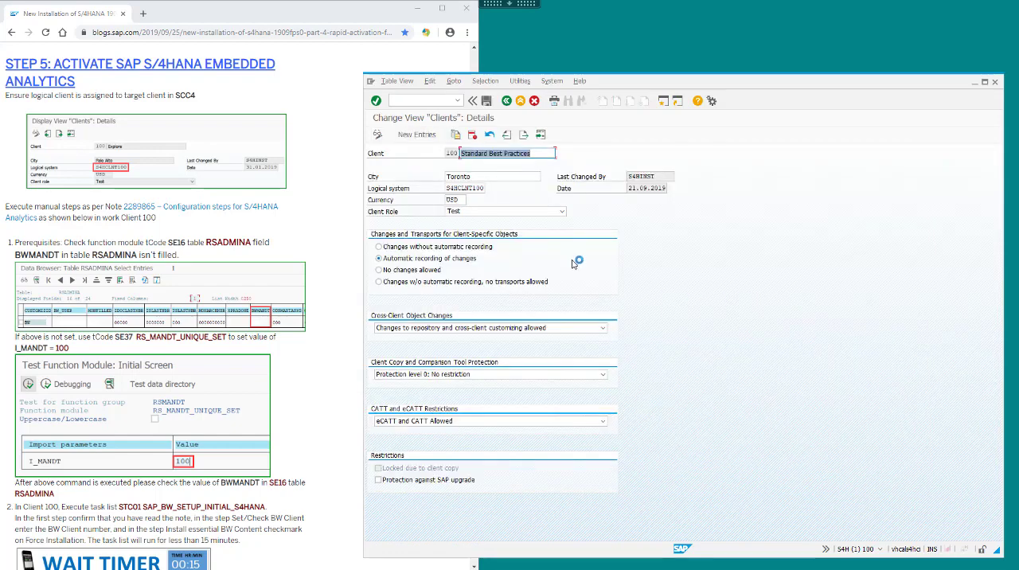
{"action": "double_click", "coordinate": [451, 189]}
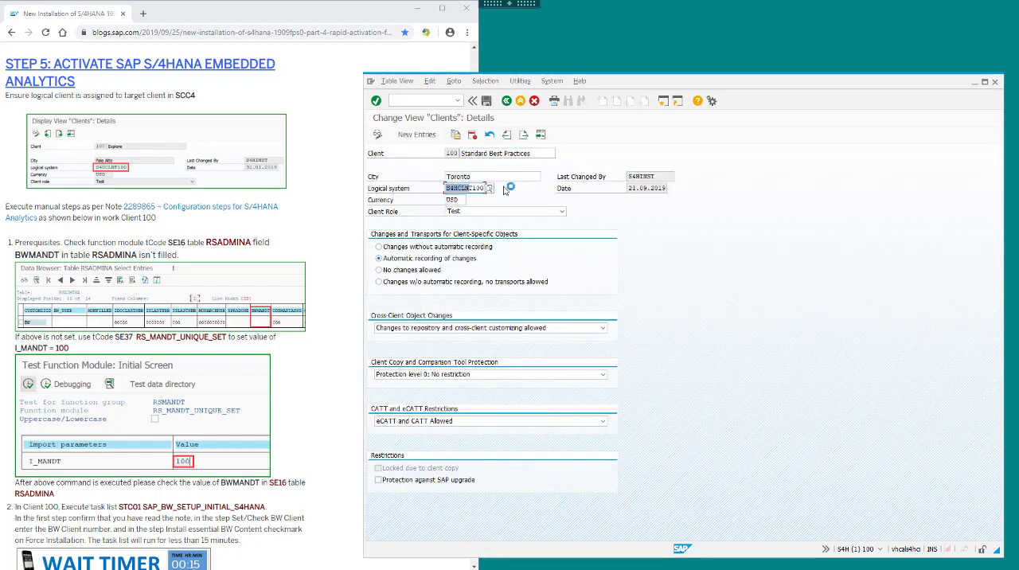
{"action": "left_click", "coordinate": [211, 230]}
{"action": "scroll", "coordinate": [223, 228], "scroll_direction": "down", "scroll_amount": 2}
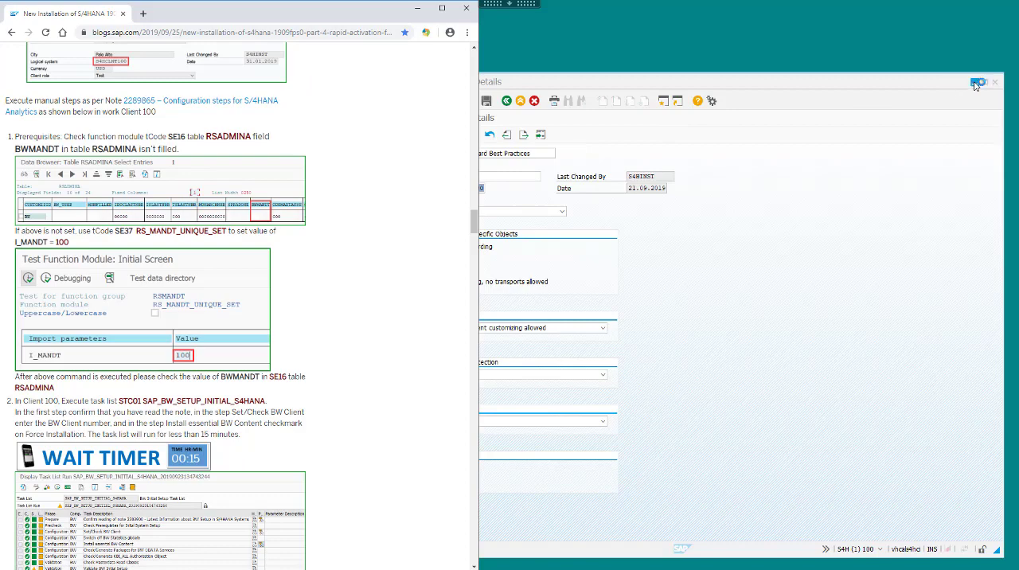
{"action": "left_click", "coordinate": [975, 82]}
Open SAP Note 2289865 from the blog in a separate window and review its configuration steps.
{"action": "right_click", "coordinate": [174, 101]}
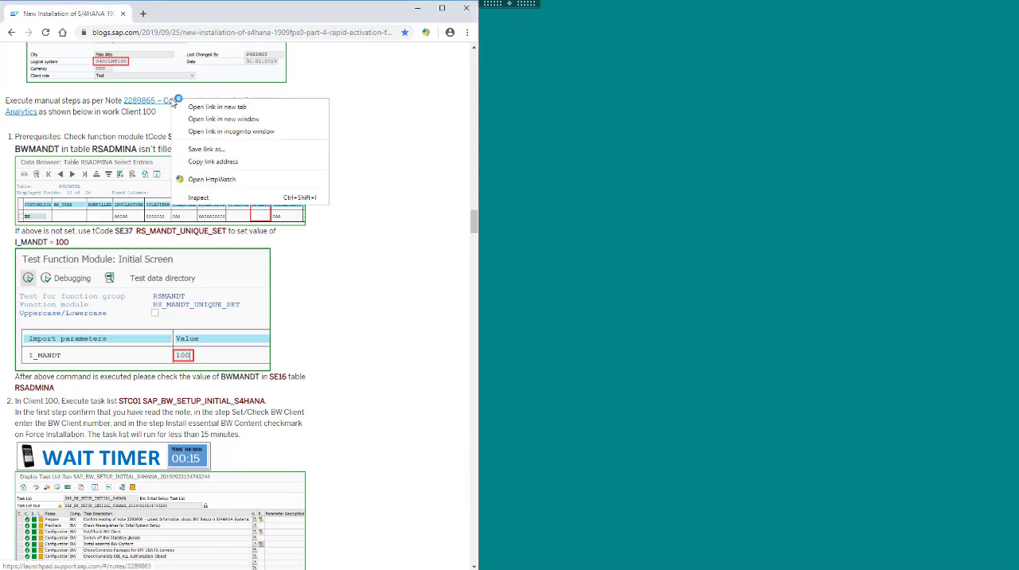
{"action": "left_click", "coordinate": [215, 120]}
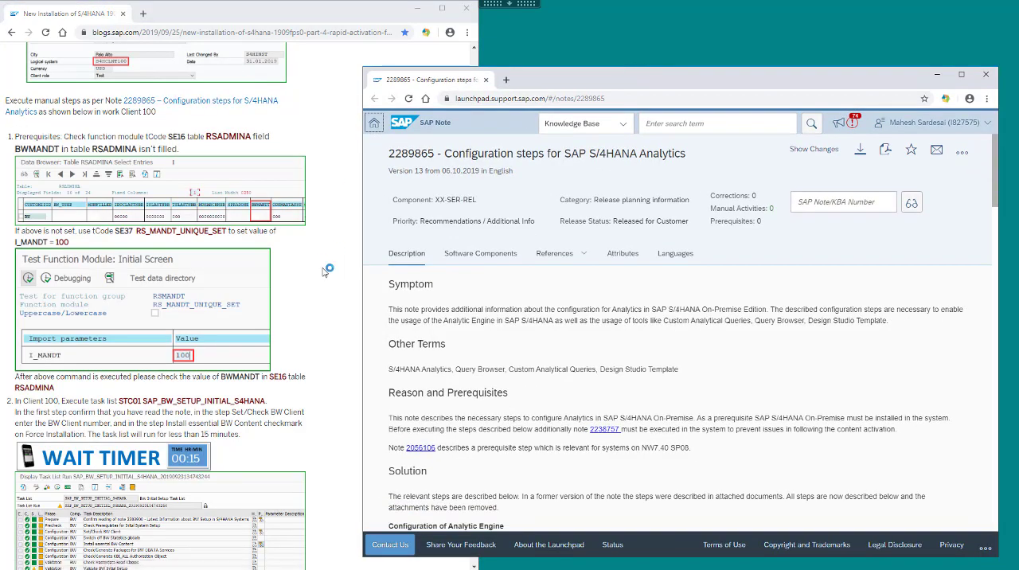
{"action": "scroll", "coordinate": [561, 364], "scroll_direction": "down", "scroll_amount": 10}
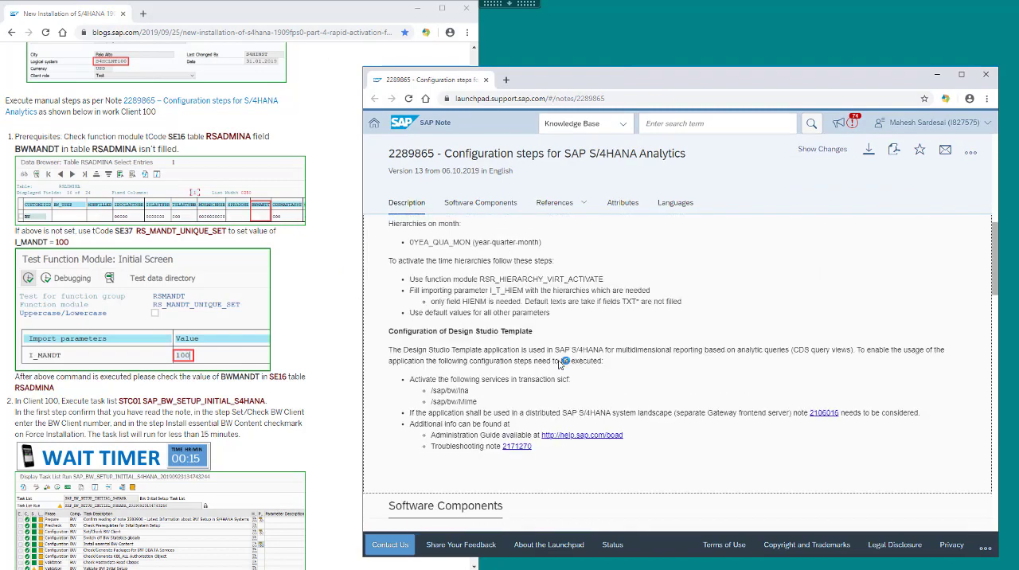
{"action": "scroll", "coordinate": [561, 364], "scroll_direction": "up", "scroll_amount": 3}
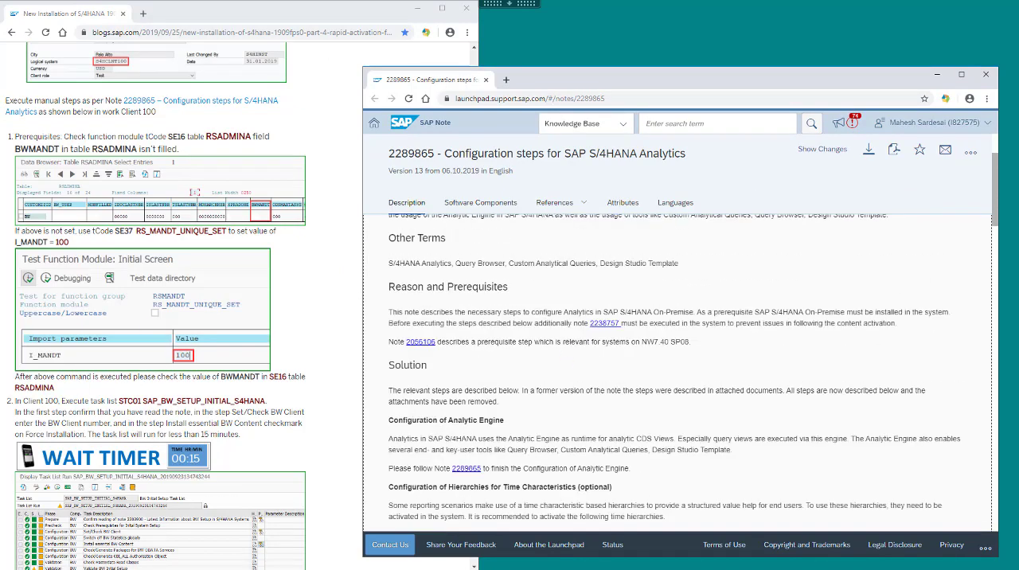
Display the contents of table RSADMINA in transaction SE16 to check whether field BWMANDT is filled.
{"action": "left_click", "coordinate": [85, 141]}
{"action": "left_click_drag", "start_coordinate": [169, 137], "coordinate": [252, 137]}
{"action": "left_click", "coordinate": [594, 567]}
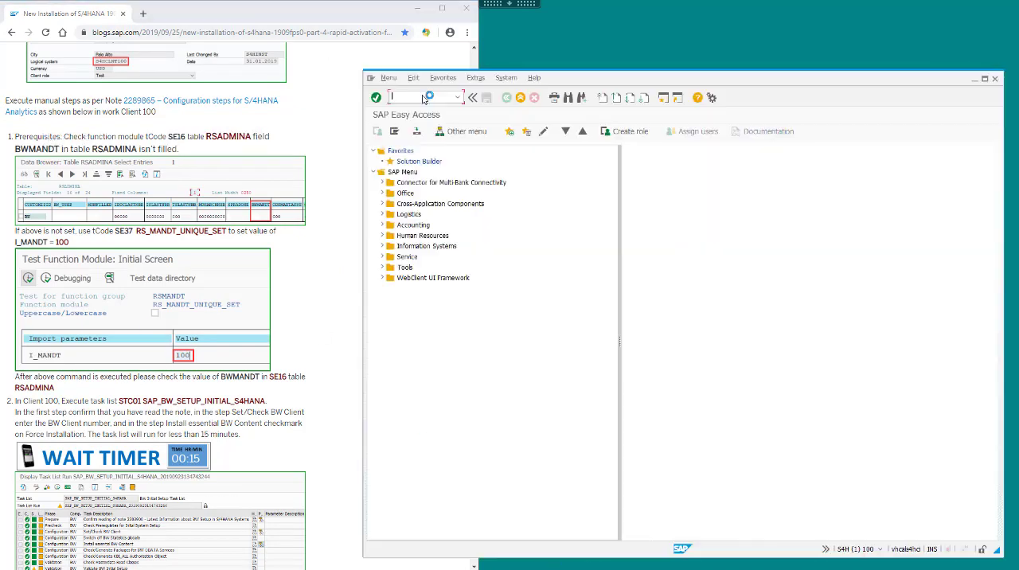
{"action": "type", "text": "se16"}
{"action": "key", "text": "Return"}
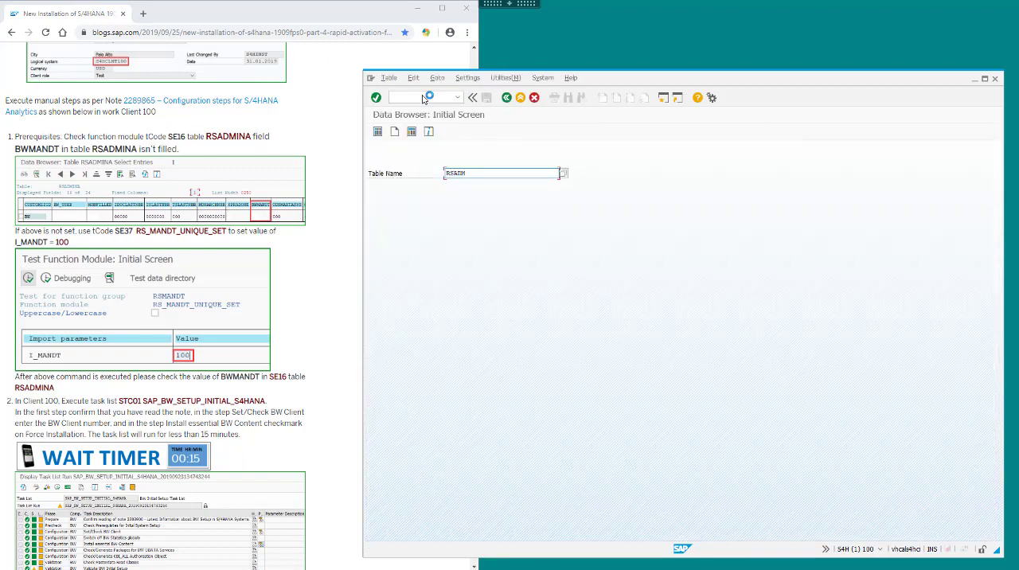
{"action": "type", "text": "RSADMINA"}
{"action": "key", "text": "Return"}
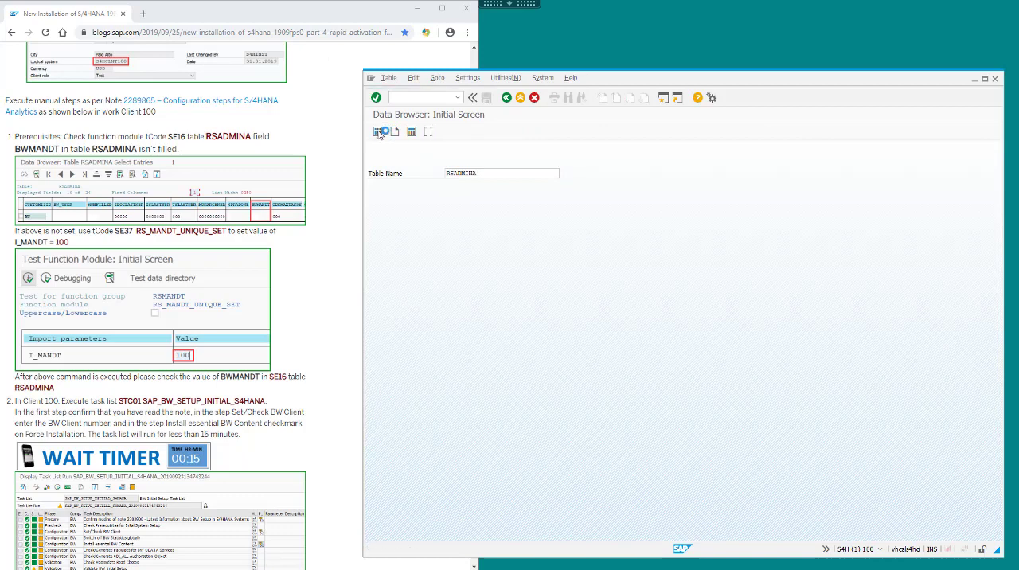
{"action": "left_click", "coordinate": [378, 131]}
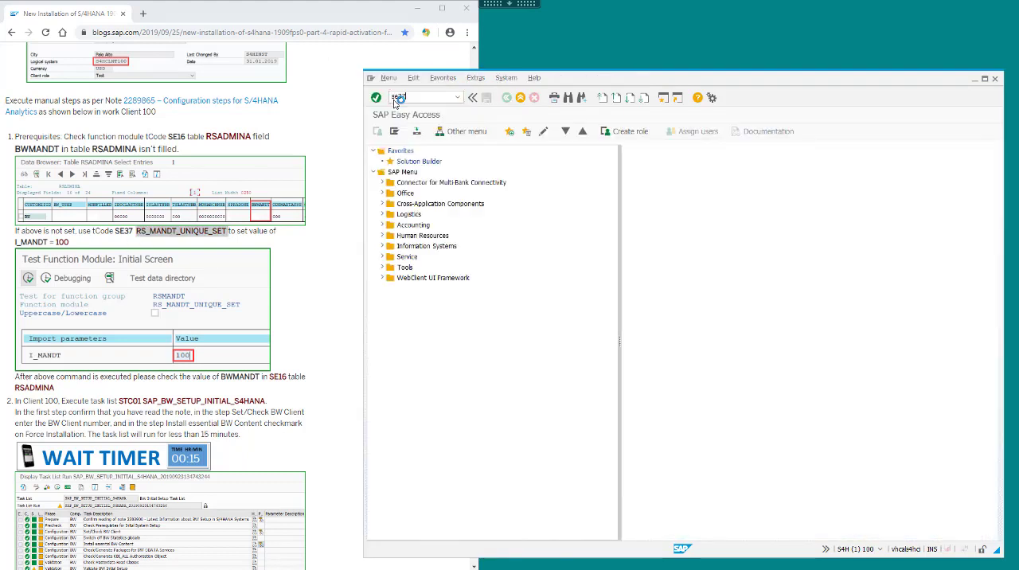
Test-run function module RS_MANDT_UNIQUE_SET in transaction SE37 with import parameter I_MANDT set to 100.
{"action": "key", "text": "Return"}
{"action": "type", "text": "RS_MANDT_UNIQUE_SET"}
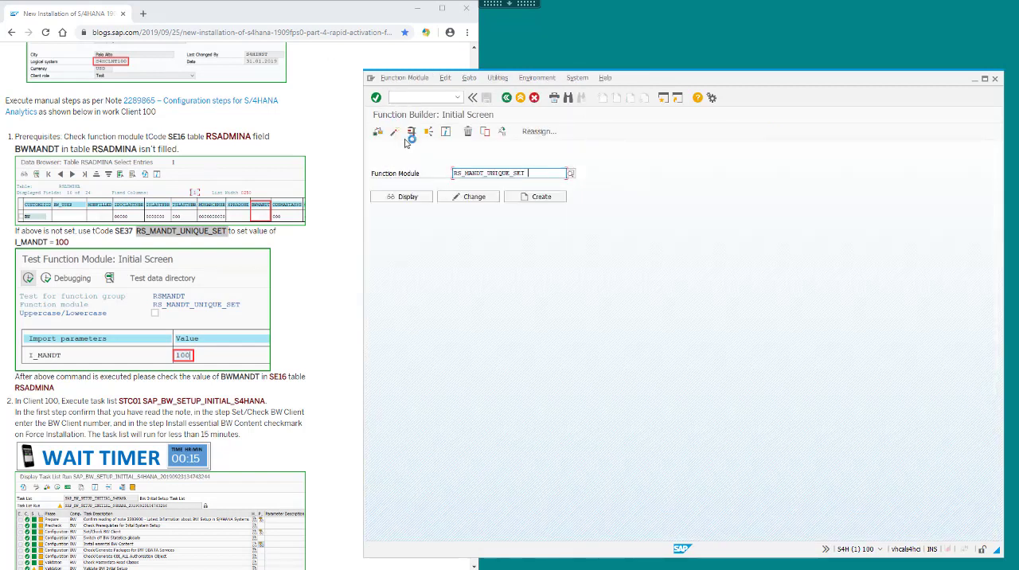
{"action": "left_click", "coordinate": [396, 133]}
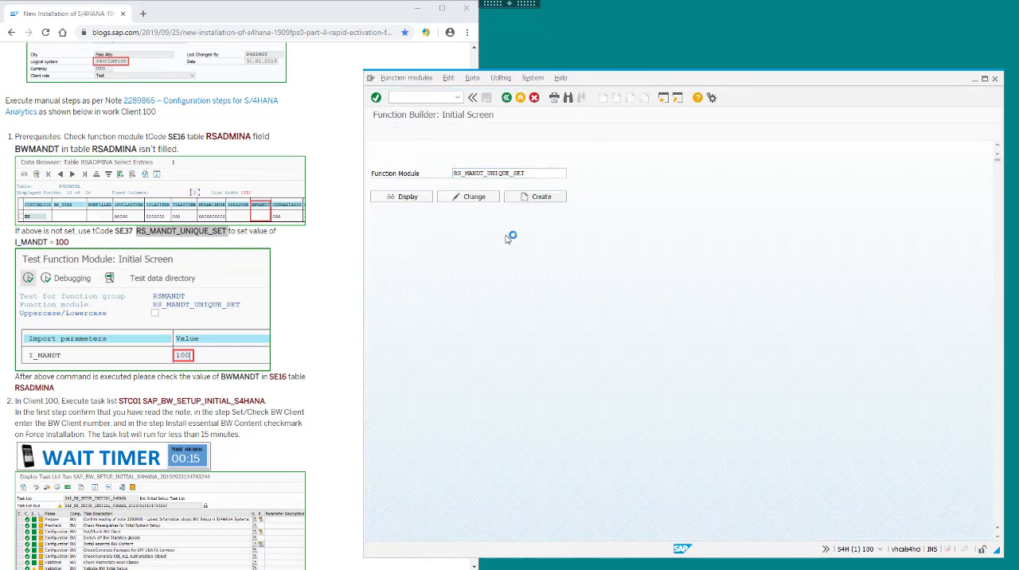
{"action": "type", "text": "100"}
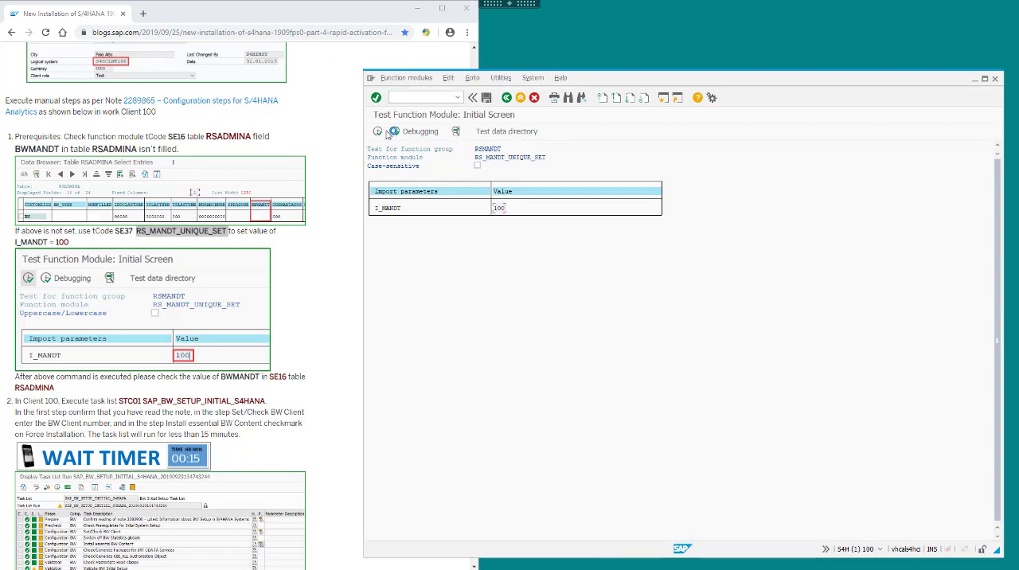
{"action": "left_click", "coordinate": [379, 132]}
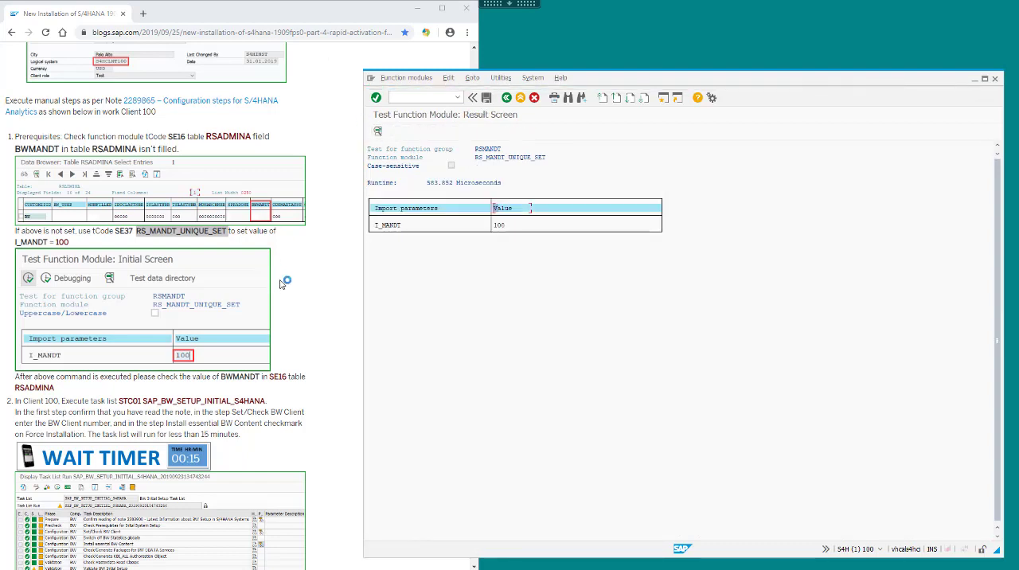
Run transaction STC01 and enter the task list SAP_BW_SETUP_INITIAL_S4HANA copied from the blog.
{"action": "left_click", "coordinate": [308, 280]}
{"action": "scroll", "coordinate": [308, 280], "scroll_direction": "down", "scroll_amount": 4}
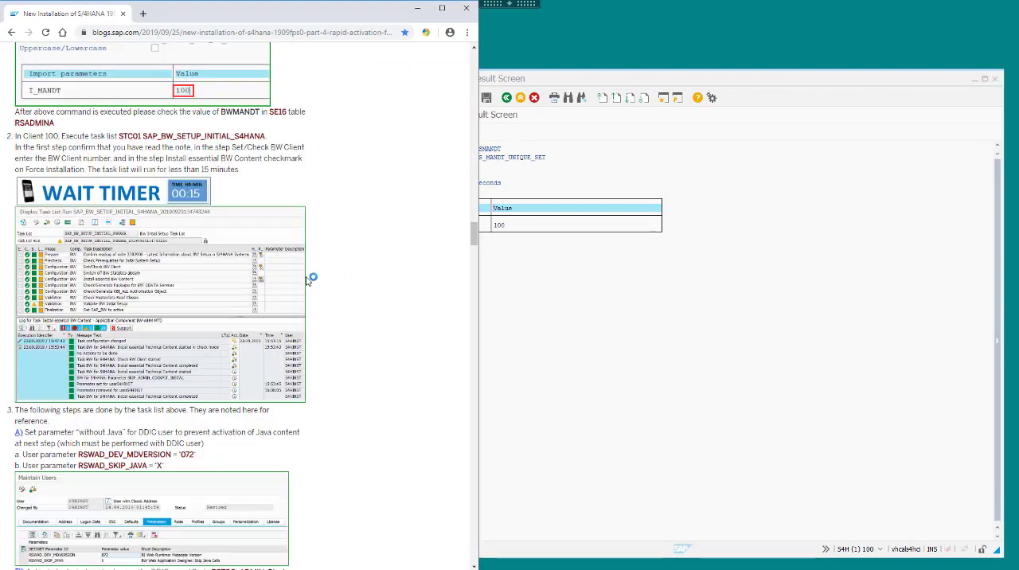
{"action": "scroll", "coordinate": [365, 272], "scroll_direction": "down", "scroll_amount": 1}
{"action": "left_click", "coordinate": [507, 100]}
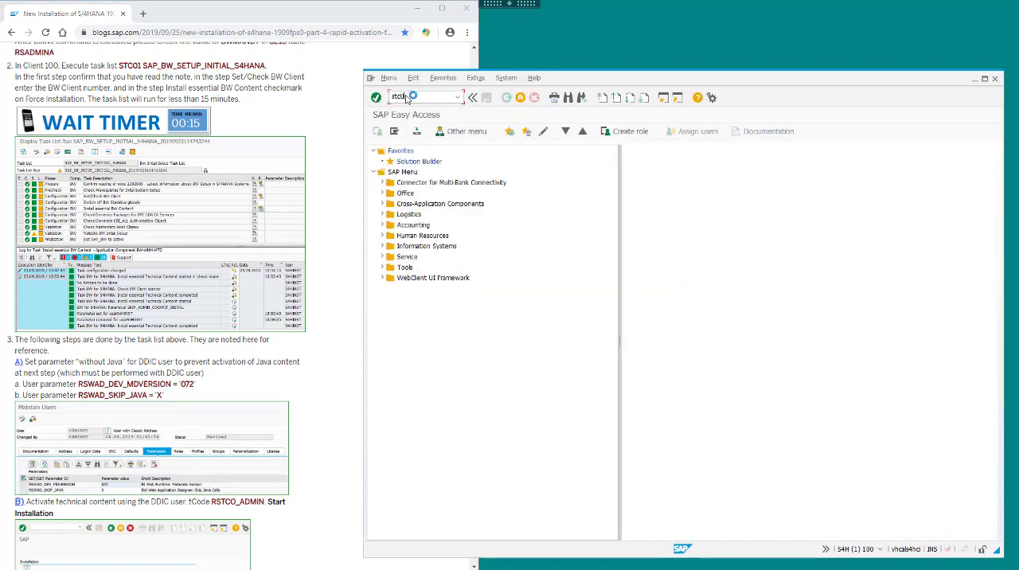
{"action": "left_click", "coordinate": [163, 66]}
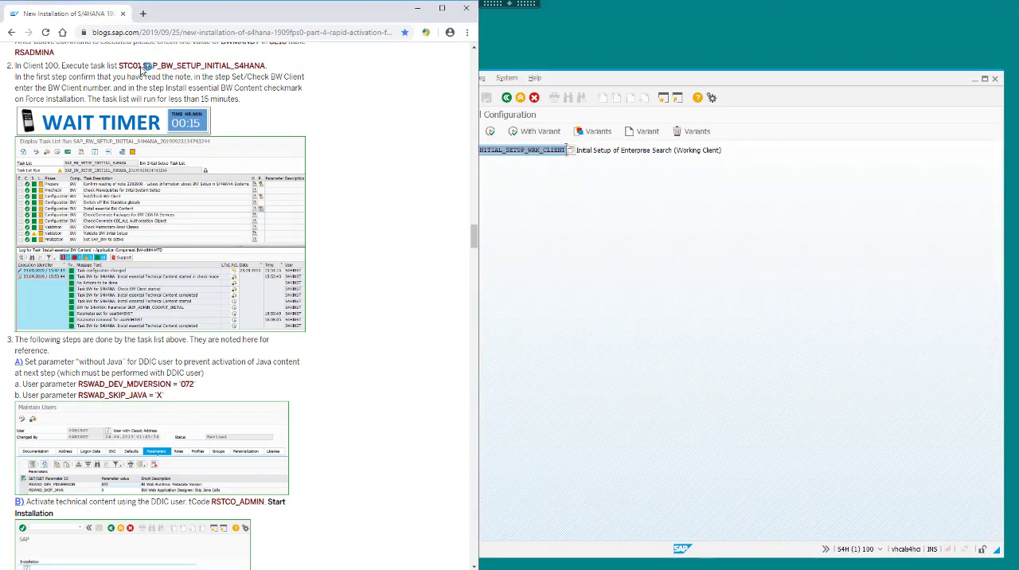
{"action": "left_click_drag", "start_coordinate": [143, 66], "coordinate": [259, 65]}
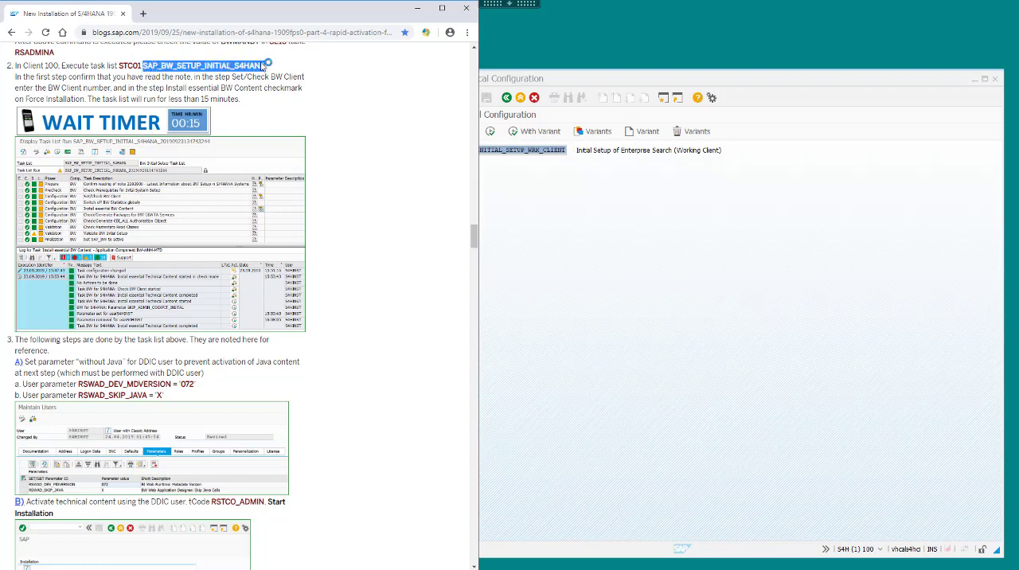
{"action": "left_click", "coordinate": [590, 137]}
{"action": "type", "text": "SAP_BW_SETUP_INITIAL_S4HANA"}
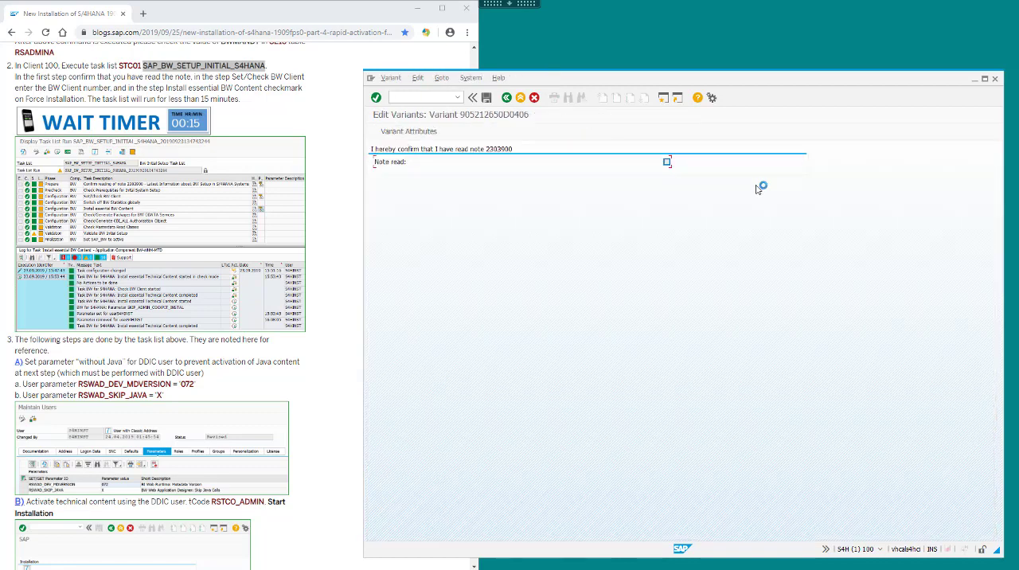
Fill and save the task list parameters: confirm note 2303900 as read, BW client 100, and Force Installation for the essential BW content.
{"action": "left_click", "coordinate": [487, 97]}
{"action": "left_click", "coordinate": [507, 98]}
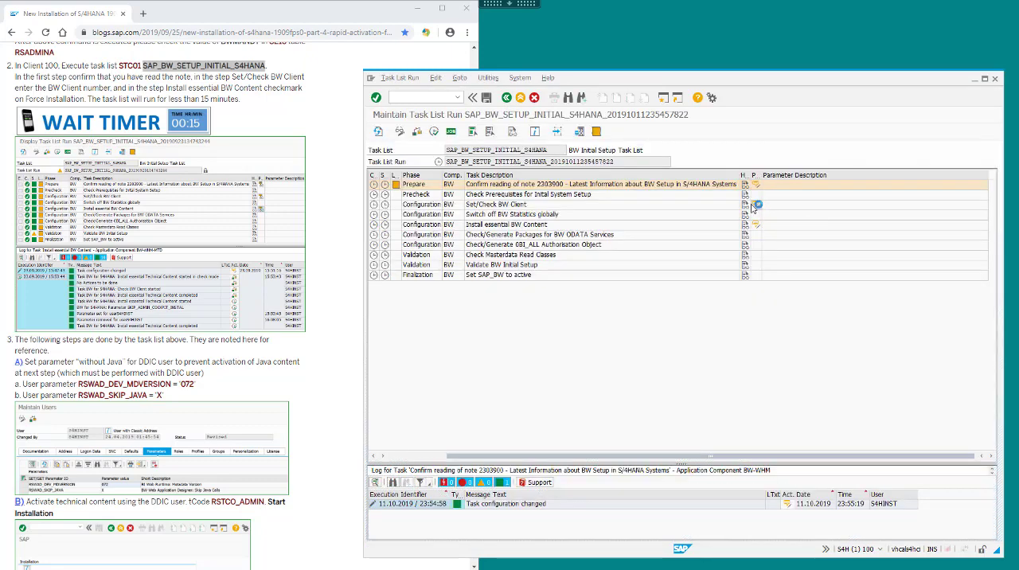
{"action": "left_click", "coordinate": [754, 205]}
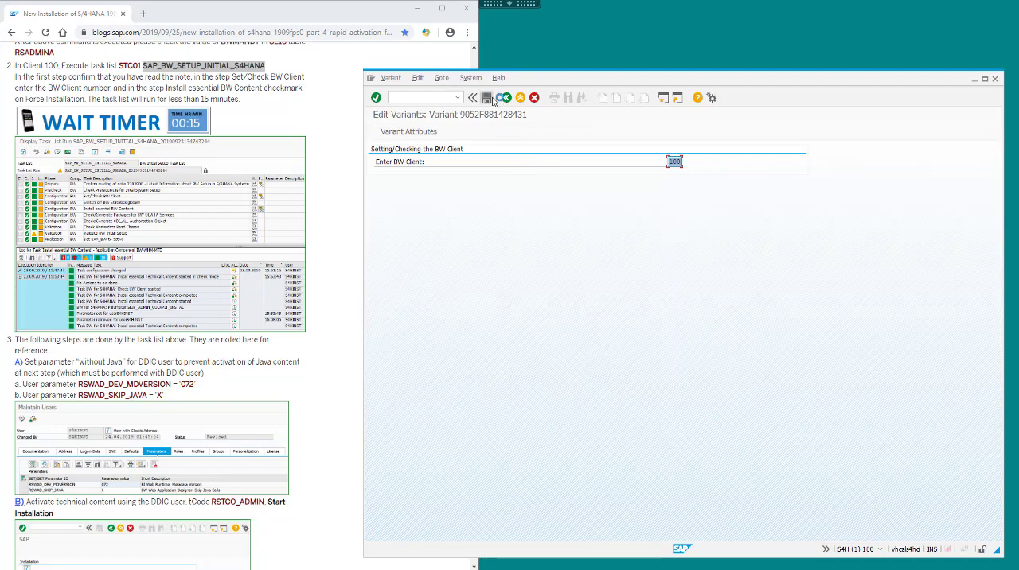
{"action": "left_click", "coordinate": [504, 98]}
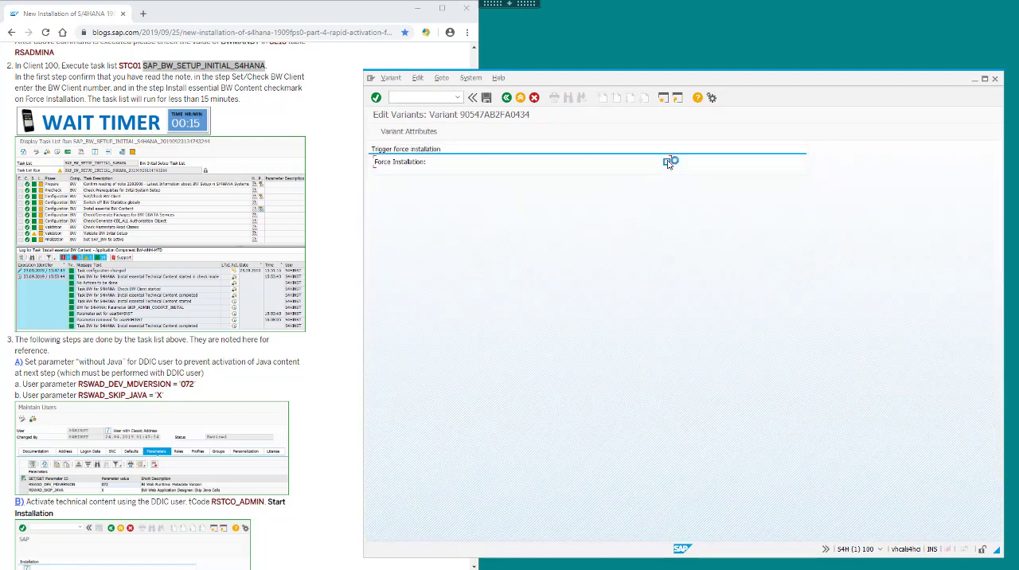
{"action": "left_click", "coordinate": [507, 98]}
Start the BW initial setup task list run with direct processing.
{"action": "left_click", "coordinate": [399, 77]}
{"action": "mouse_move", "coordinate": [398, 126]}
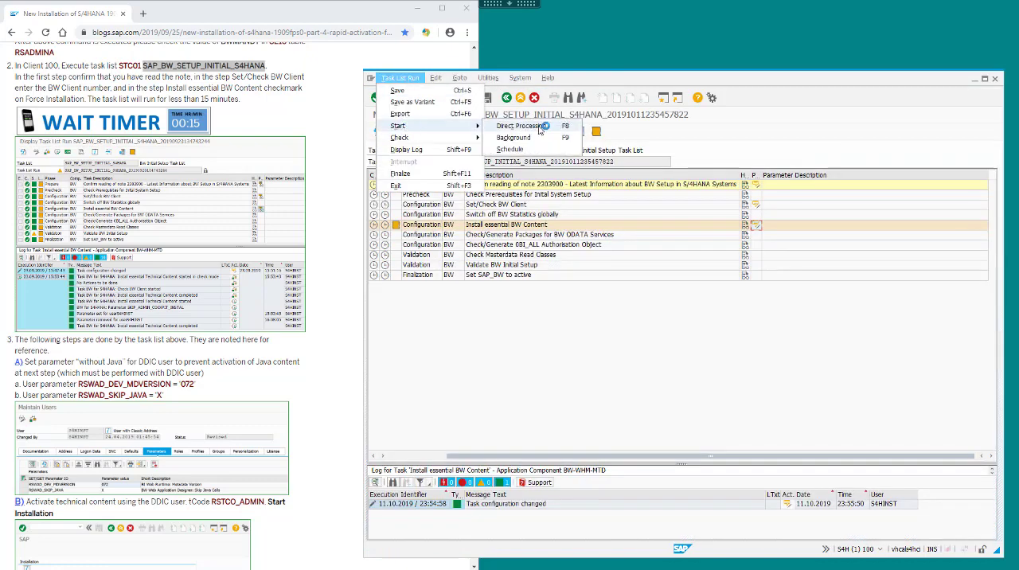
{"action": "left_click", "coordinate": [519, 126]}
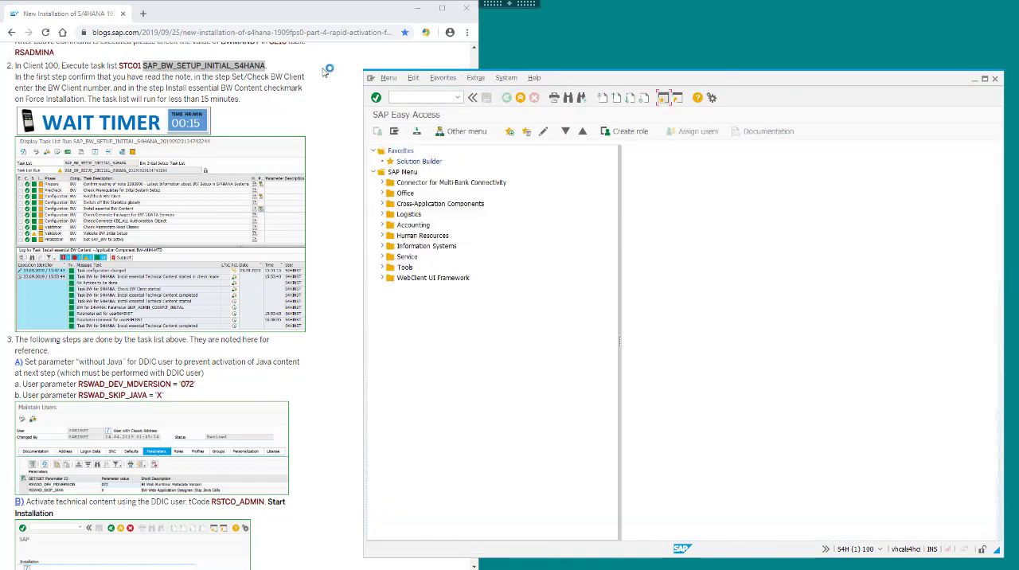
Review the blog's remaining Step 5 items and the time hierarchy and Design Studio instructions in Note 2289865.
{"action": "left_click", "coordinate": [335, 114]}
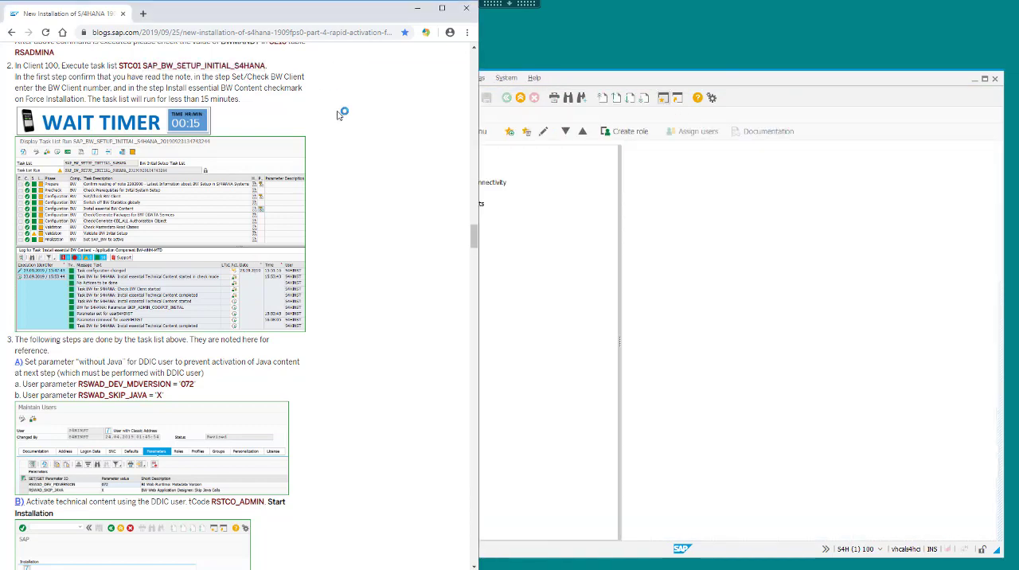
{"action": "scroll", "coordinate": [344, 257], "scroll_direction": "down", "scroll_amount": 20}
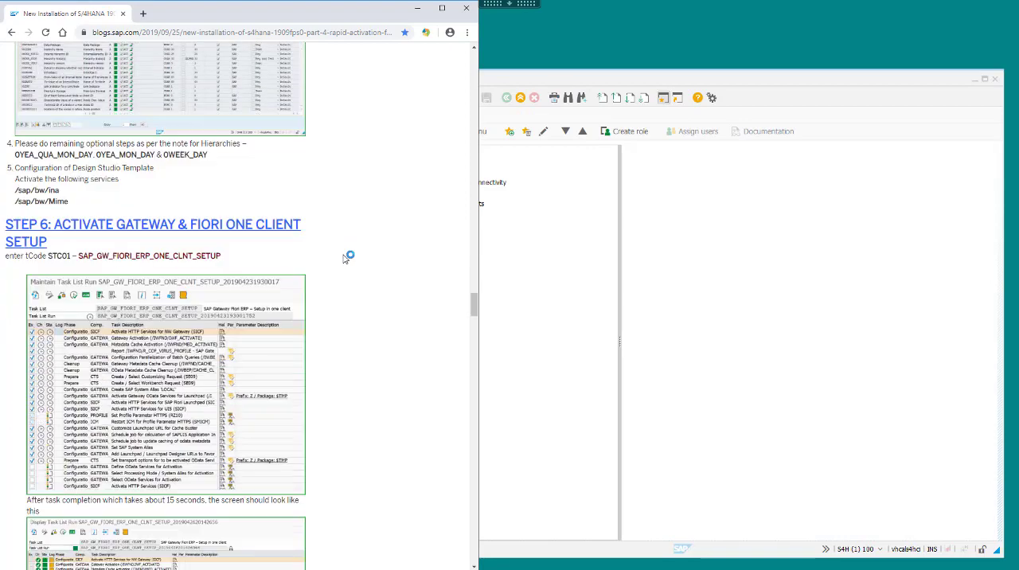
{"action": "scroll", "coordinate": [345, 257], "scroll_direction": "down", "scroll_amount": 1}
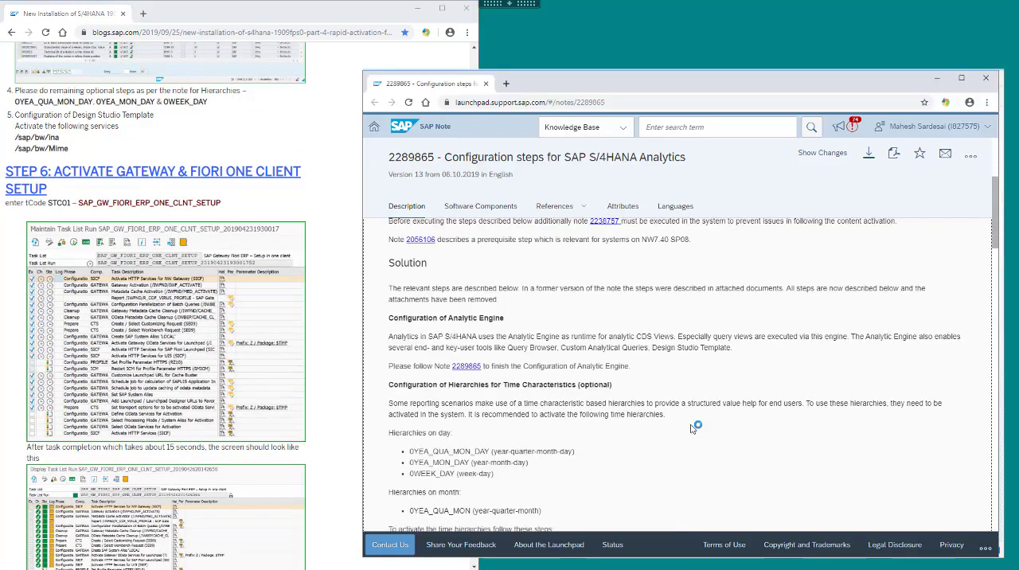
{"action": "scroll", "coordinate": [692, 429], "scroll_direction": "down", "scroll_amount": 3}
{"action": "scroll", "coordinate": [691, 427], "scroll_direction": "down", "scroll_amount": 1}
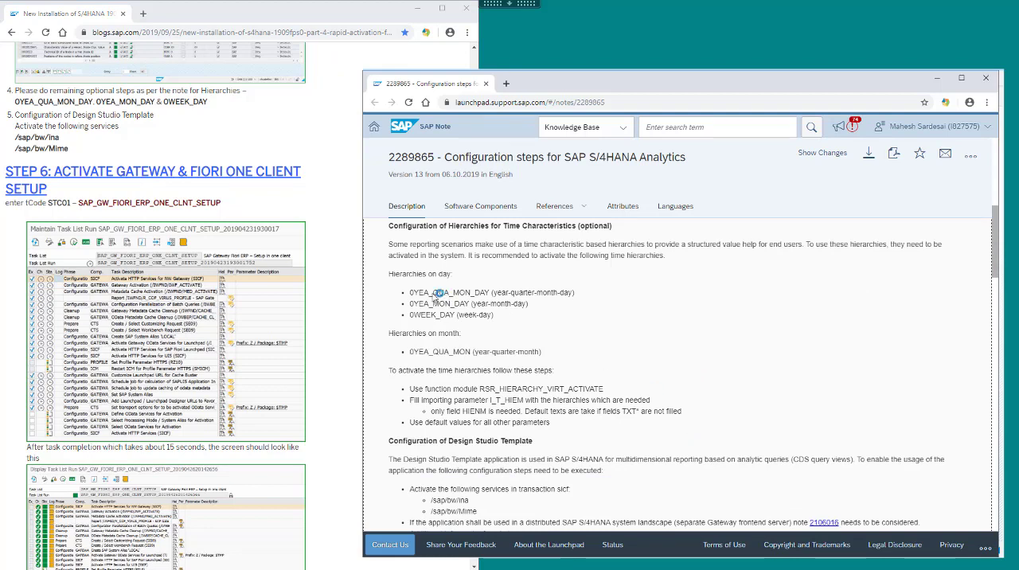
{"action": "left_click_drag", "start_coordinate": [411, 293], "coordinate": [494, 293]}
{"action": "left_click_drag", "start_coordinate": [411, 304], "coordinate": [498, 305]}
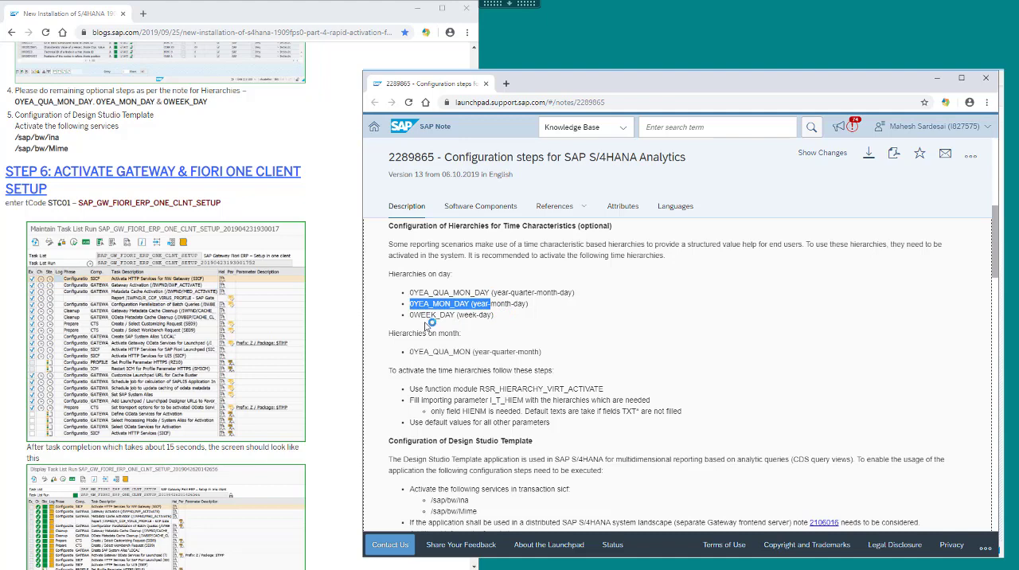
Run transaction SICF and execute the service selection without entering any filter.
{"action": "type", "text": "sic"}
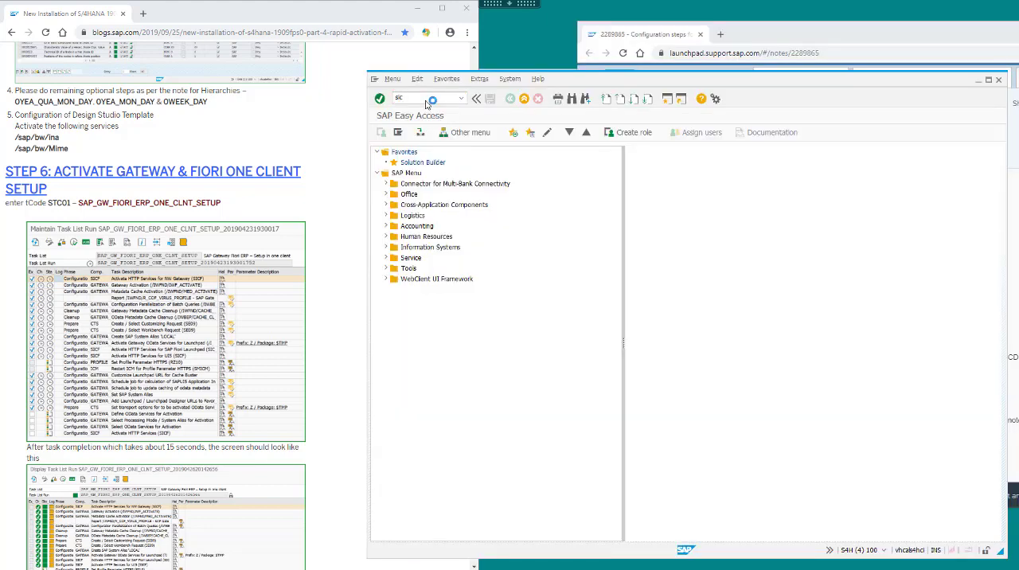
{"action": "key", "text": "Return"}
{"action": "type", "text": "f"}
{"action": "key", "text": "Return"}
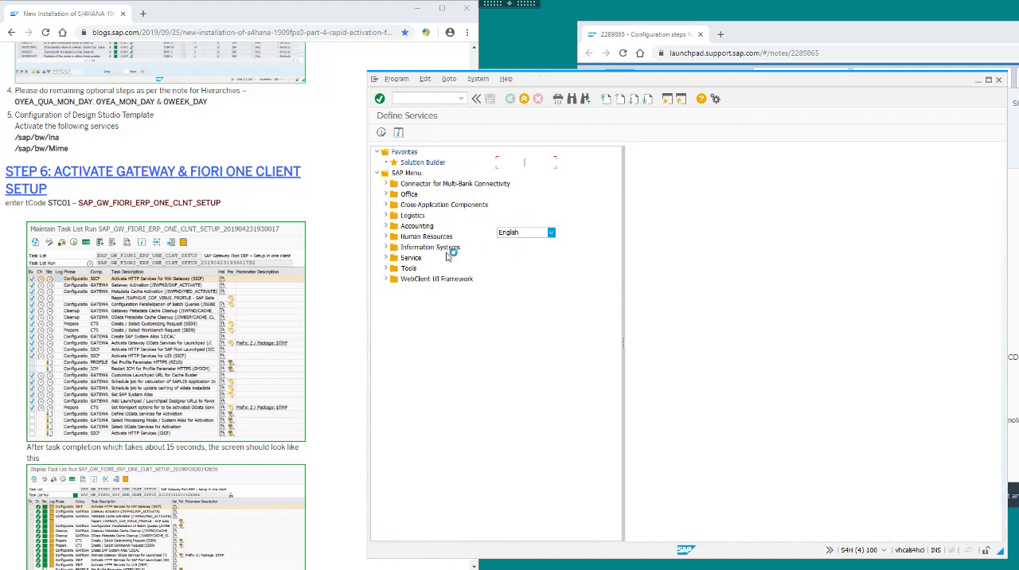
{"action": "left_click", "coordinate": [382, 134]}
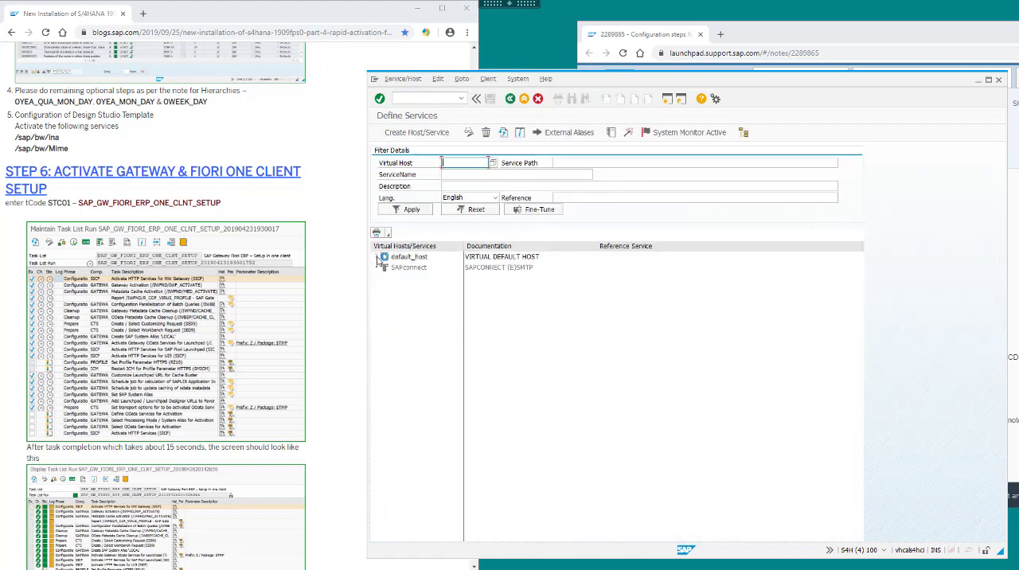
Activate the services ina and Mime under default_host/sap/bw in the service tree.
{"action": "left_click", "coordinate": [377, 256]}
{"action": "left_click", "coordinate": [385, 267]}
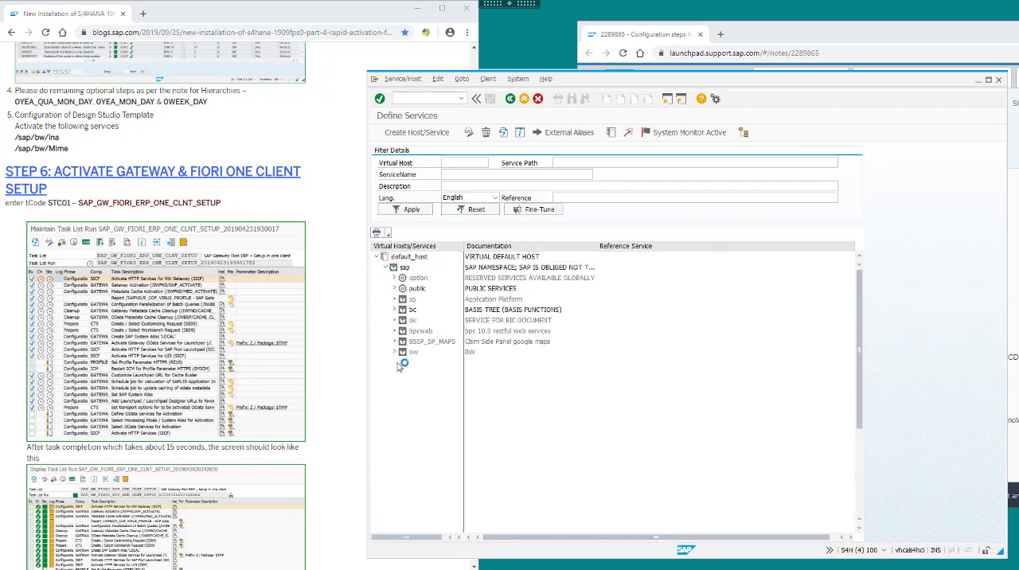
{"action": "left_click", "coordinate": [394, 352]}
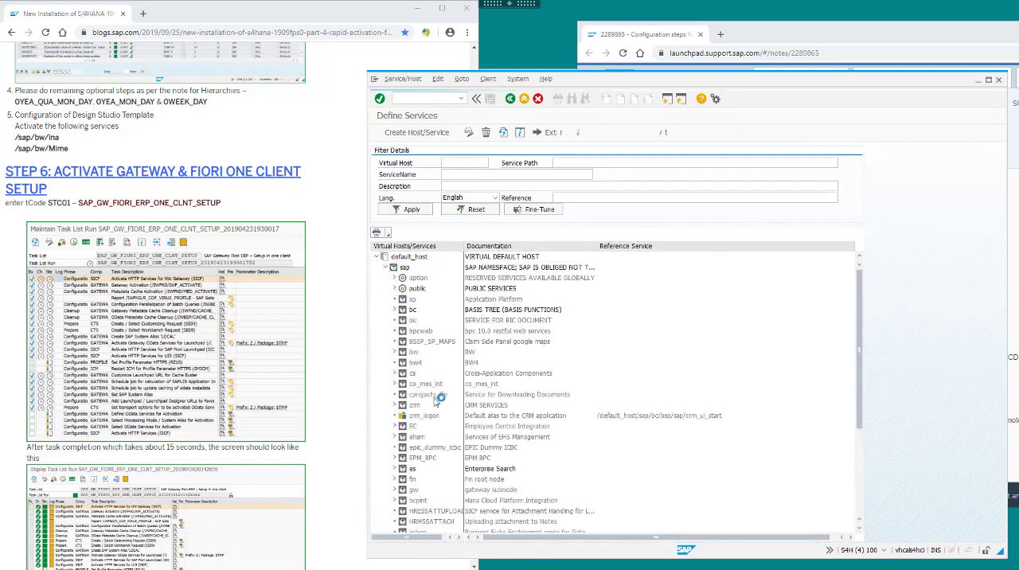
{"action": "left_click", "coordinate": [394, 352]}
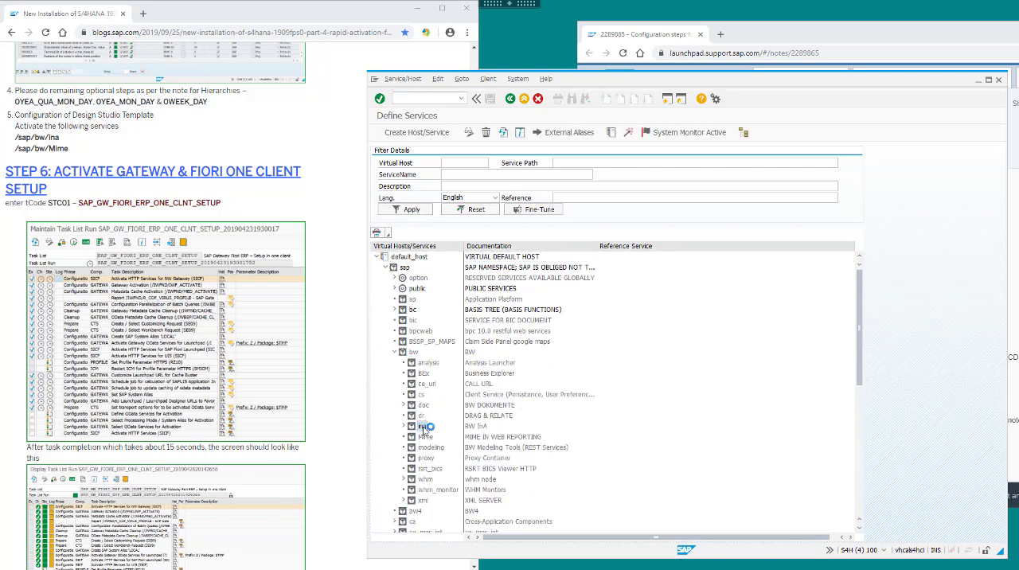
{"action": "right_click", "coordinate": [432, 429]}
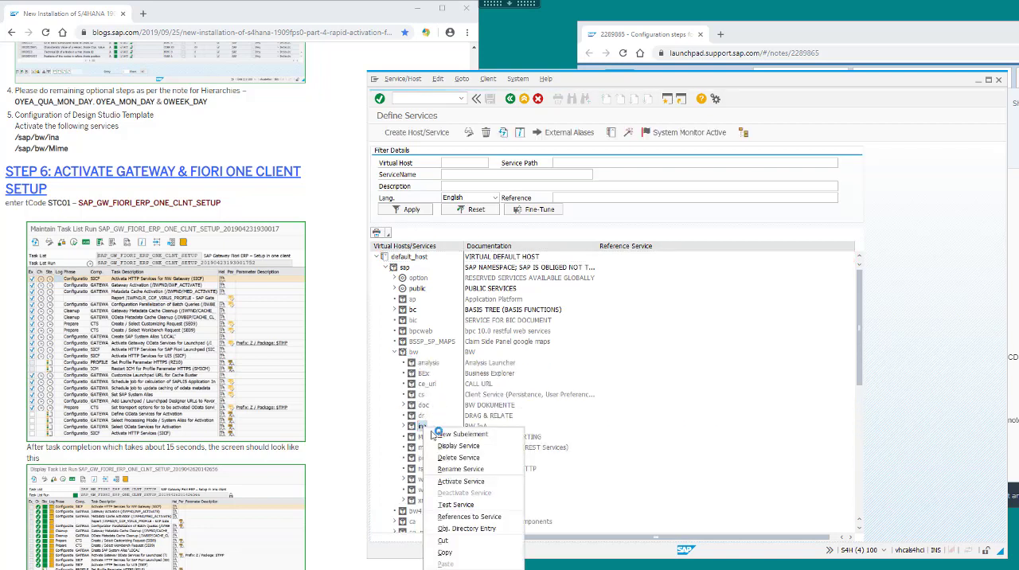
{"action": "left_click", "coordinate": [461, 481]}
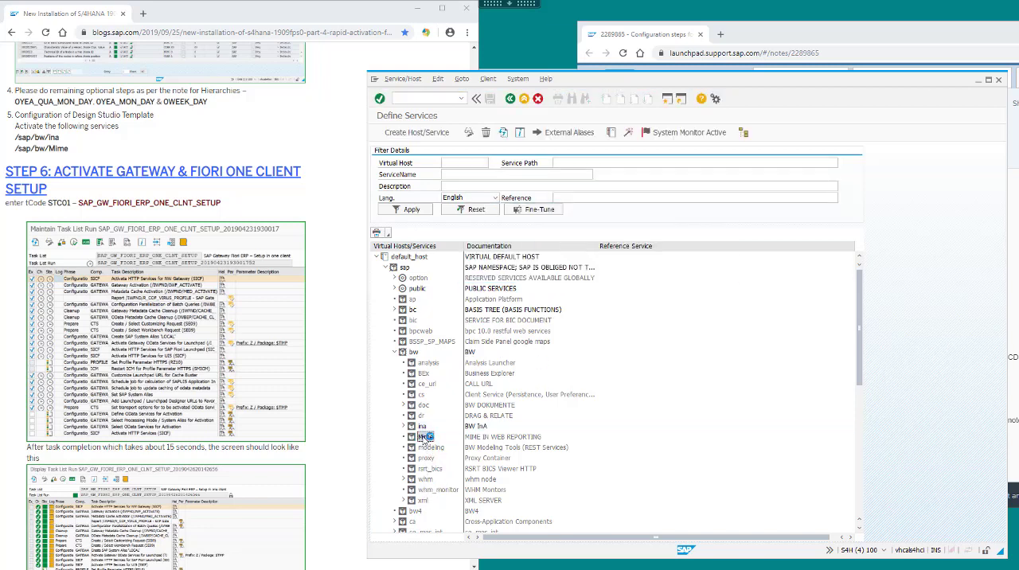
{"action": "right_click", "coordinate": [426, 437]}
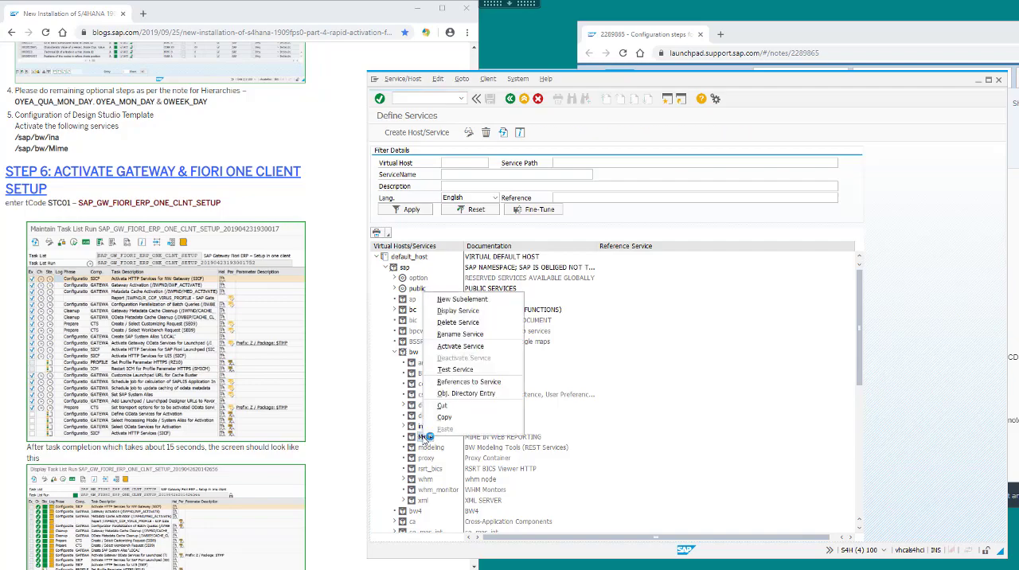
{"action": "left_click", "coordinate": [478, 347]}
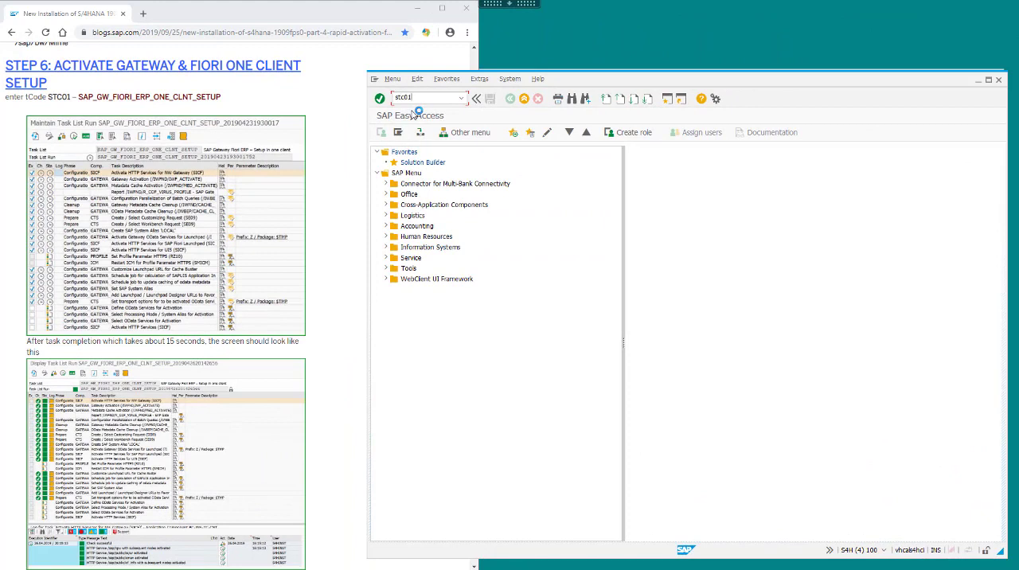
In transaction STC01, create a run of the task list SAP_GW_FIORI_ERP_ONE_CLNT_SETUP, copying its name from the blog's Step 6.
{"action": "left_click", "coordinate": [118, 99]}
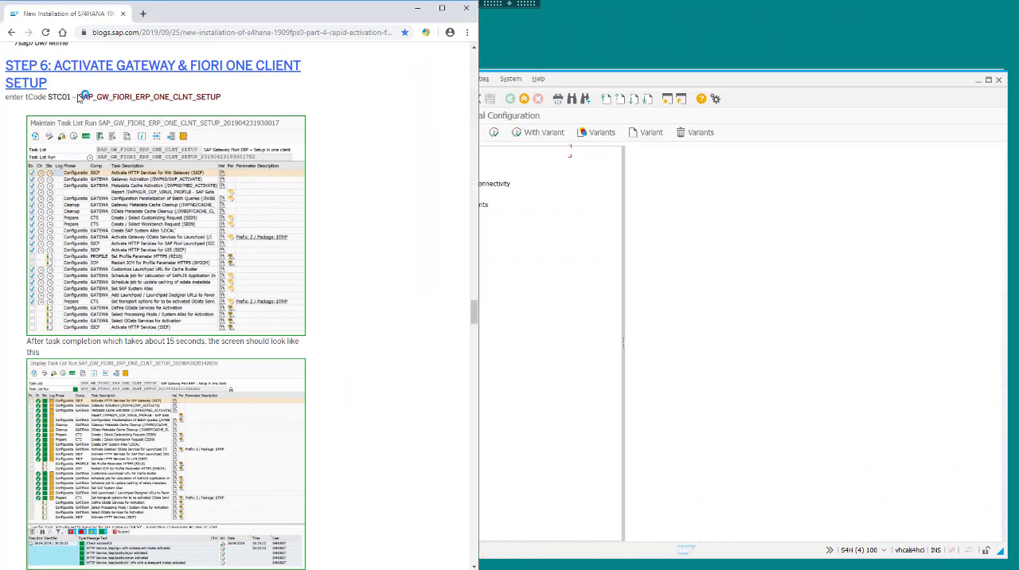
{"action": "left_click_drag", "start_coordinate": [78, 96], "coordinate": [218, 98]}
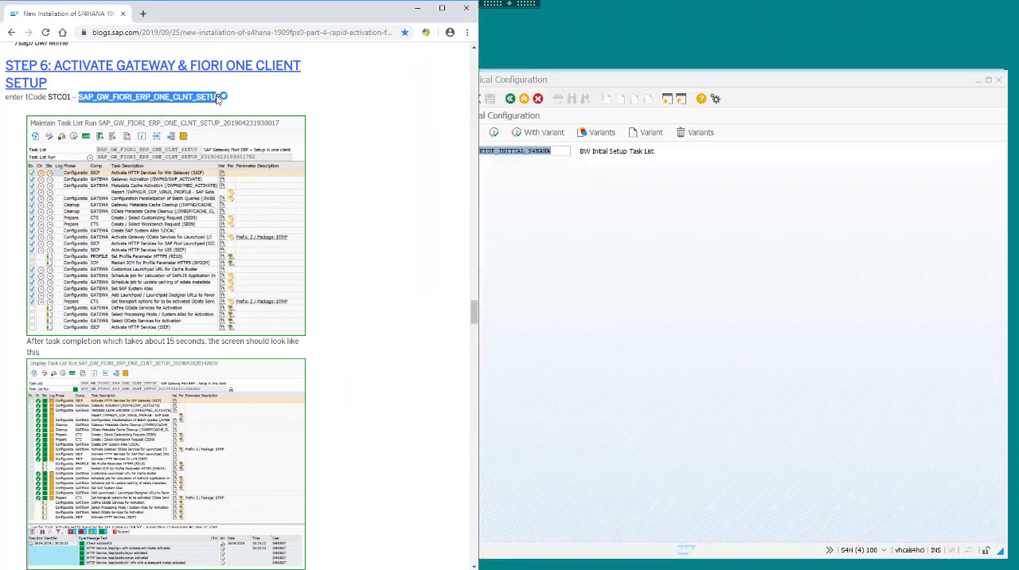
{"action": "left_click", "coordinate": [592, 166]}
{"action": "left_click_drag", "start_coordinate": [551, 149], "coordinate": [381, 145]}
{"action": "type", "text": "SAP_GW_FIORI_ERP_ONE_CLNT_SETUP"}
{"action": "key", "text": "F8"}
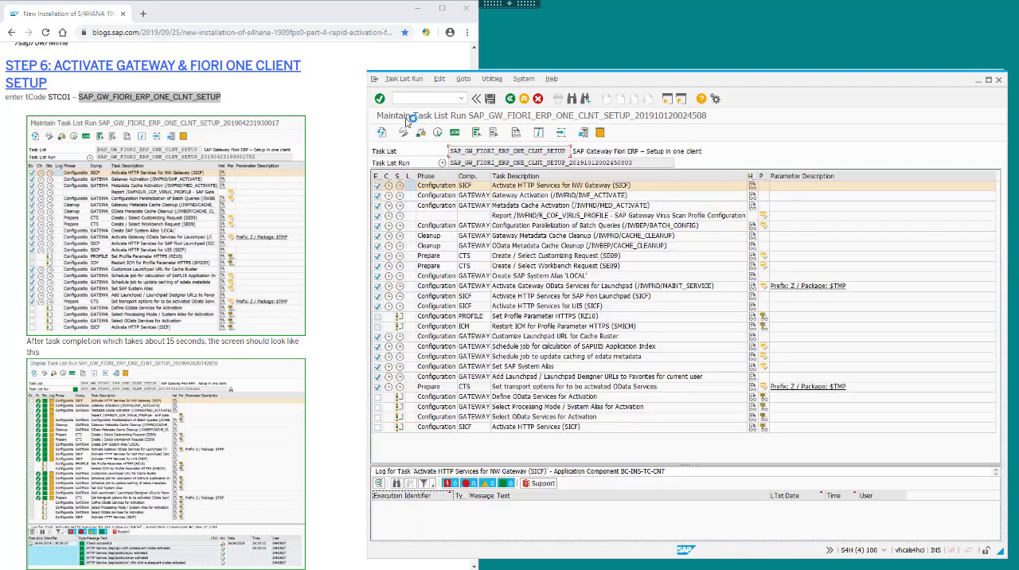
Start the Gateway and Fiori one-client setup task list run with direct processing.
{"action": "left_click", "coordinate": [396, 83]}
{"action": "mouse_move", "coordinate": [430, 127]}
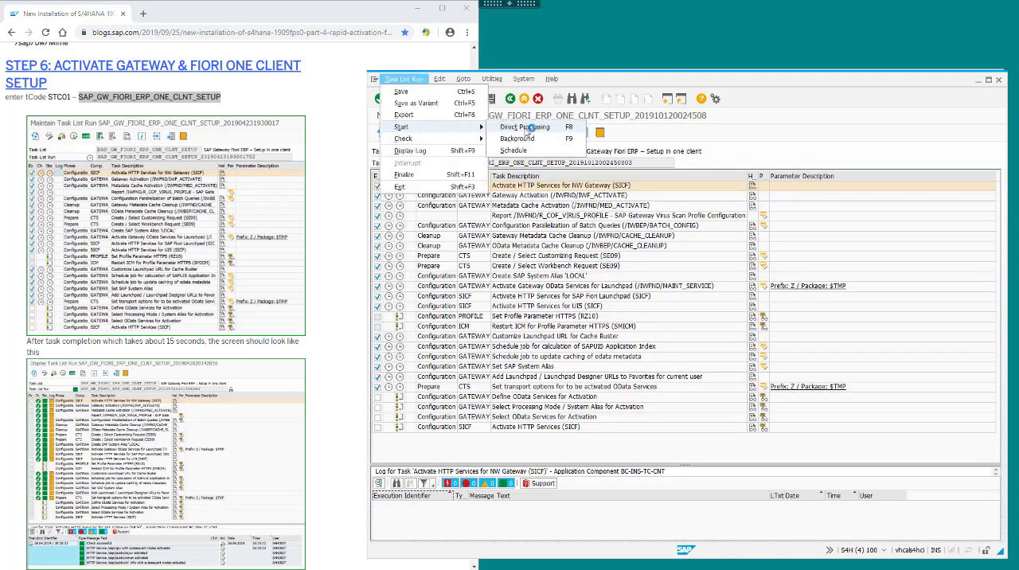
{"action": "left_click", "coordinate": [531, 141]}
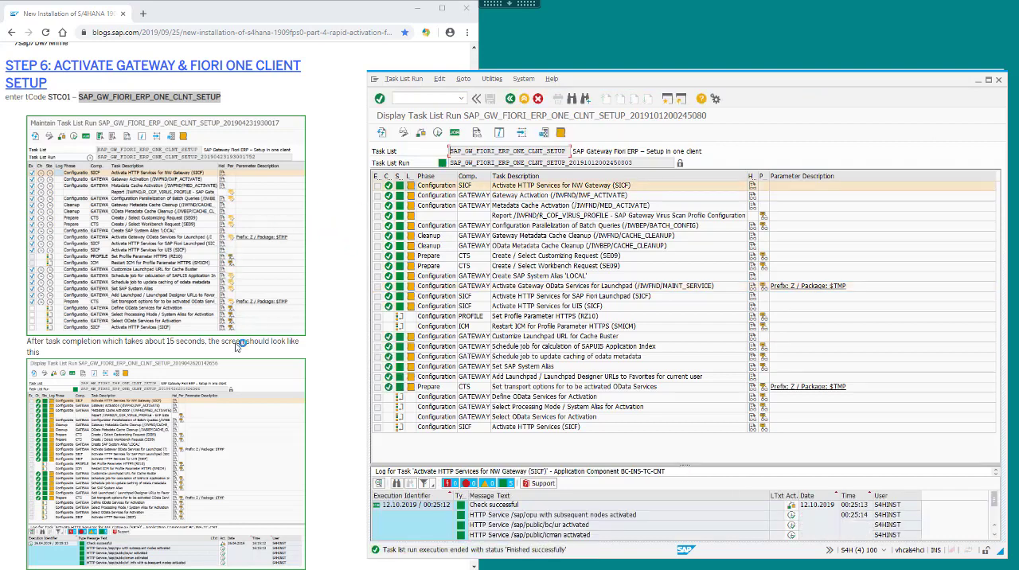
Create a run of the task list SAP_FIORI_FOUNDATION_S4, taking its name from the blog's Step 7.
{"action": "left_click", "coordinate": [313, 327]}
{"action": "scroll", "coordinate": [313, 326], "scroll_direction": "down", "scroll_amount": 10}
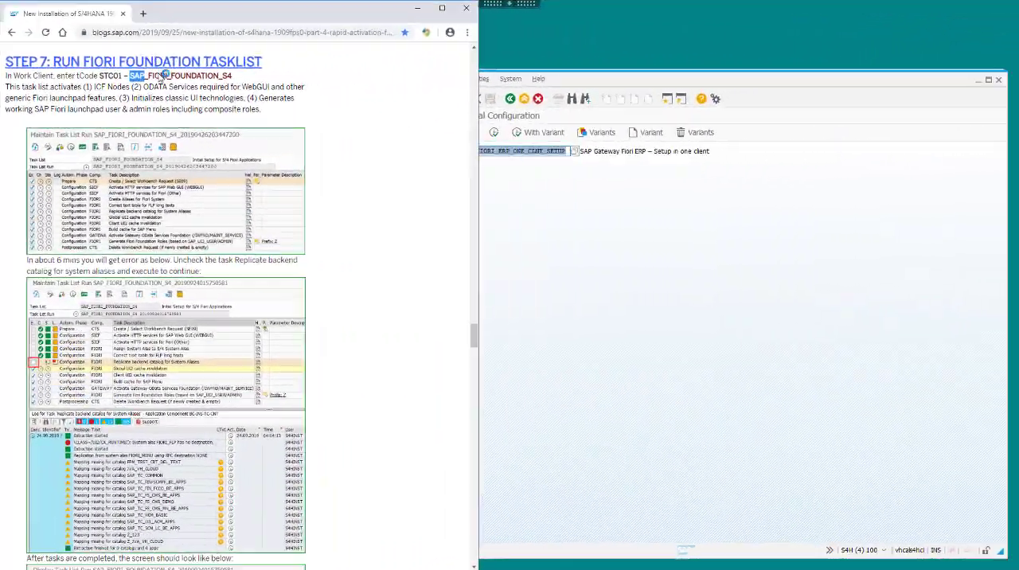
{"action": "left_click_drag", "start_coordinate": [130, 76], "coordinate": [229, 76]}
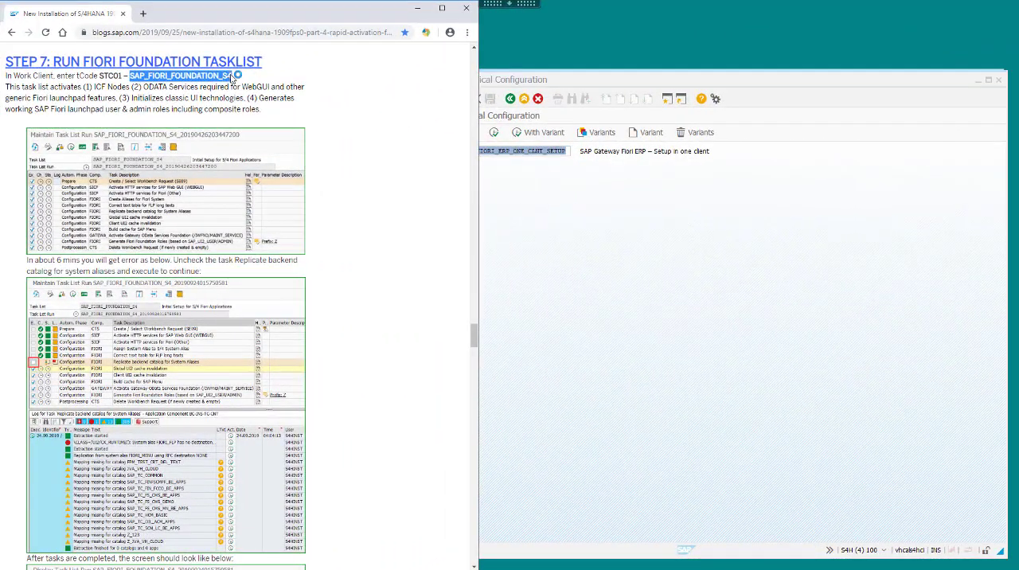
{"action": "left_click", "coordinate": [610, 190]}
{"action": "double_click", "coordinate": [459, 151]}
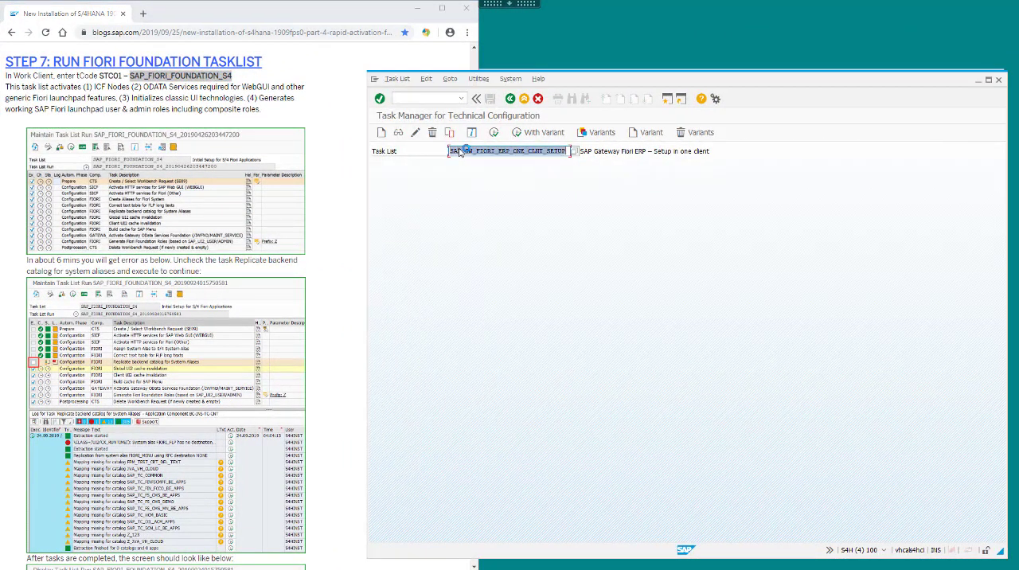
{"action": "type", "text": "SAP_FIORI_FOUNDATION_S4"}
{"action": "left_click", "coordinate": [494, 133]}
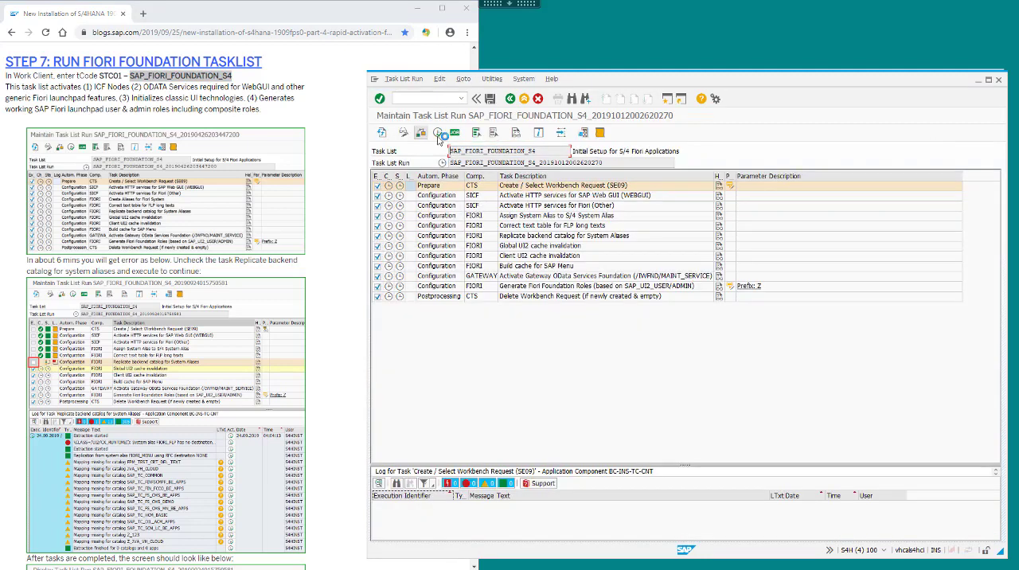
Start the Fiori foundation task list run and examine the log of its backend catalog replication task.
{"action": "left_click", "coordinate": [392, 86]}
{"action": "left_click", "coordinate": [412, 131]}
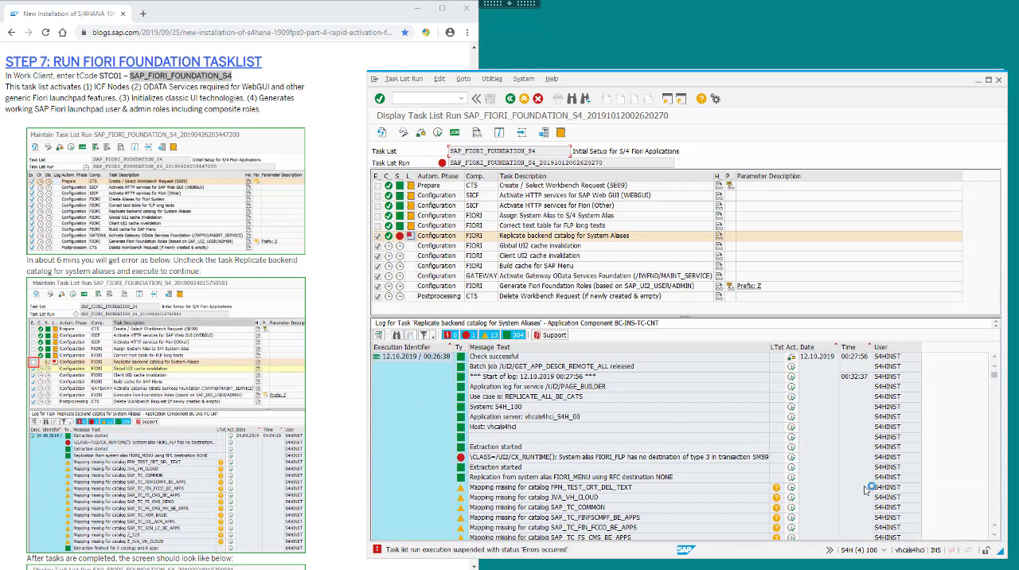
{"action": "left_click", "coordinate": [478, 458]}
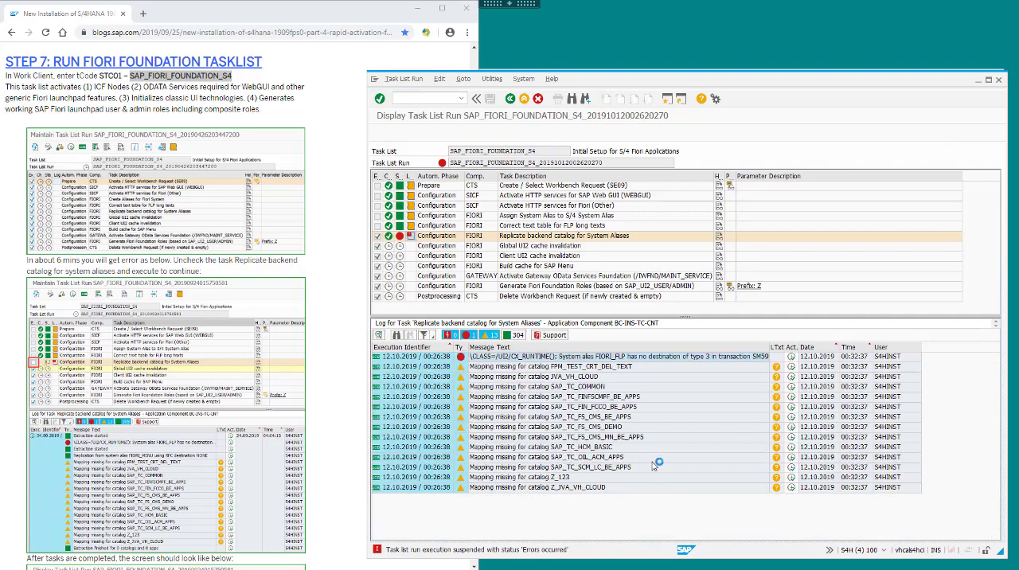
Exclude the task Replicate backend catalog for System Aliases from the run and resume its execution.
{"action": "left_click", "coordinate": [403, 133]}
{"action": "left_click", "coordinate": [378, 237]}
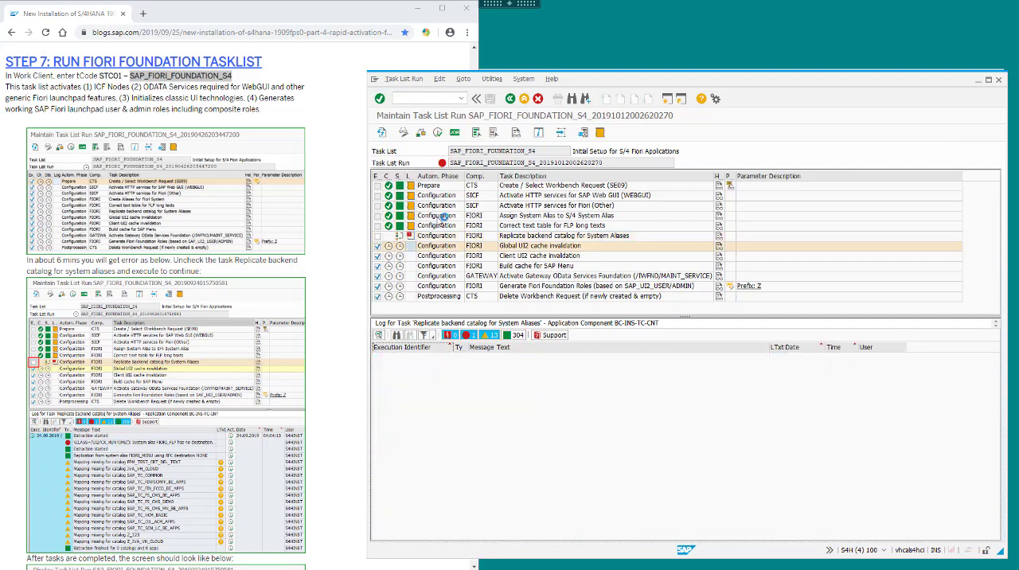
{"action": "left_click", "coordinate": [439, 132]}
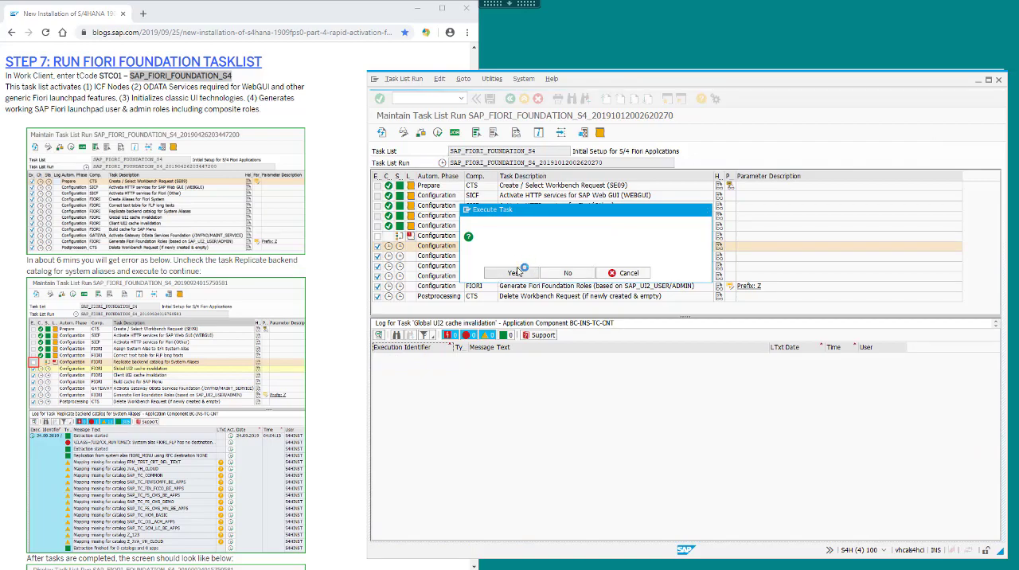
{"action": "left_click", "coordinate": [522, 273]}
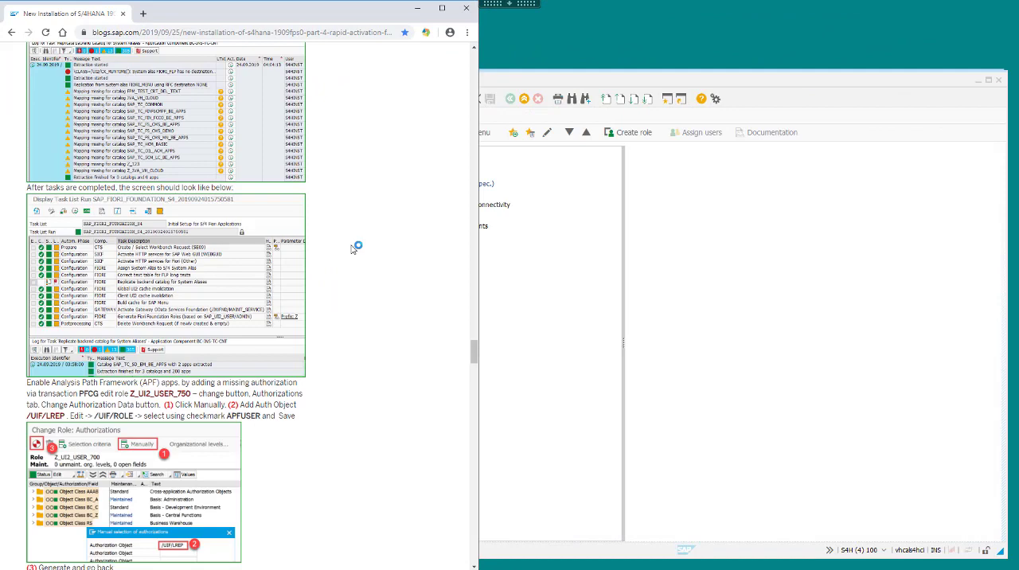
Following the blog's APF authorization instructions, open role Z_UI2_USER_750 for changing in transaction PFCG.
{"action": "scroll", "coordinate": [357, 245], "scroll_direction": "down", "scroll_amount": 4}
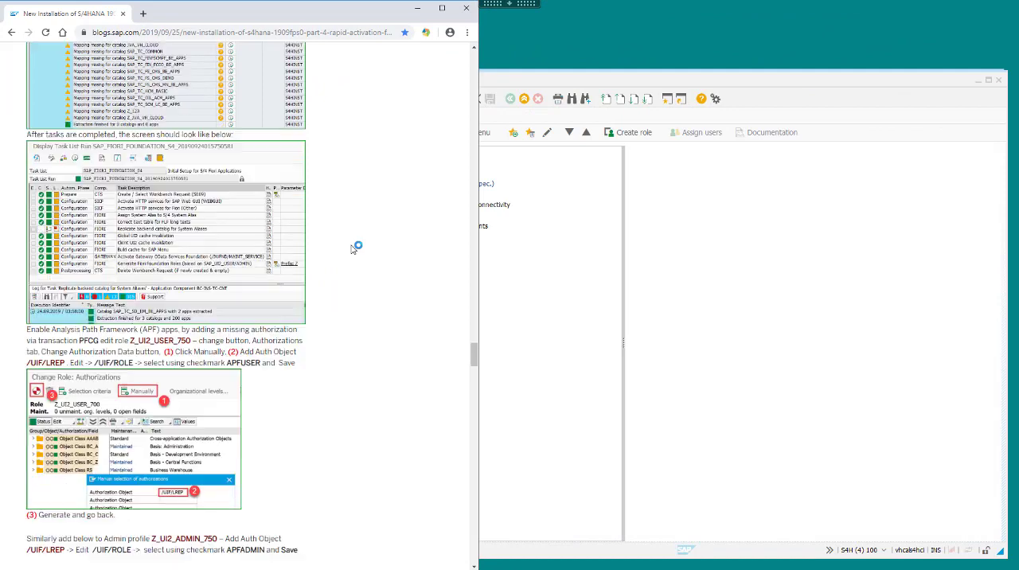
{"action": "scroll", "coordinate": [354, 249], "scroll_direction": "down", "scroll_amount": 2}
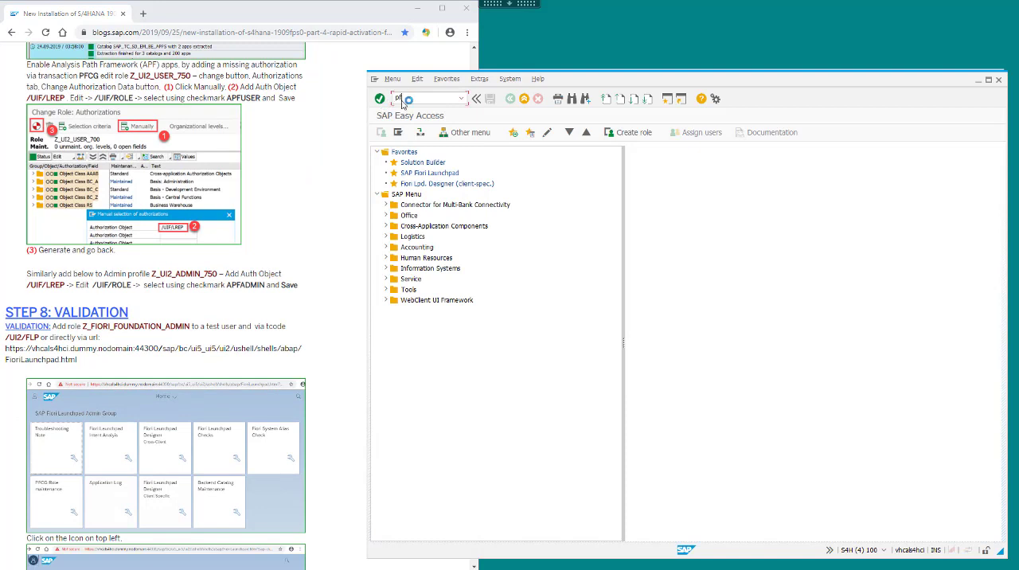
{"action": "key", "text": "Return"}
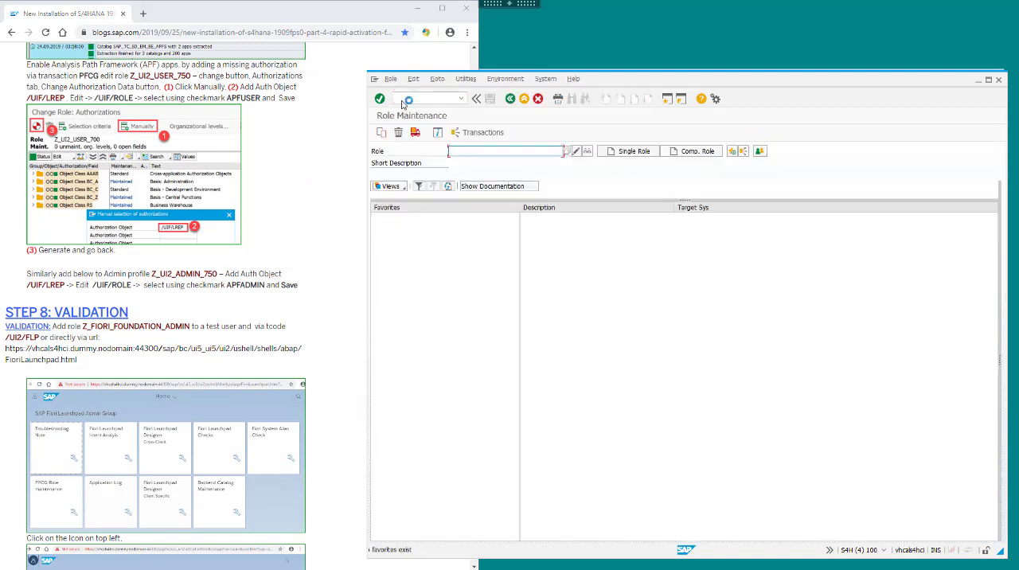
{"action": "left_click", "coordinate": [578, 152]}
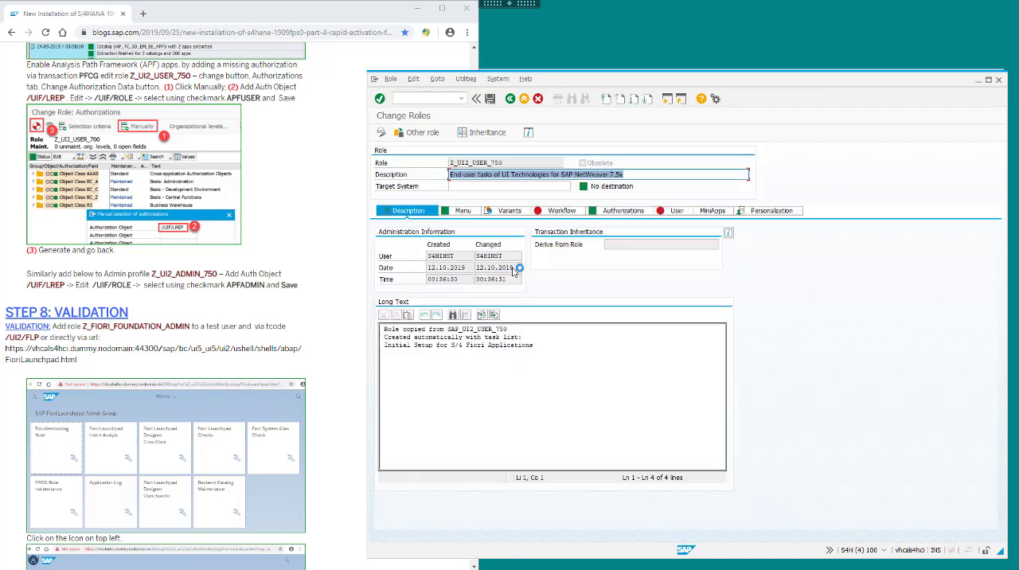
Edit the authorization data of role Z_UI2_USER_750 and manually add the authorization object /UIF/LREP.
{"action": "left_click", "coordinate": [609, 216]}
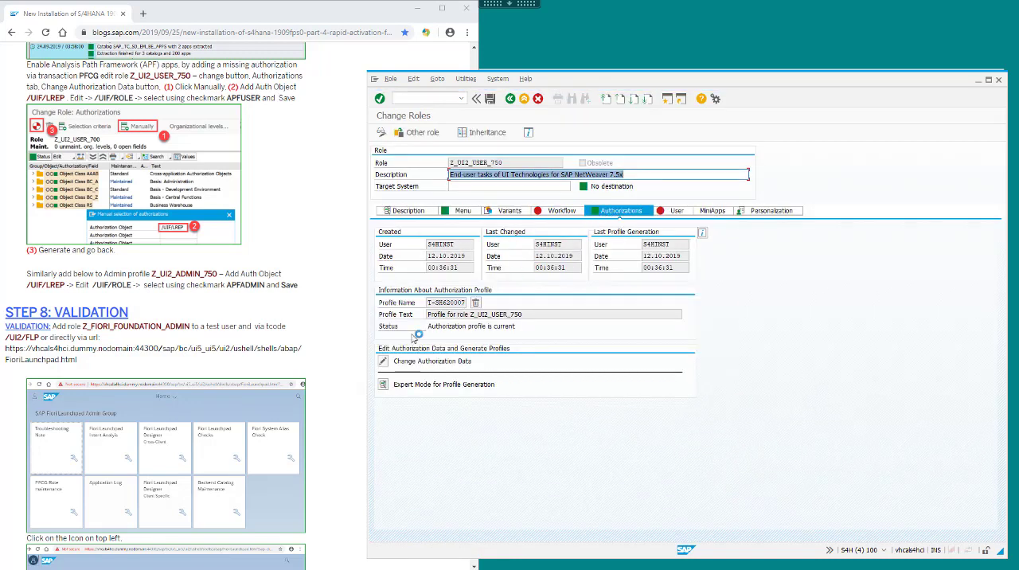
{"action": "left_click", "coordinate": [394, 362]}
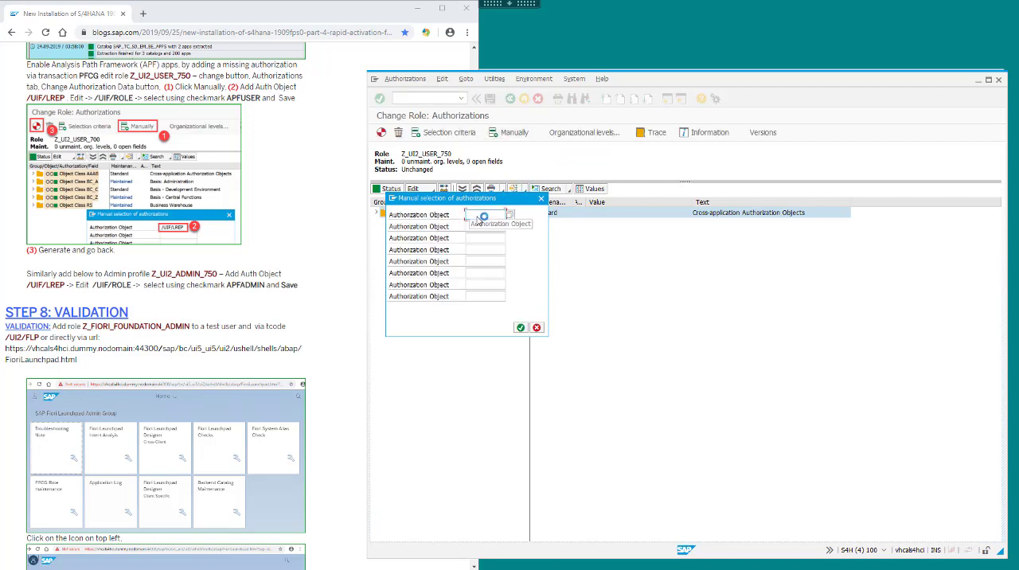
{"action": "type", "text": "/UIF/LREP"}
{"action": "left_click", "coordinate": [521, 327]}
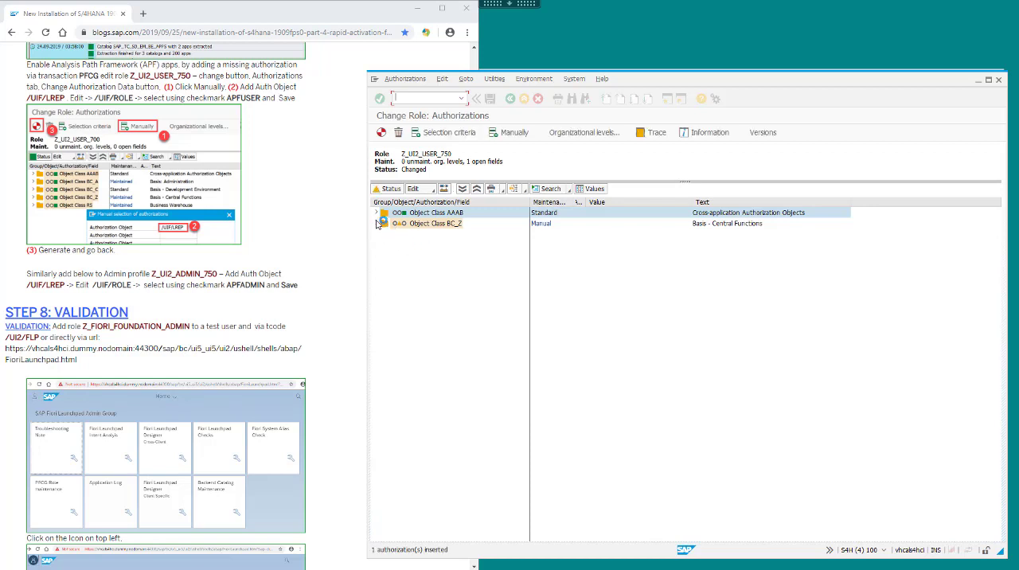
Set the /UIF/ROLE field of the /UIF/LREP authorization to APFUSER.
{"action": "left_click", "coordinate": [378, 224]}
{"action": "left_click", "coordinate": [386, 234]}
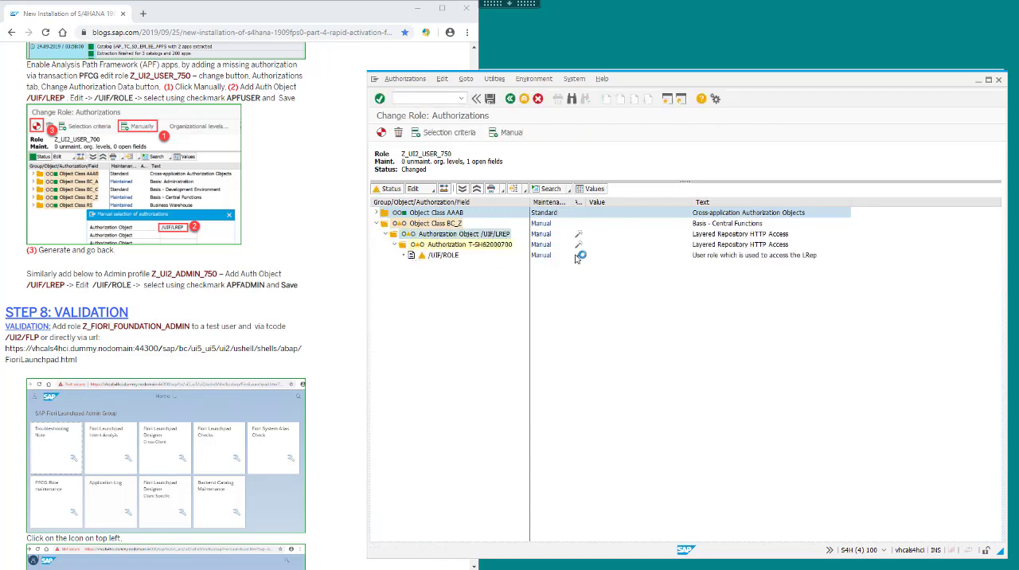
{"action": "left_click", "coordinate": [579, 256]}
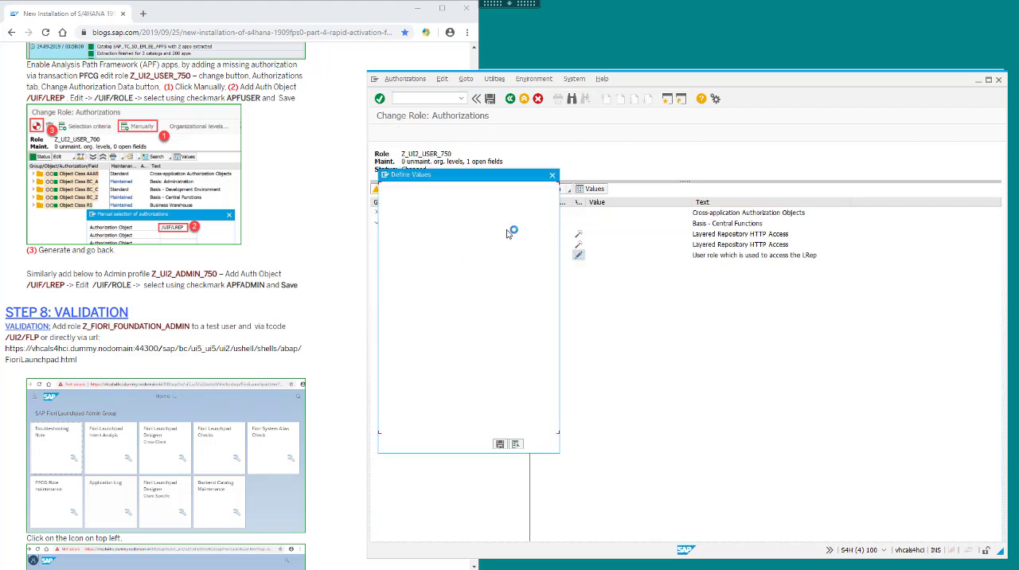
{"action": "left_click", "coordinate": [385, 261]}
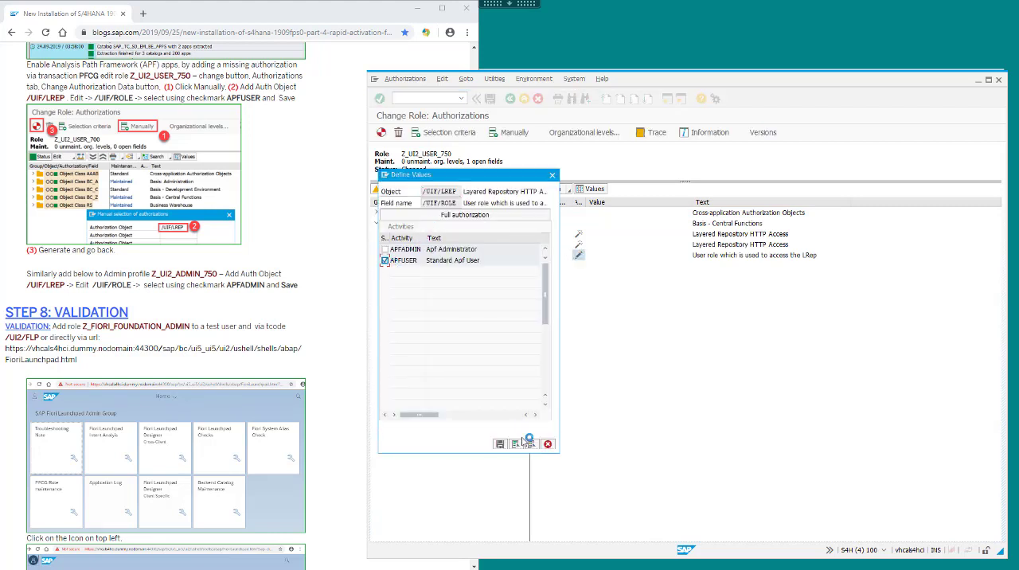
{"action": "left_click", "coordinate": [499, 443]}
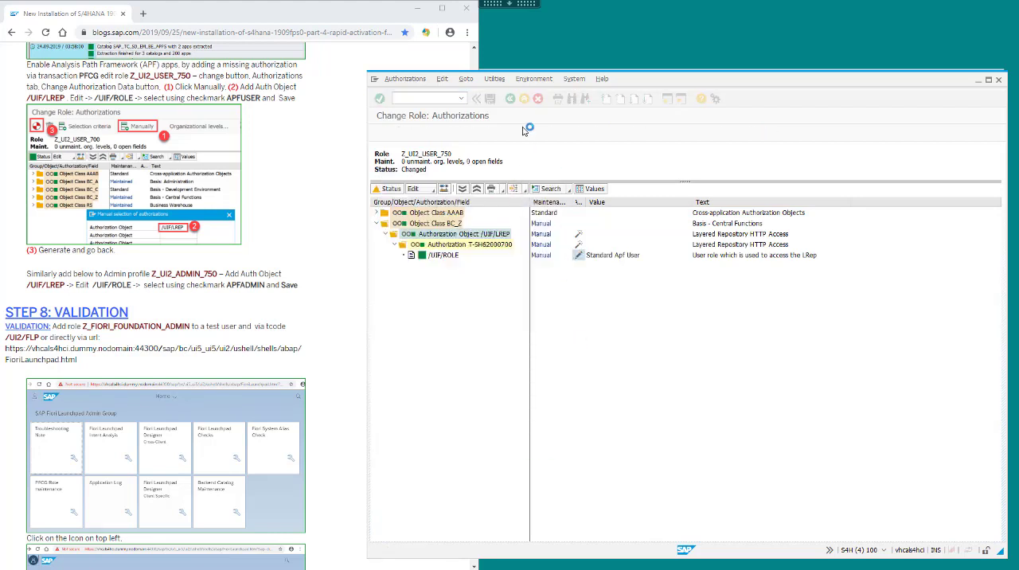
Save the authorizations of role Z_UI2_USER_750, generate its profile and return to the role.
{"action": "left_click", "coordinate": [490, 98]}
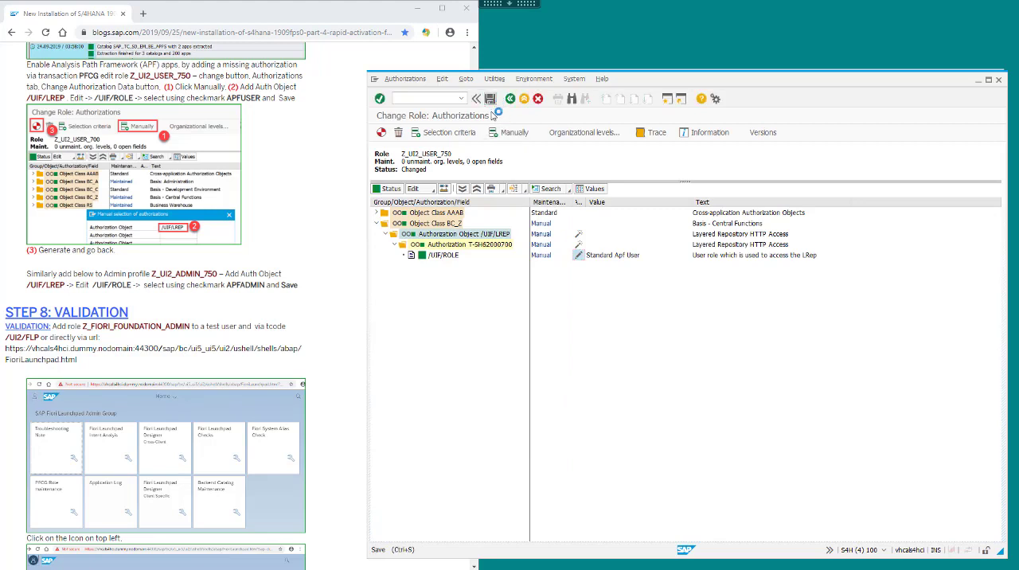
{"action": "left_click", "coordinate": [381, 133]}
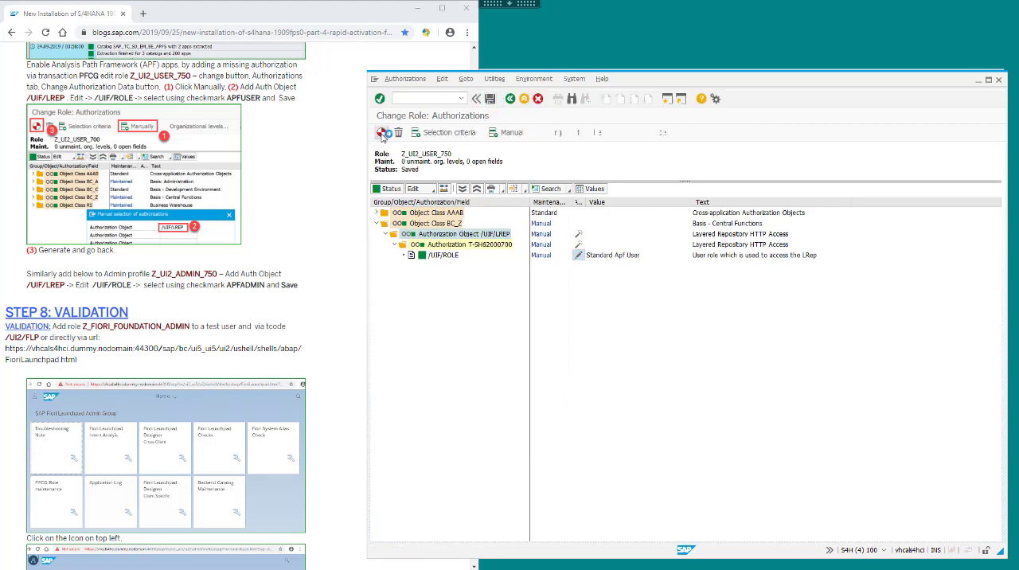
{"action": "left_click", "coordinate": [509, 100]}
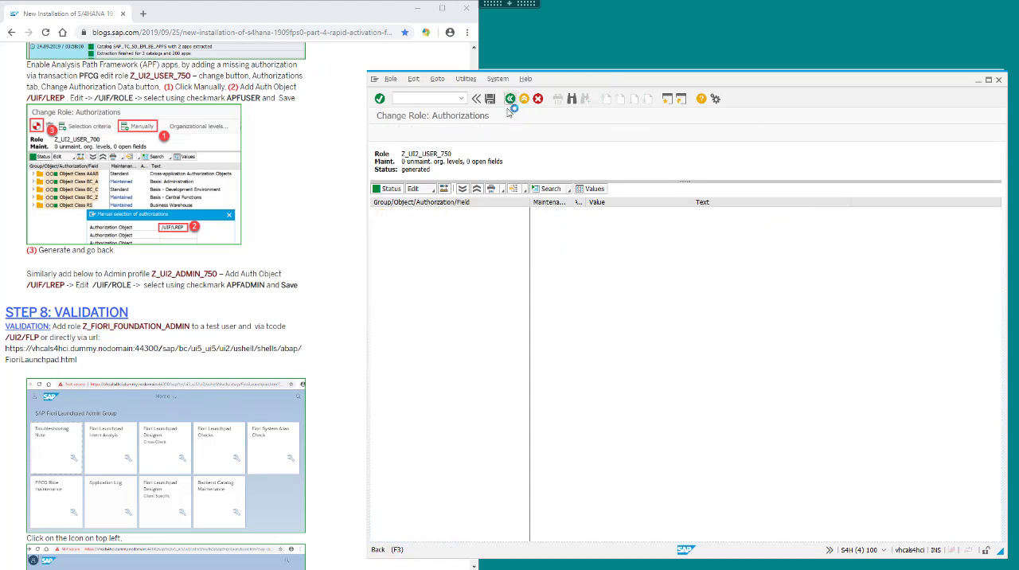
Leave the authorizations of role Z_UI2_USER_750 and open role Z_UI2_ADMIN_750 in PFCG to change its authorization data.
{"action": "left_click", "coordinate": [509, 100]}
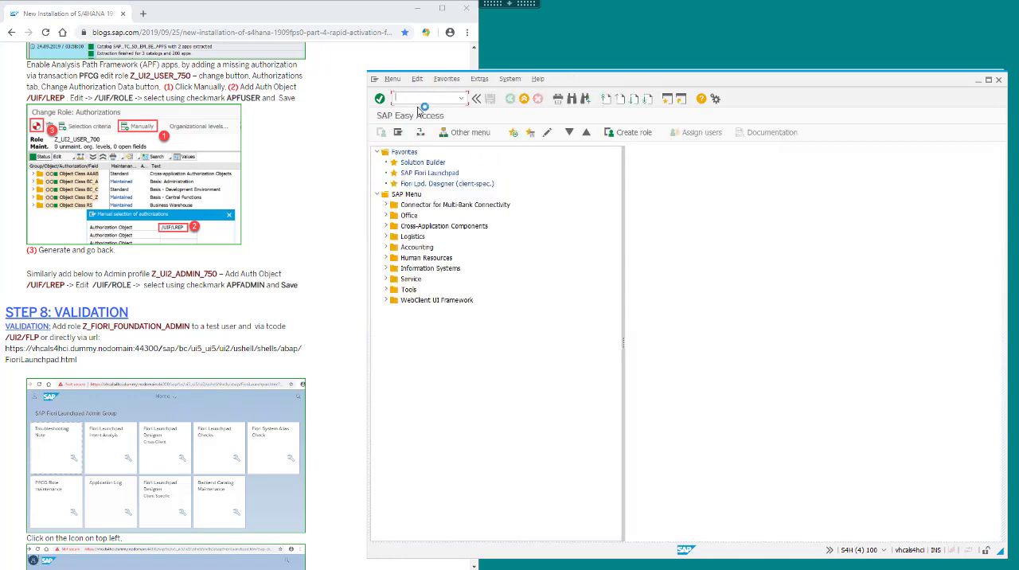
{"action": "key", "text": "Return"}
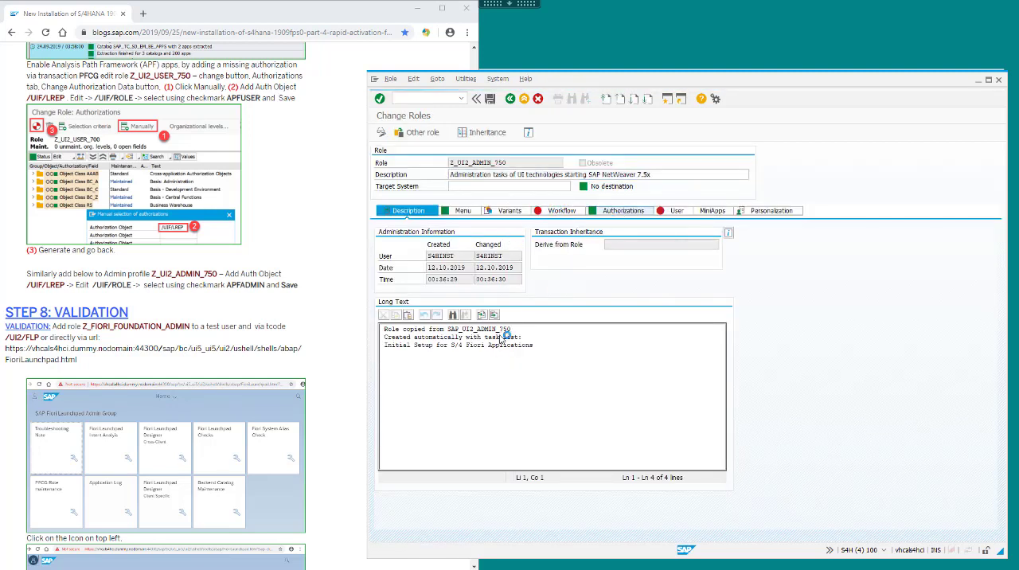
{"action": "left_click", "coordinate": [385, 361]}
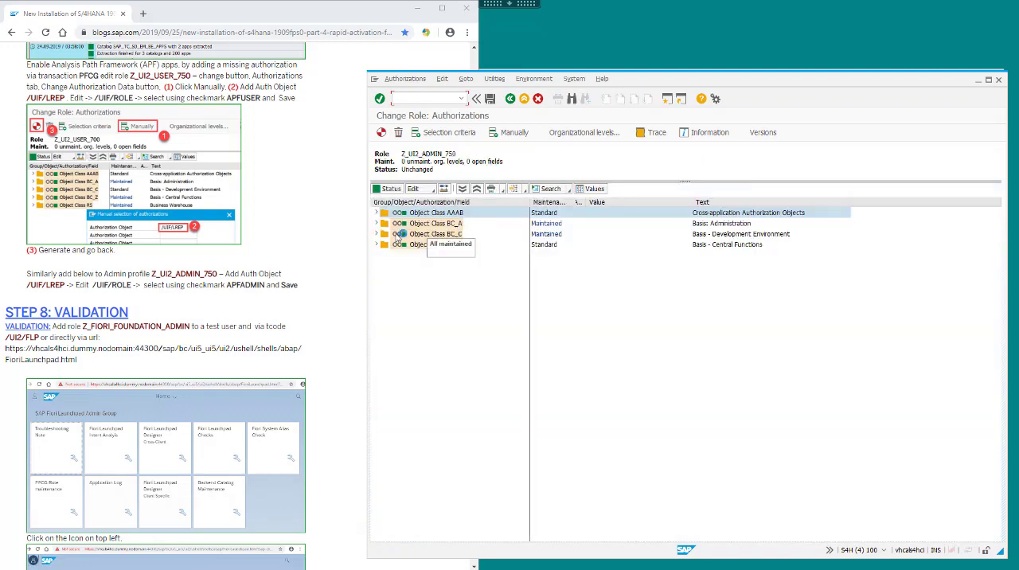
Manually add the authorization object /UIF/LREP to role Z_UI2_ADMIN_750.
{"action": "left_click", "coordinate": [516, 133]}
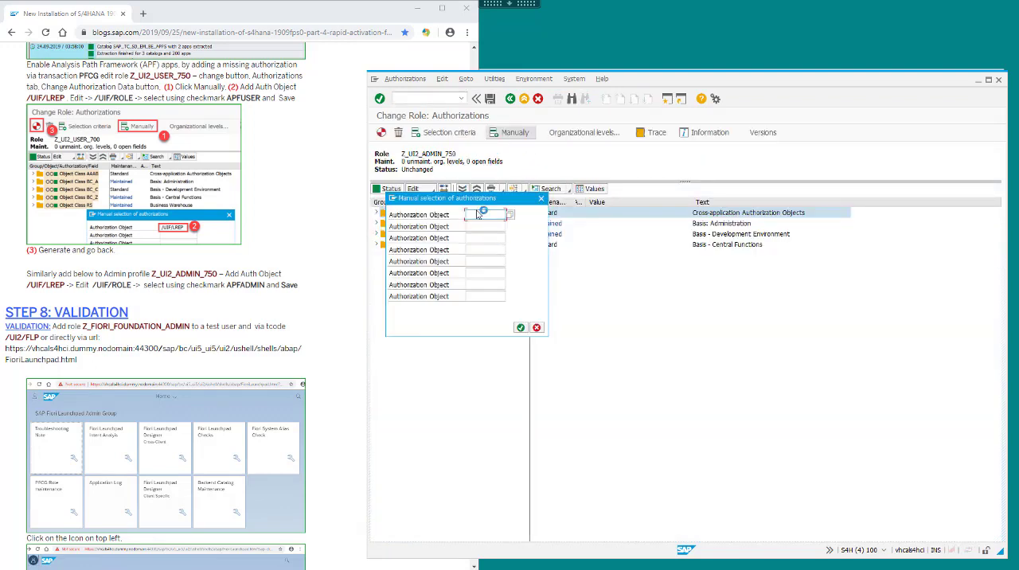
{"action": "type", "text": "/UIF/LREP"}
{"action": "left_click", "coordinate": [521, 329]}
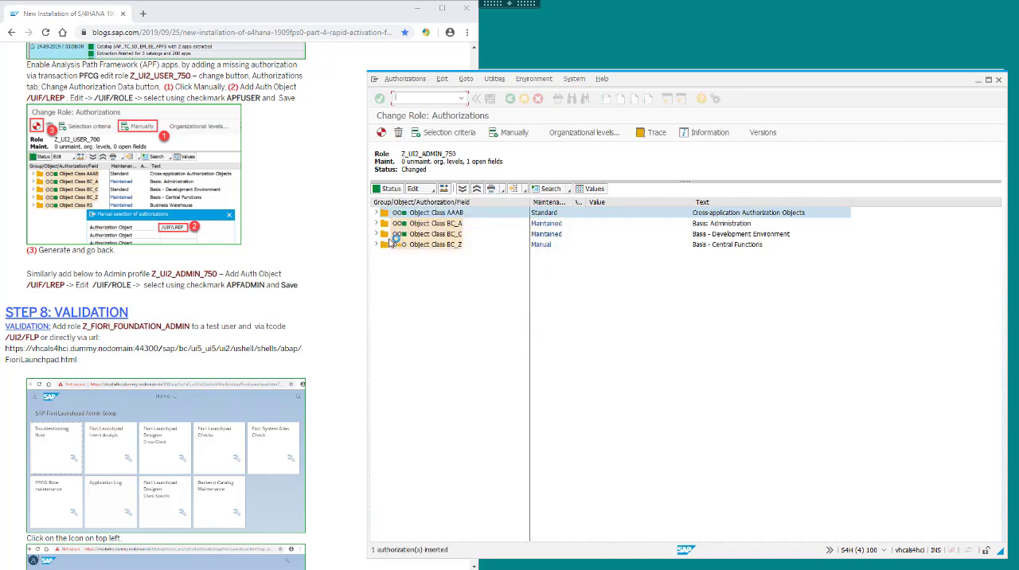
Set the /UIF/ROLE field of the /UIF/LREP authorization to APFADMIN and generate the profile of role Z_UI2_ADMIN_750.
{"action": "left_click", "coordinate": [376, 245]}
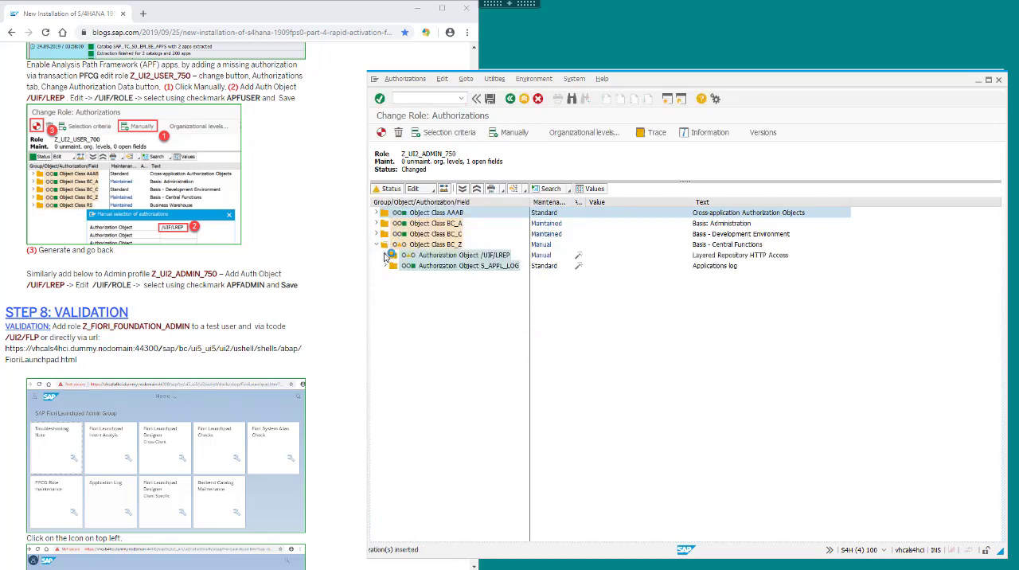
{"action": "left_click", "coordinate": [387, 256]}
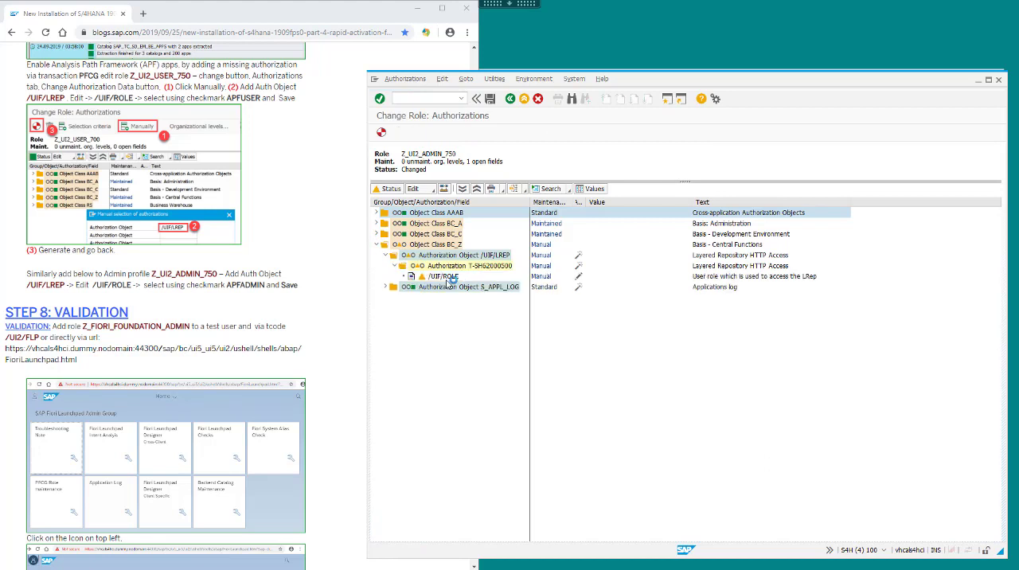
{"action": "left_click", "coordinate": [572, 276]}
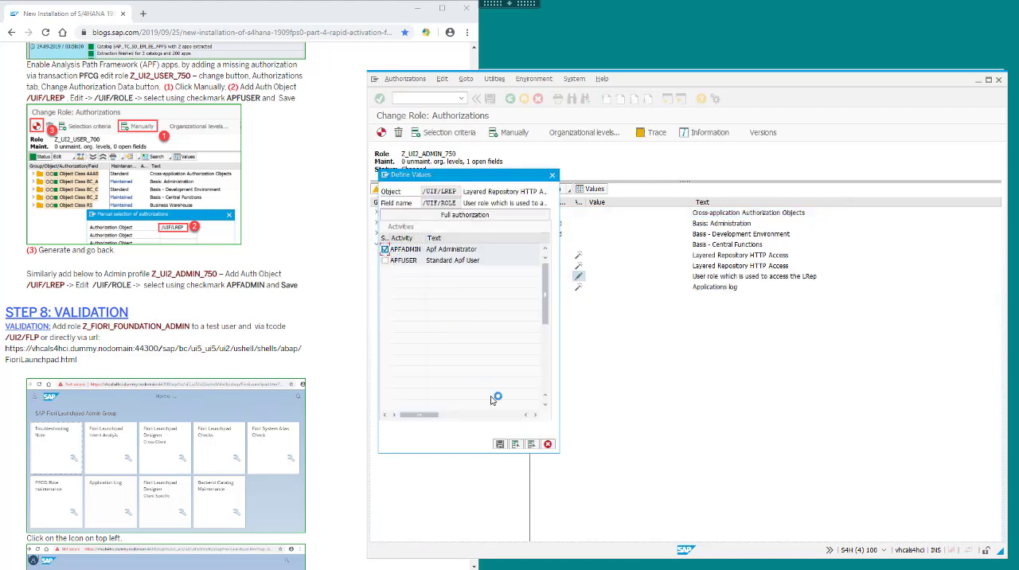
{"action": "left_click", "coordinate": [502, 444]}
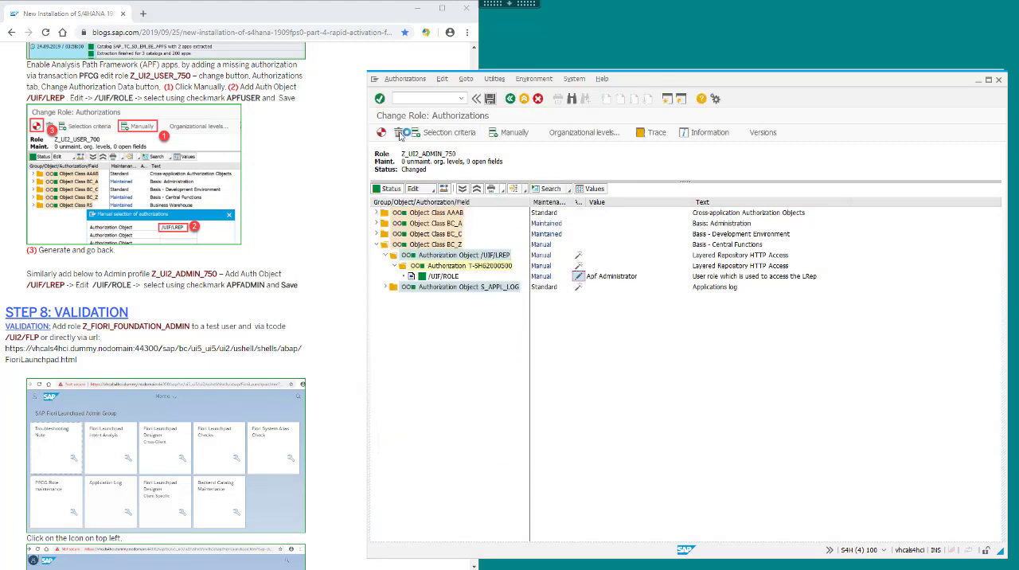
{"action": "left_click", "coordinate": [383, 133]}
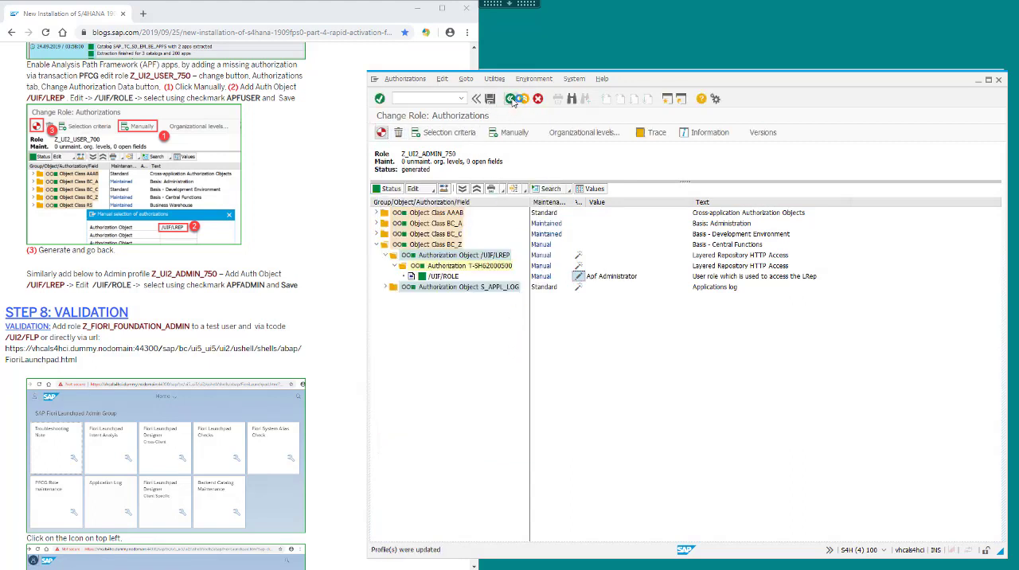
{"action": "left_click", "coordinate": [512, 100]}
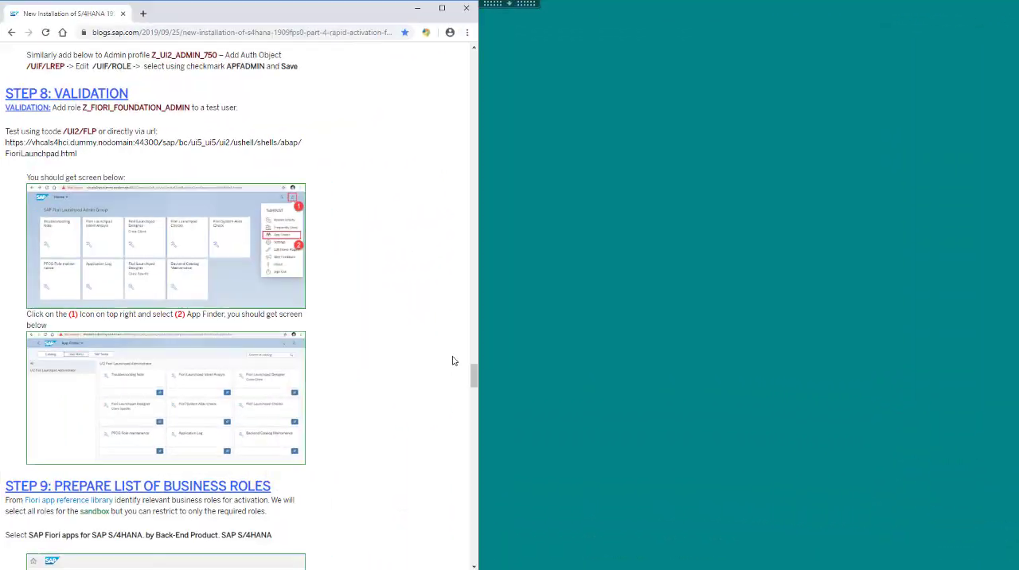
Following Step 8 of the blog, open user S4HINST for changing in user maintenance.
{"action": "scroll", "coordinate": [475, 371], "scroll_direction": "down", "scroll_amount": 1}
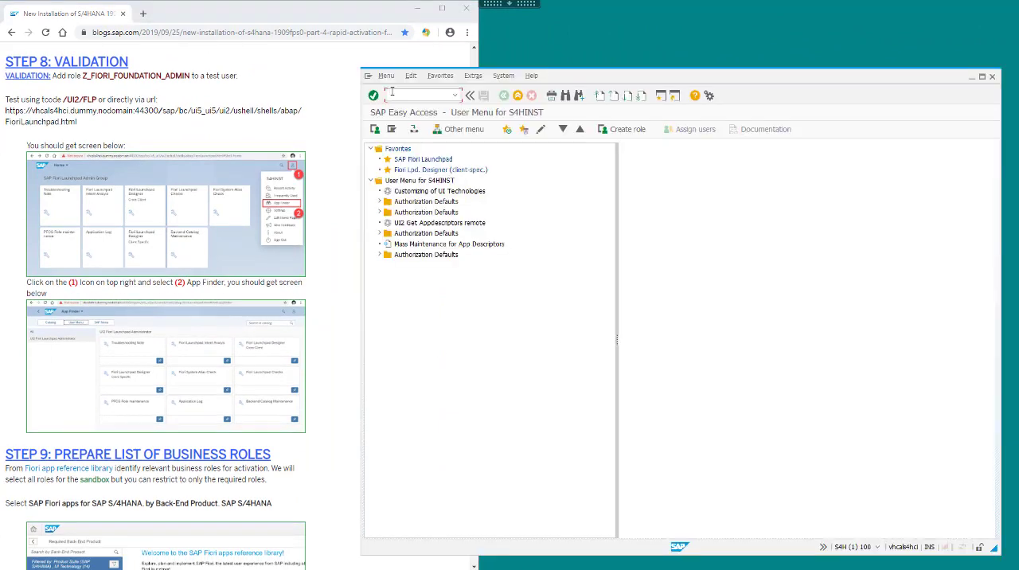
{"action": "key", "text": "Return"}
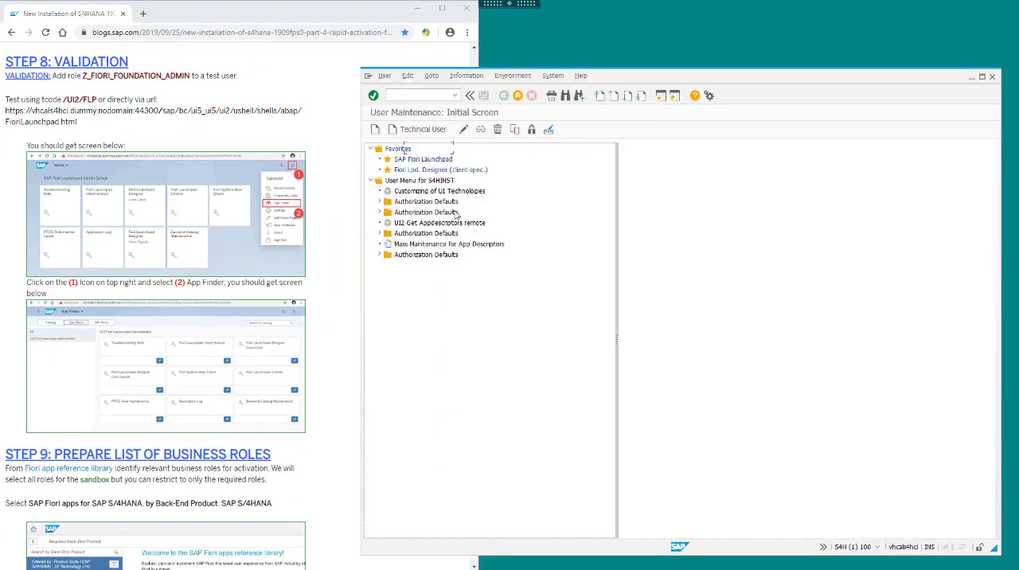
{"action": "type", "text": "S4HINST"}
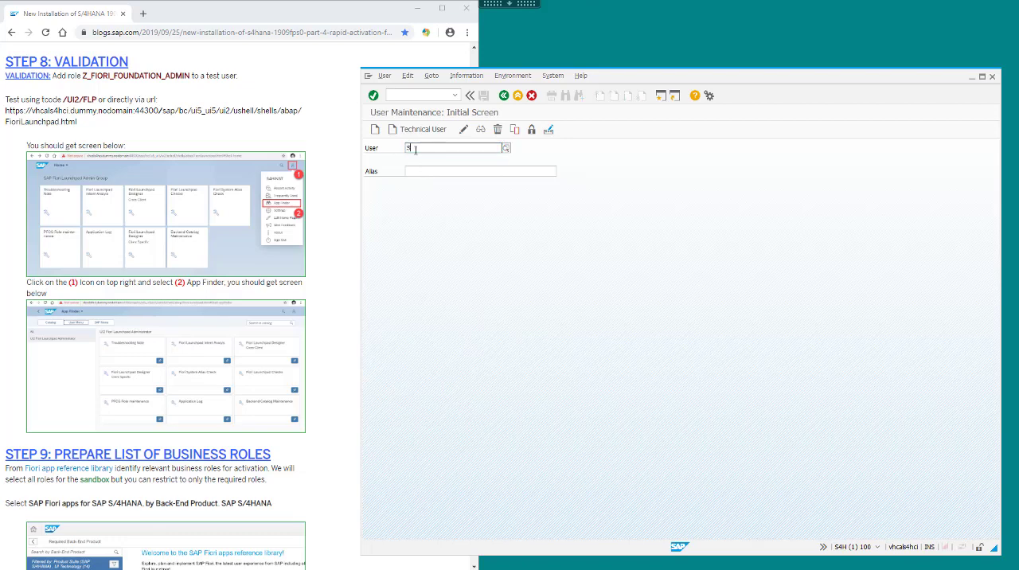
{"action": "left_click", "coordinate": [462, 133]}
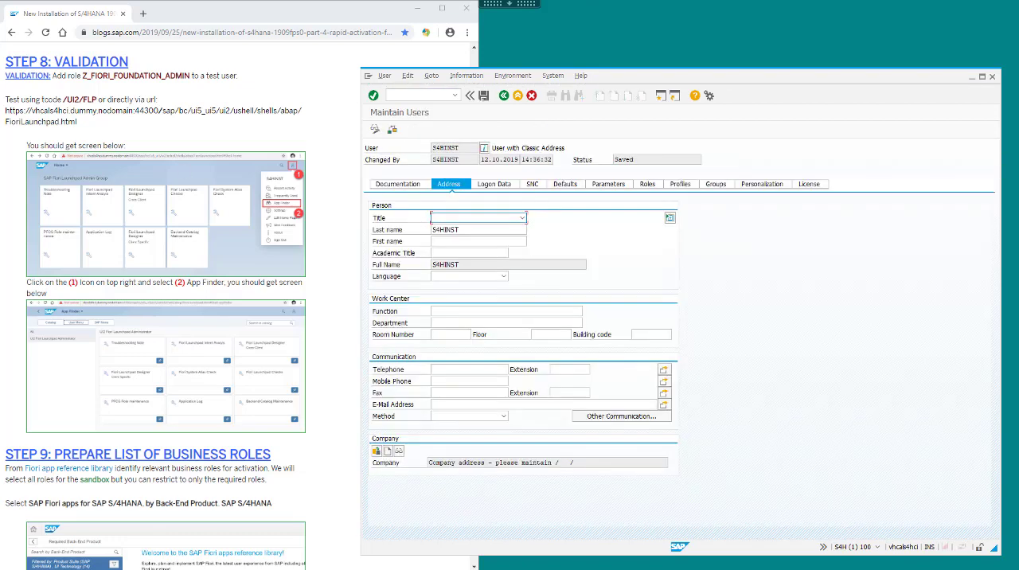
Assign roles Z_FIORI_FOUNDATION_USER and Z_FIORI_FOUNDATION_ADMIN to user S4HINST, save, and reopen the user's role assignments.
{"action": "left_click", "coordinate": [437, 276]}
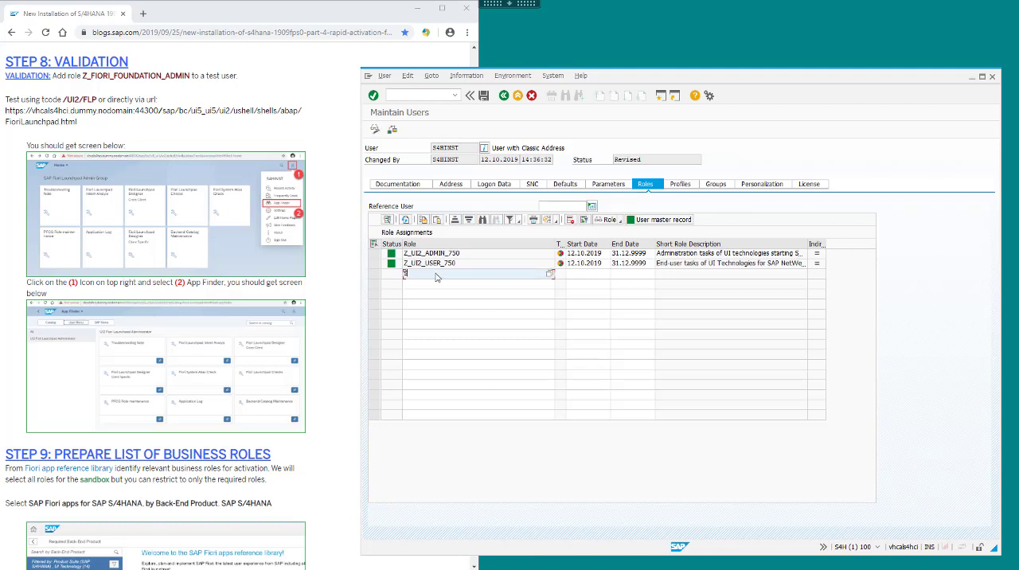
{"action": "type", "text": "Z"}
{"action": "left_click", "coordinate": [443, 283]}
{"action": "left_click", "coordinate": [422, 287]}
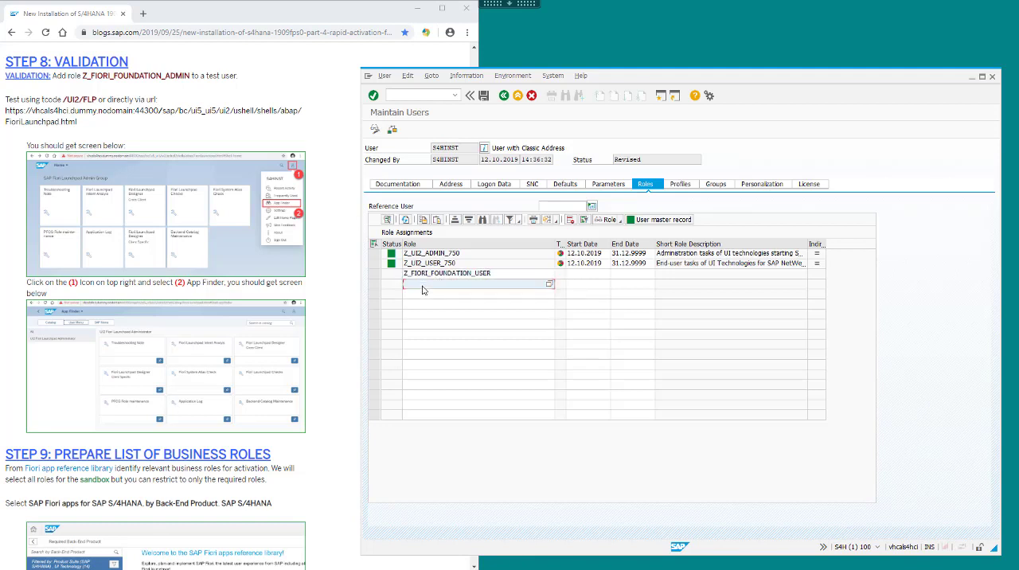
{"action": "type", "text": "Z_"}
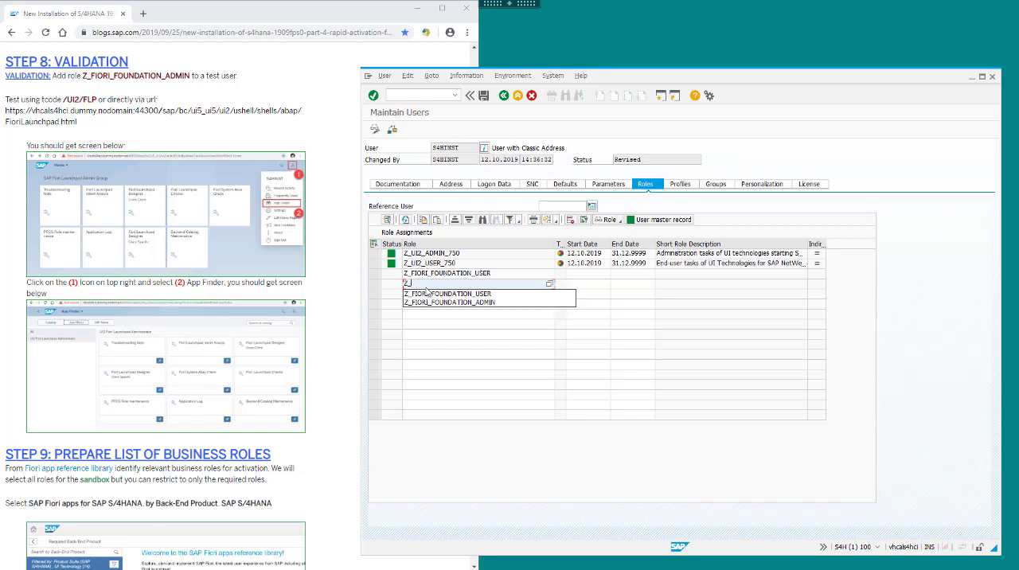
{"action": "left_click", "coordinate": [451, 303]}
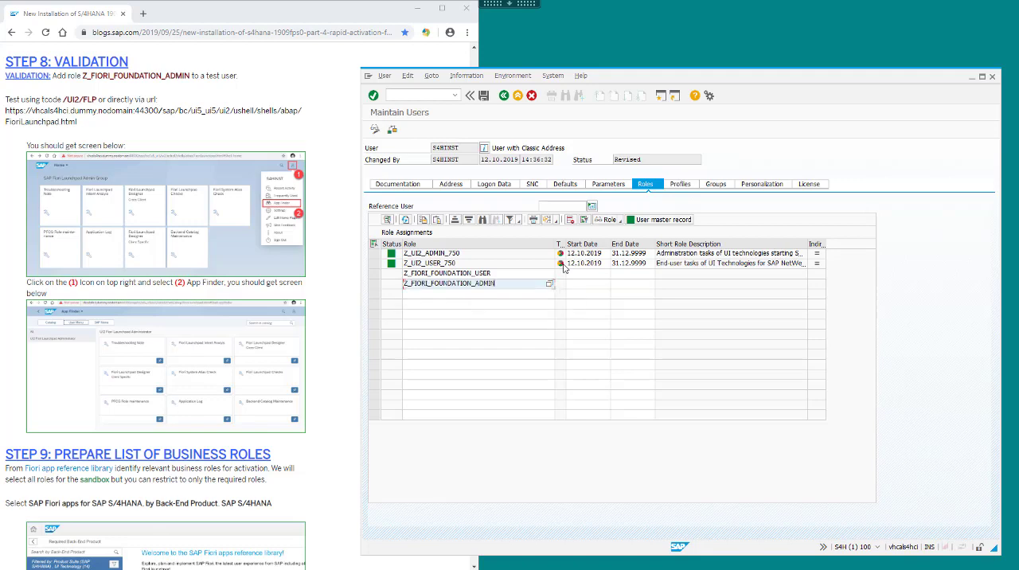
{"action": "left_click", "coordinate": [484, 96]}
{"action": "left_click", "coordinate": [464, 129]}
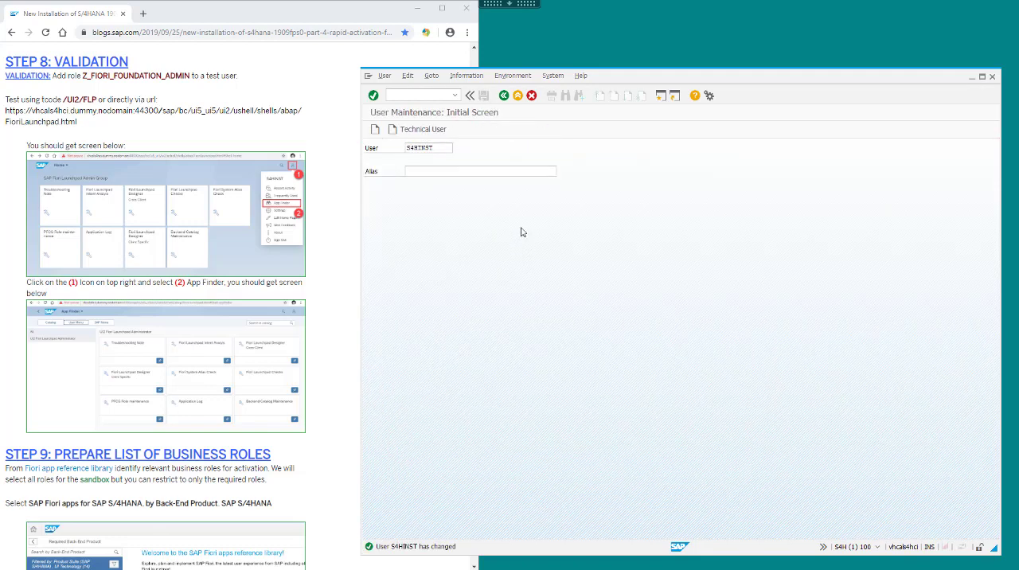
{"action": "left_click", "coordinate": [651, 185]}
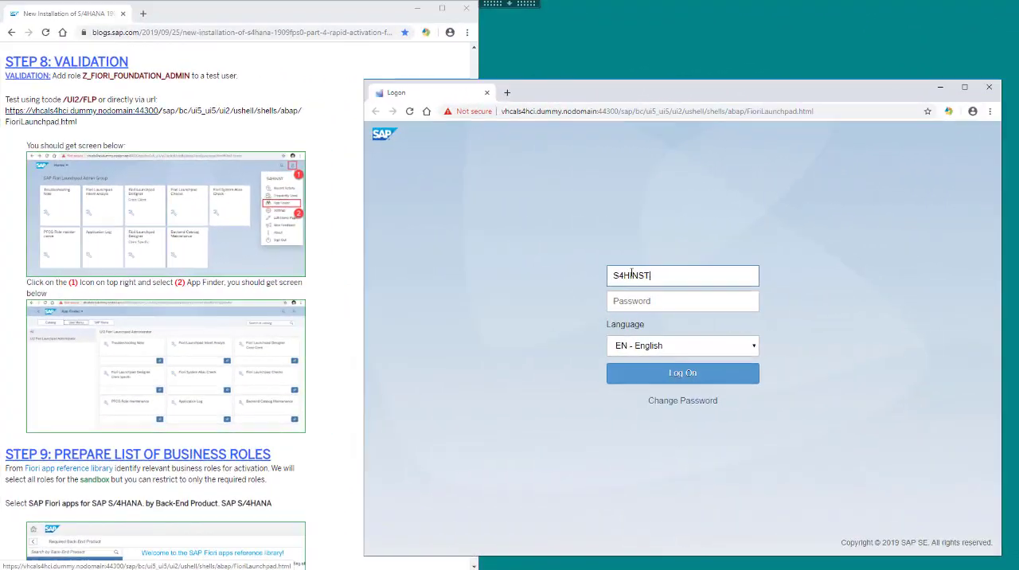
Log on to the Fiori launchpad from the blog's URL as S4HINST with the account password and review the App Finder catalog.
{"action": "key", "text": "Tab"}
{"action": "key", "text": "Return"}
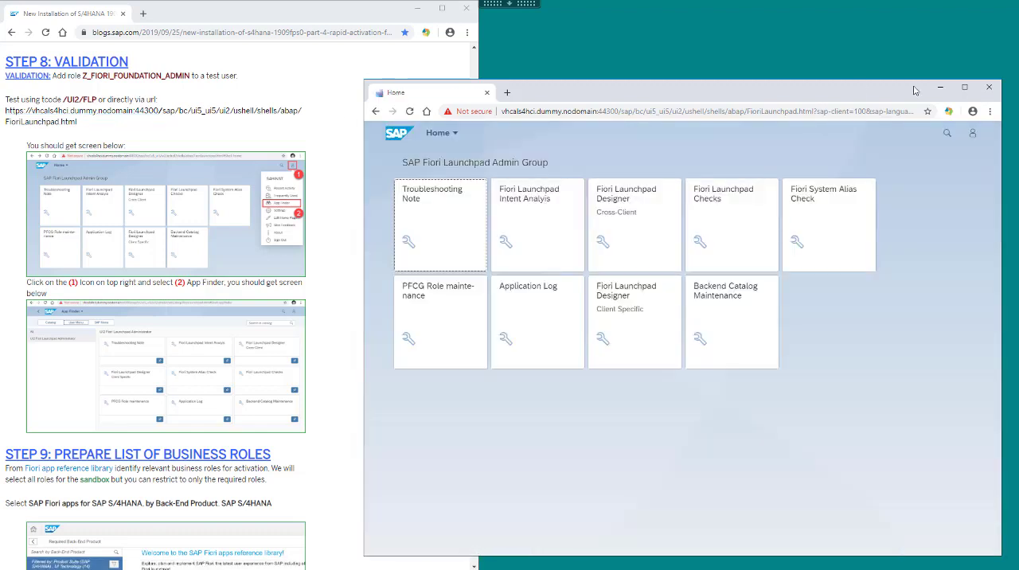
{"action": "left_click", "coordinate": [975, 137]}
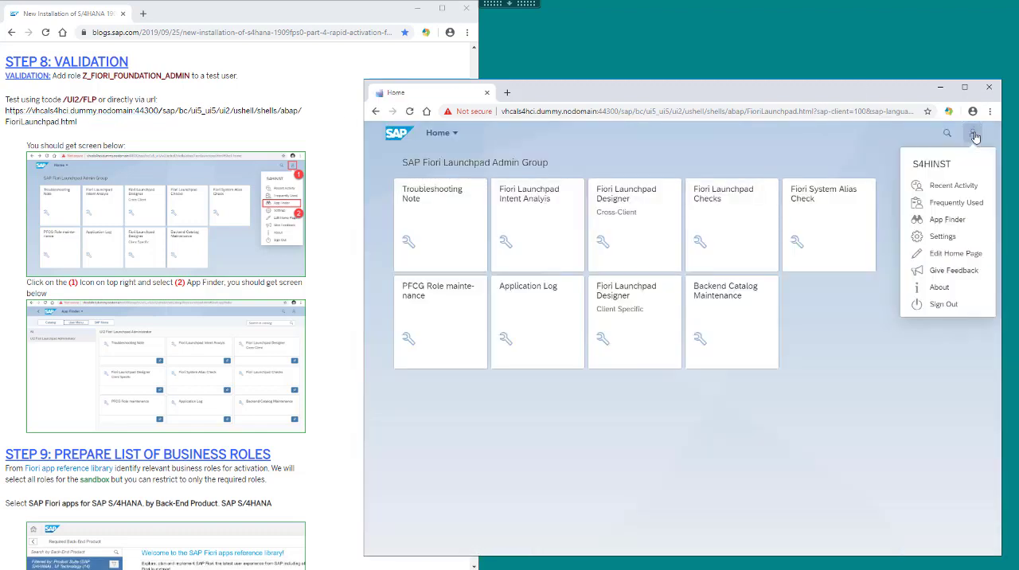
{"action": "left_click", "coordinate": [948, 224]}
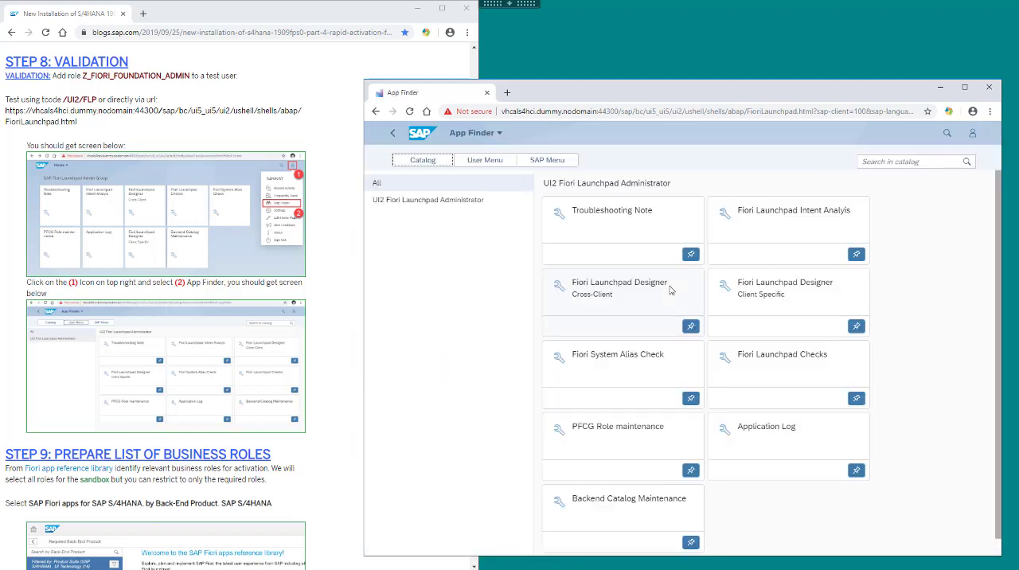
{"action": "scroll", "coordinate": [741, 323], "scroll_direction": "down", "scroll_amount": 1}
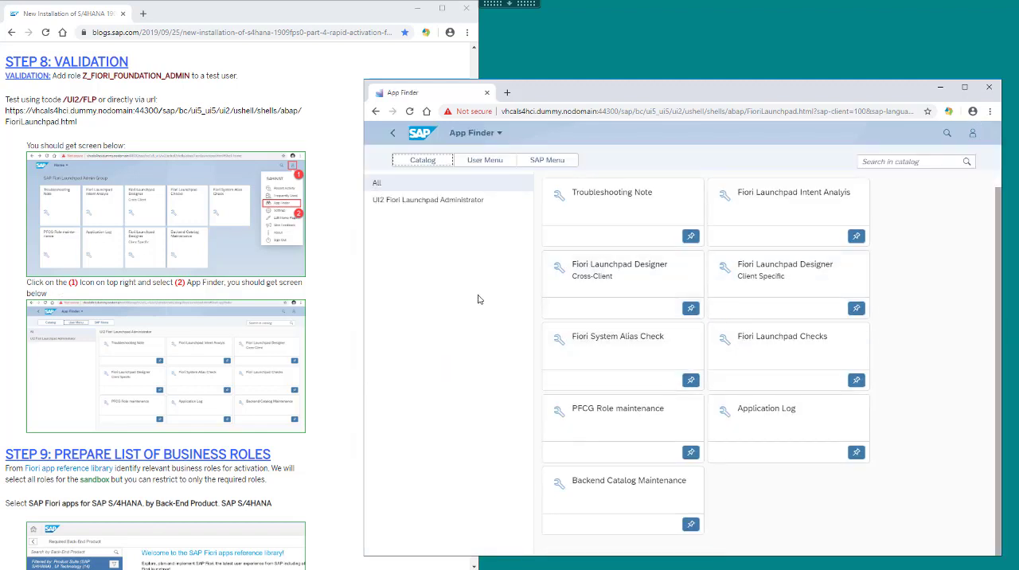
Go on to Step 9 of the blog and open its linked Fiori apps reference library in a separate browser window.
{"action": "left_click", "coordinate": [332, 366]}
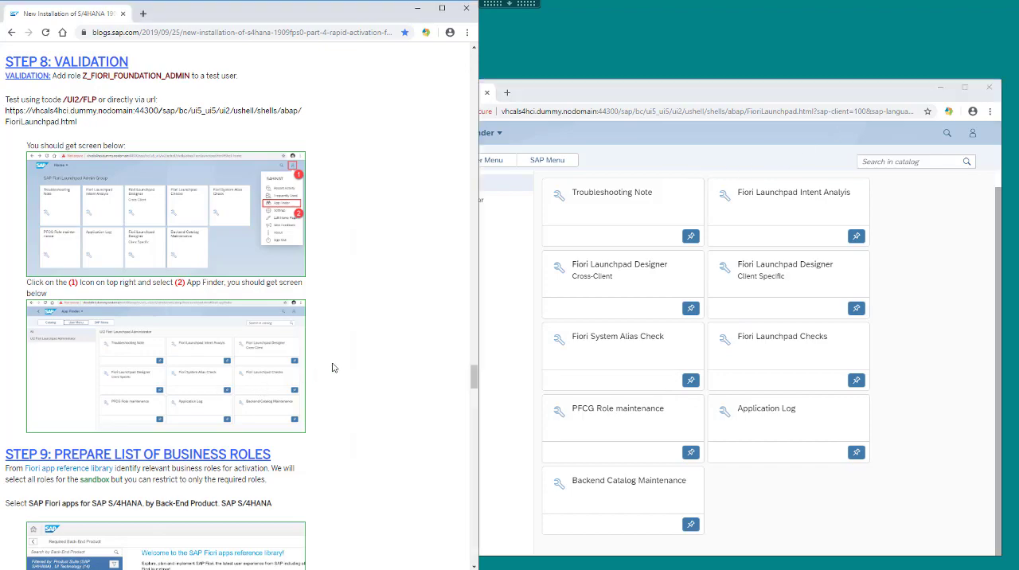
{"action": "scroll", "coordinate": [332, 367], "scroll_direction": "down", "scroll_amount": 3}
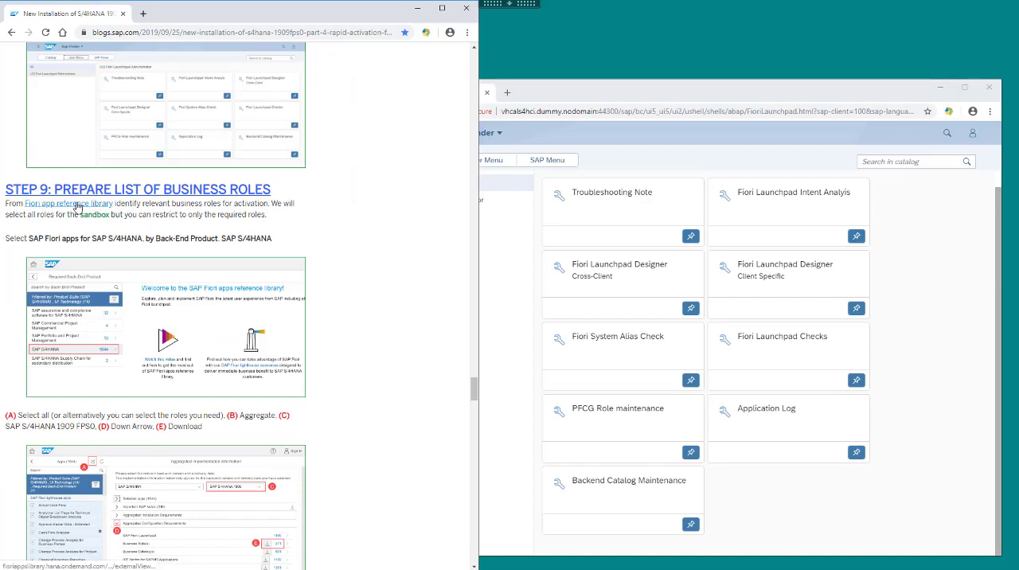
{"action": "right_click", "coordinate": [77, 207]}
{"action": "left_click", "coordinate": [119, 225]}
List the SAP Fiori apps for SAP S/4HANA by back-end product and choose SAP S/4HANA.
{"action": "left_click_drag", "start_coordinate": [29, 237], "coordinate": [144, 238]}
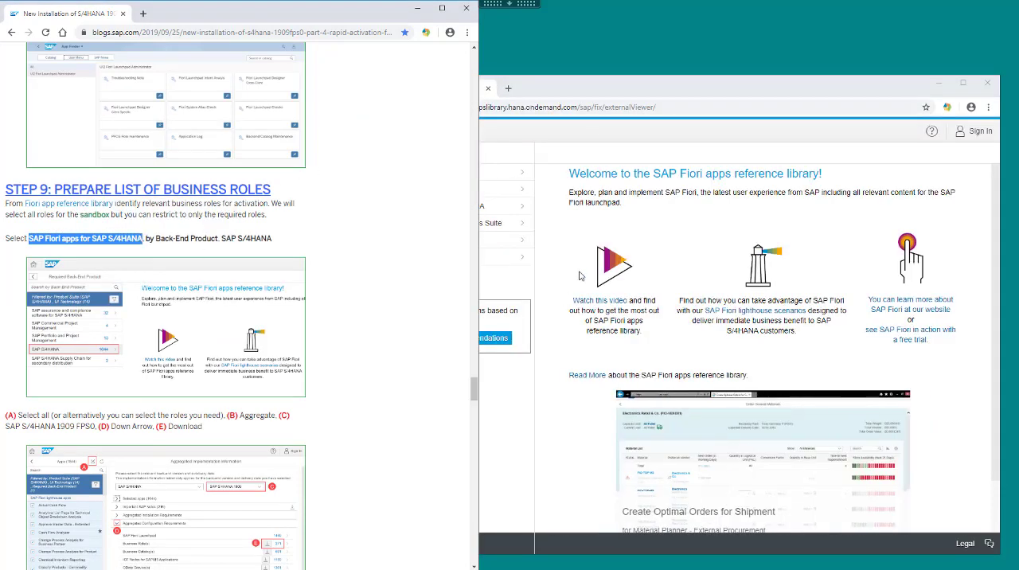
{"action": "left_click", "coordinate": [434, 209]}
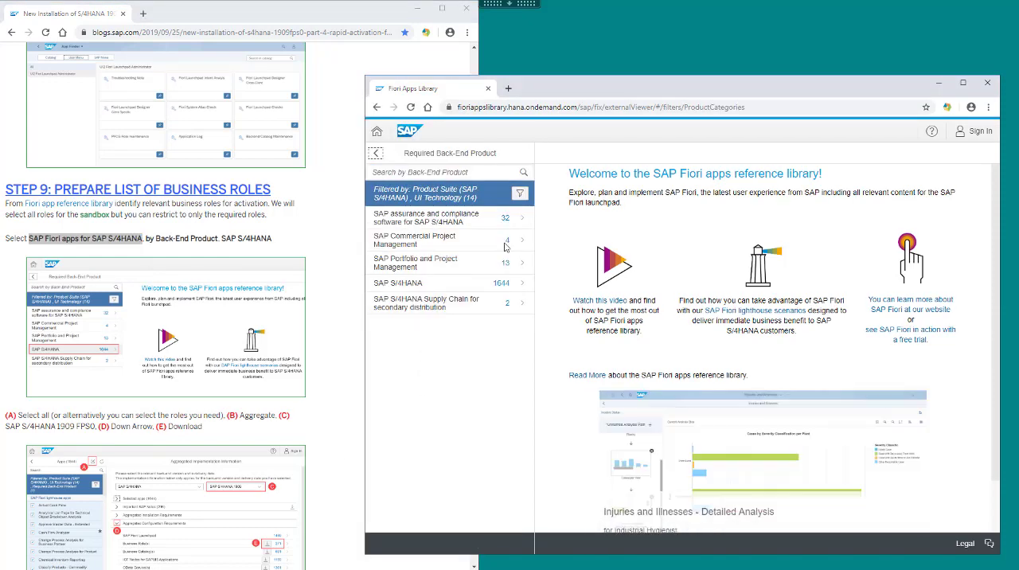
{"action": "left_click", "coordinate": [443, 285]}
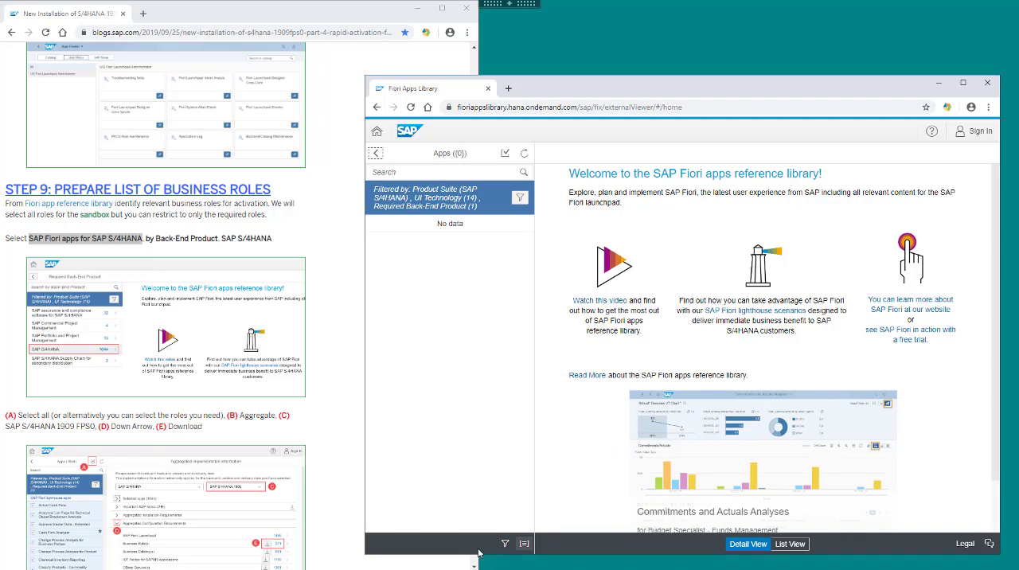
Select all listed apps, aggregate their implementation information for SAP S/4HANA 1909, and expand the Aggregated Configuration Requirements.
{"action": "left_click", "coordinate": [504, 157]}
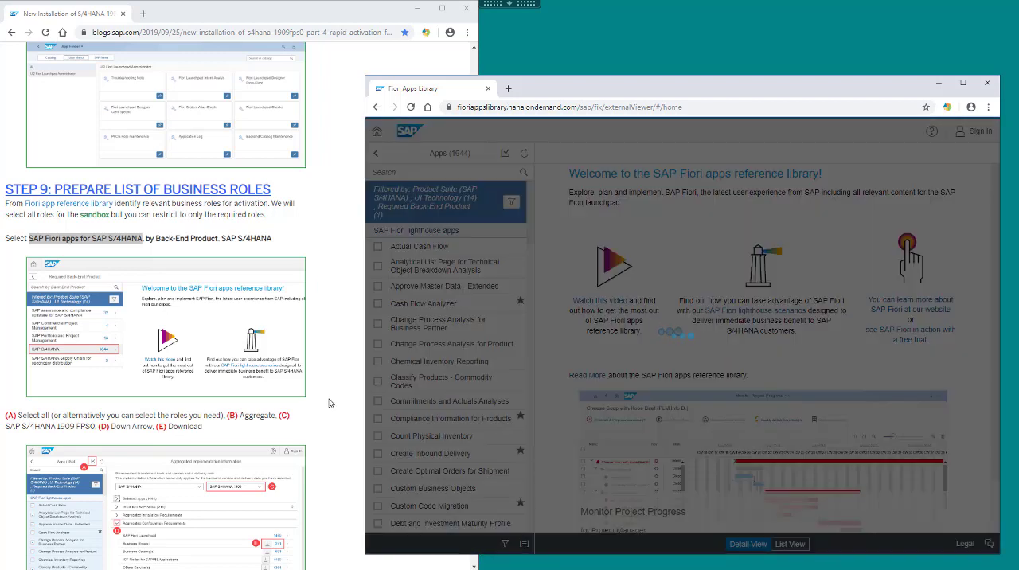
{"action": "scroll", "coordinate": [329, 404], "scroll_direction": "down", "scroll_amount": 3}
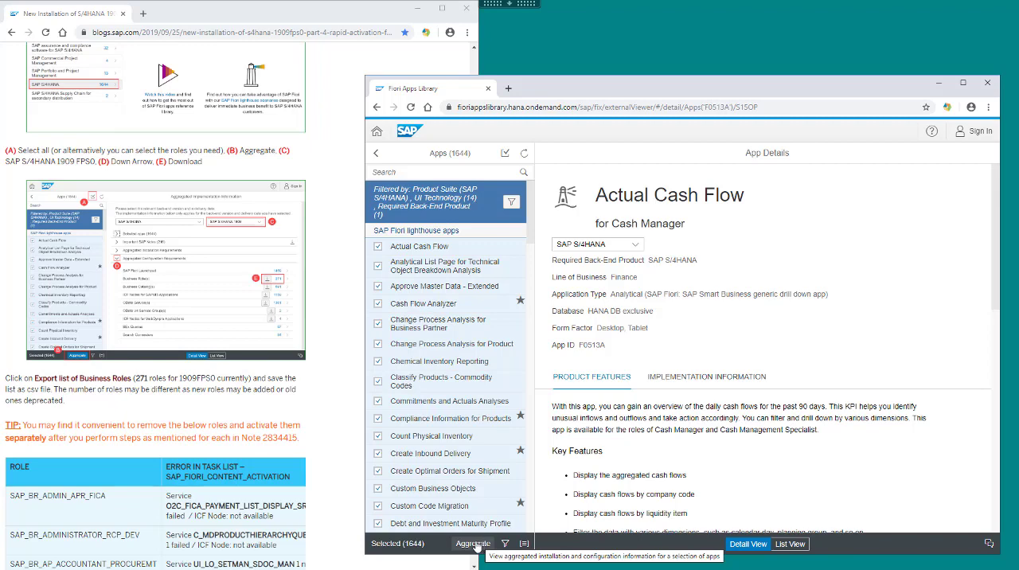
{"action": "left_click", "coordinate": [473, 543]}
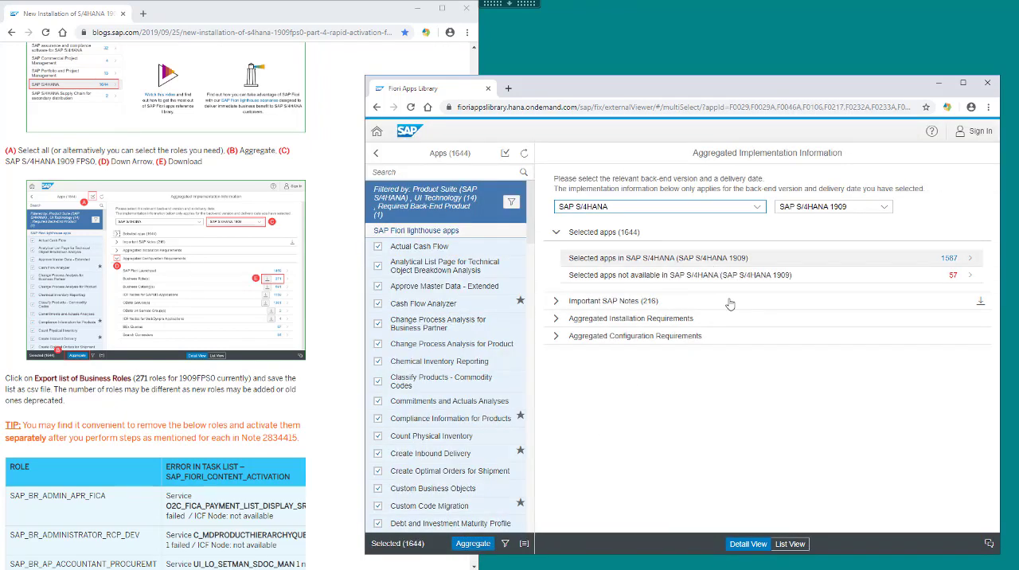
{"action": "left_click", "coordinate": [556, 336]}
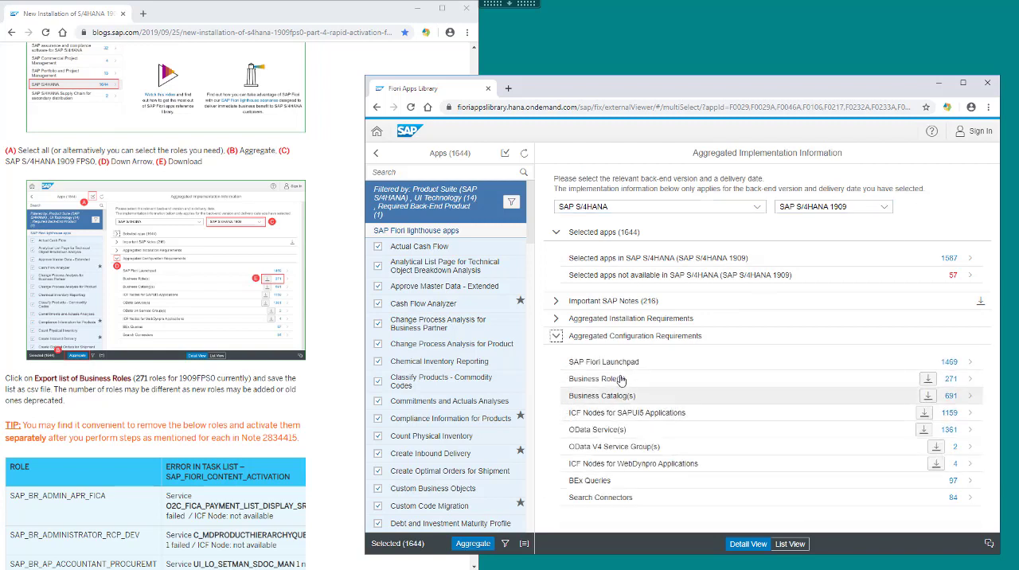
Export the aggregated list of Business Roles as a CSV file and open the downloaded file in Excel.
{"action": "left_click", "coordinate": [927, 379]}
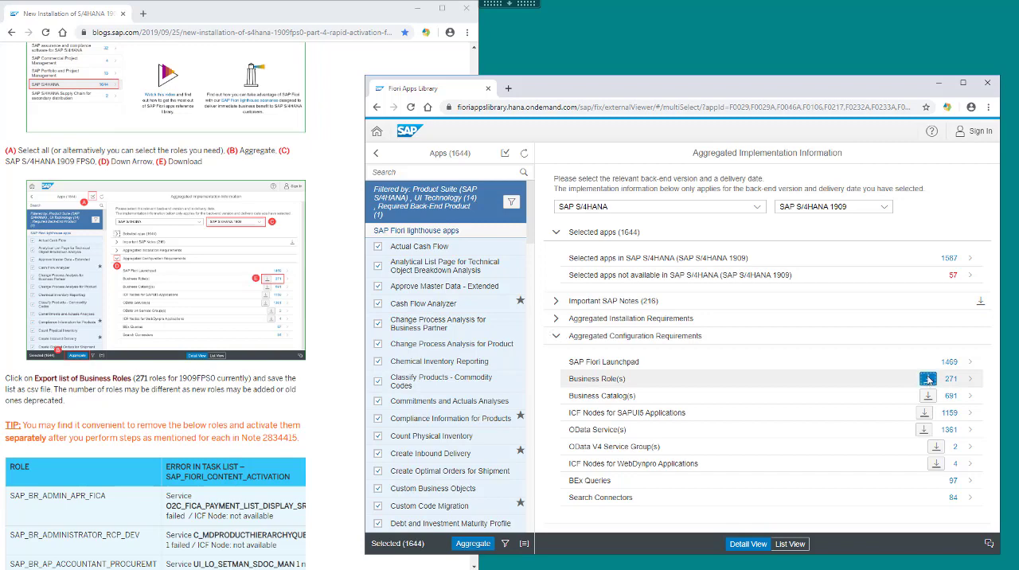
{"action": "left_click", "coordinate": [517, 382]}
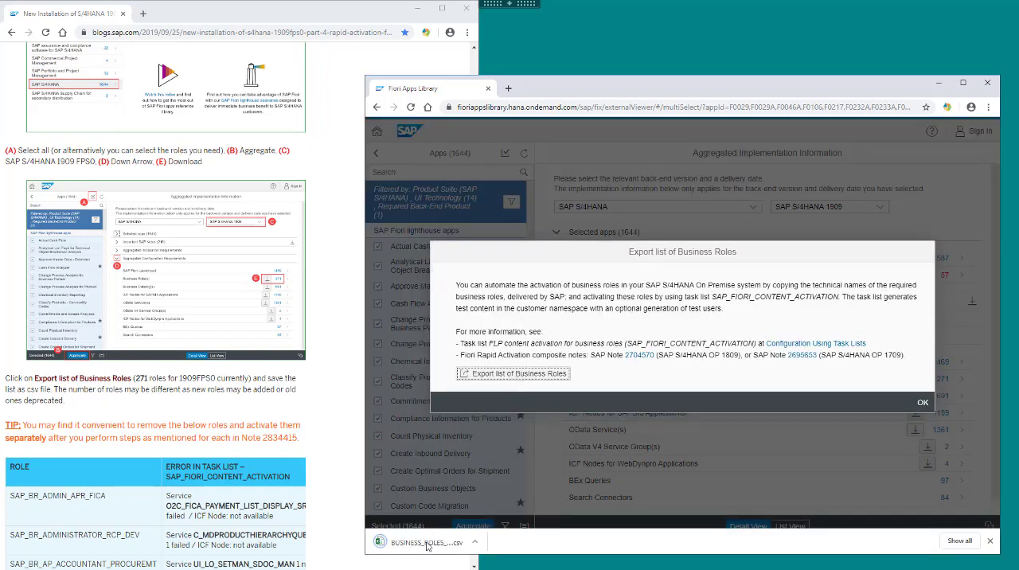
{"action": "left_click", "coordinate": [428, 545]}
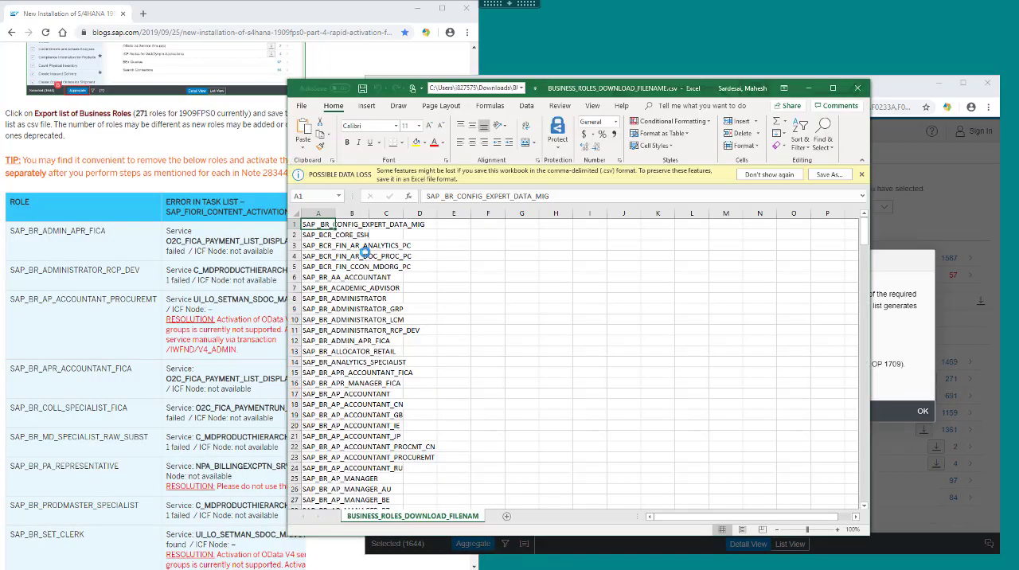
Check the exported role list for the roles the blog says to remove, such as SAP_BR_ADMINISTRATOR_RCP_DEV, and minimize the workbook.
{"action": "left_click", "coordinate": [365, 256]}
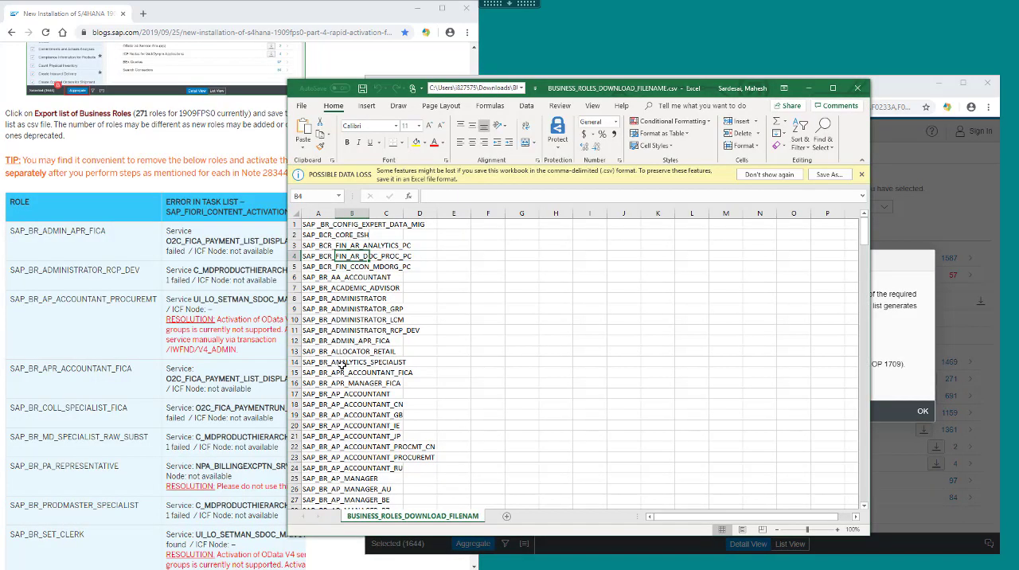
{"action": "left_click", "coordinate": [350, 319]}
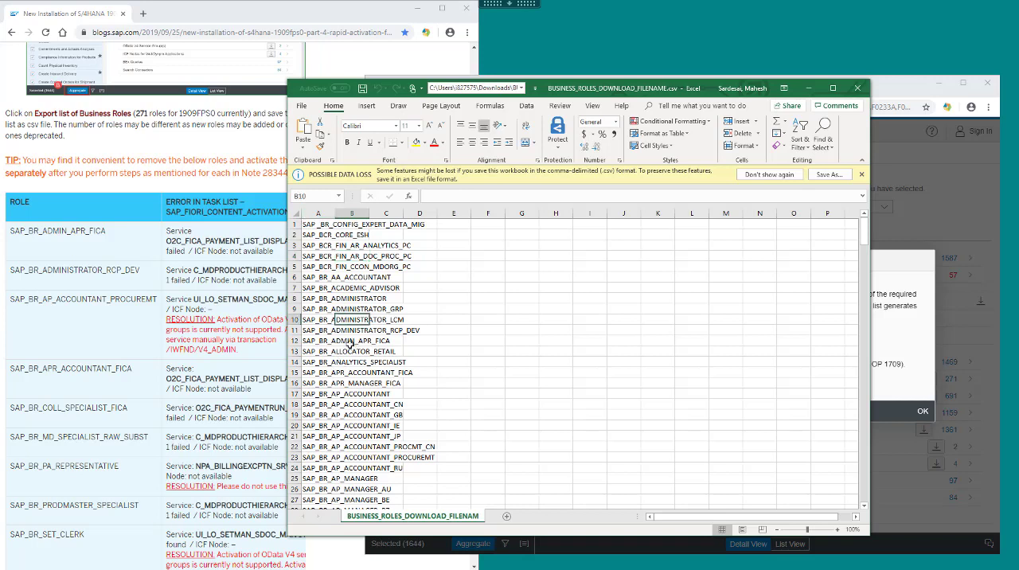
{"action": "left_click", "coordinate": [348, 342]}
{"action": "left_click_drag", "start_coordinate": [308, 341], "coordinate": [402, 341]}
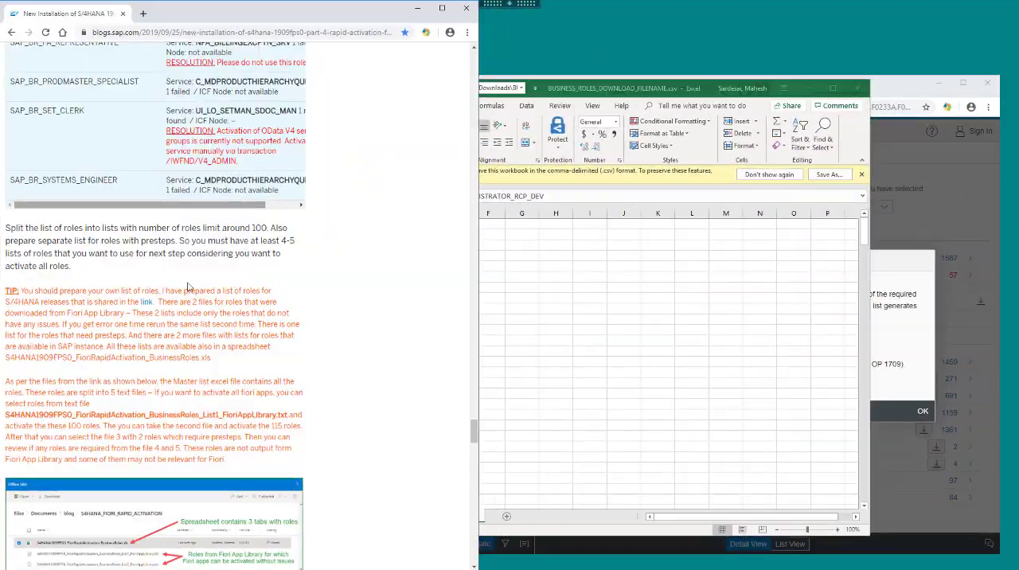
{"action": "left_click", "coordinate": [806, 88]}
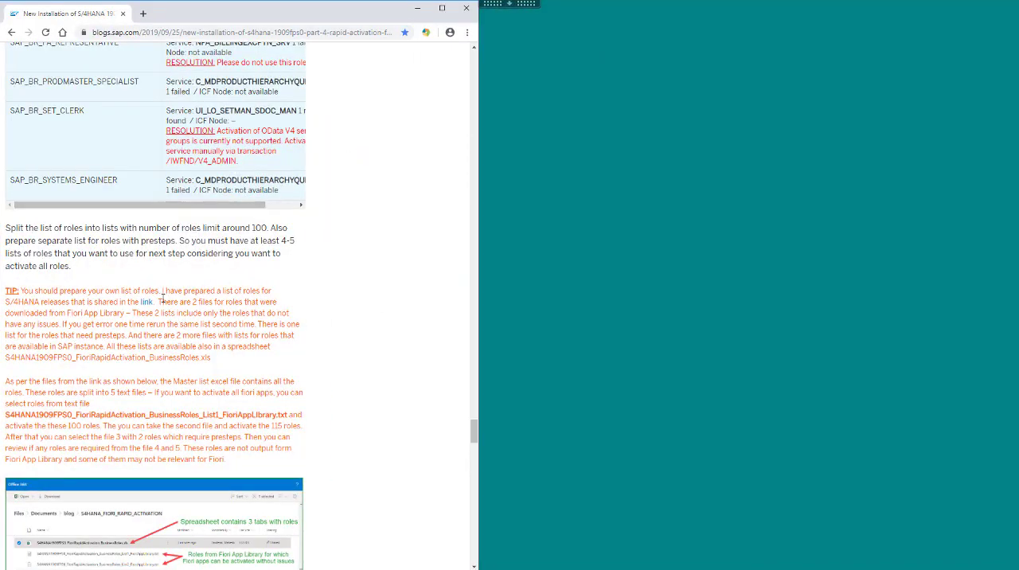
Open the blog's shared role-list link in a new window and open the S4HANA1909FPS0_FioriRapidActivation_BusinessRoles spreadsheet in the browser.
{"action": "right_click", "coordinate": [148, 304]}
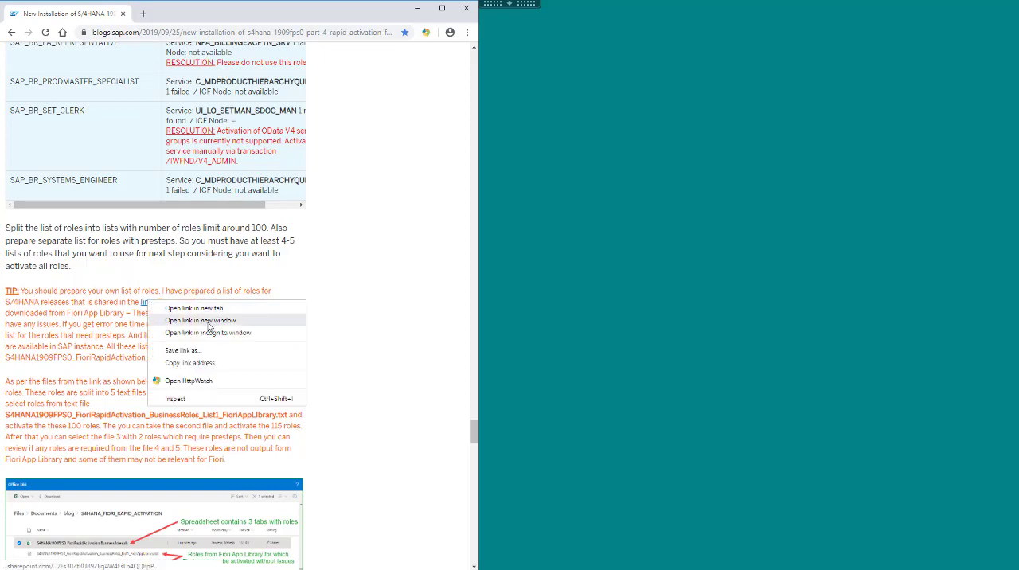
{"action": "left_click", "coordinate": [209, 321]}
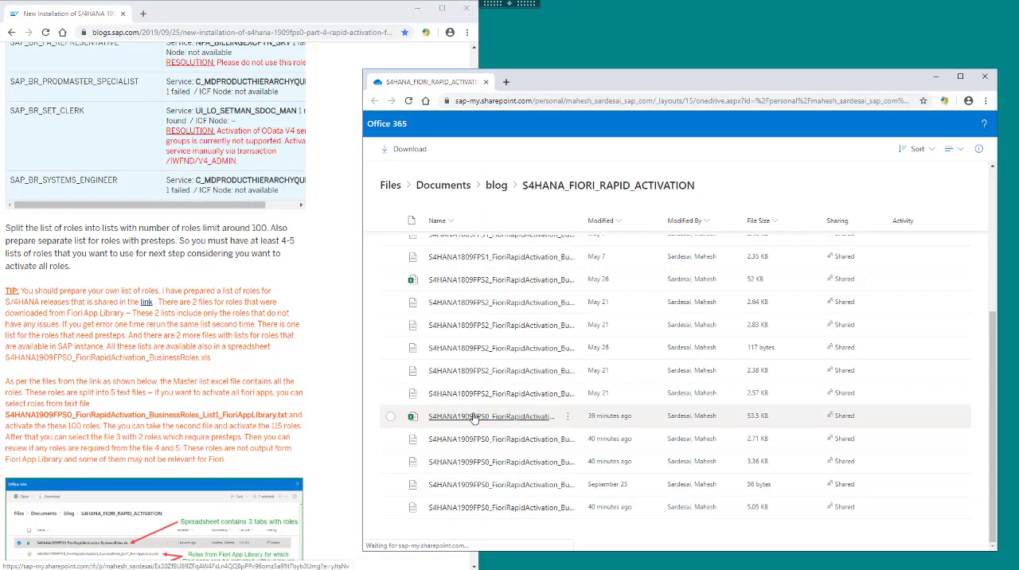
{"action": "right_click", "coordinate": [474, 415]}
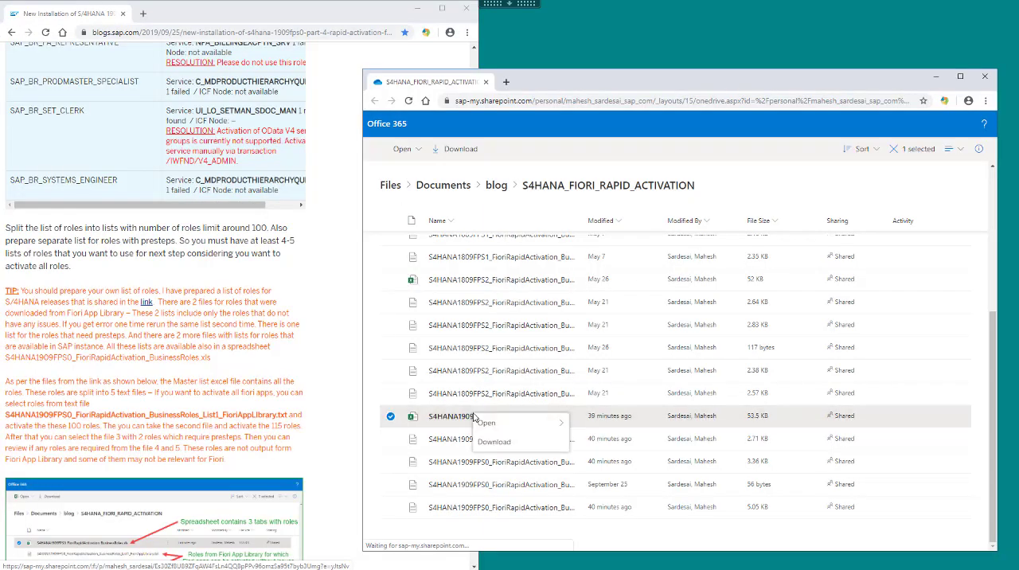
{"action": "mouse_move", "coordinate": [489, 427]}
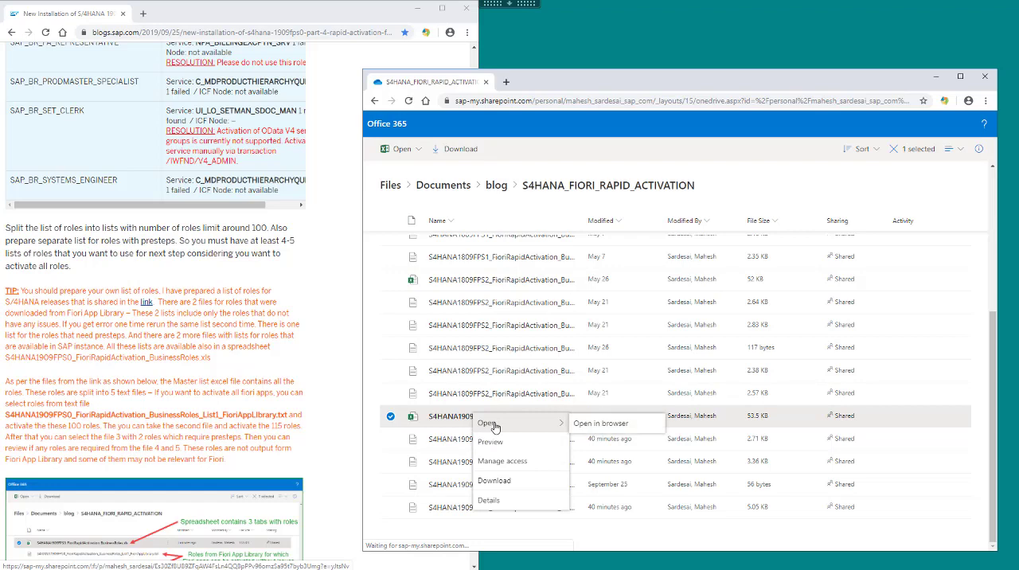
{"action": "left_click", "coordinate": [589, 424]}
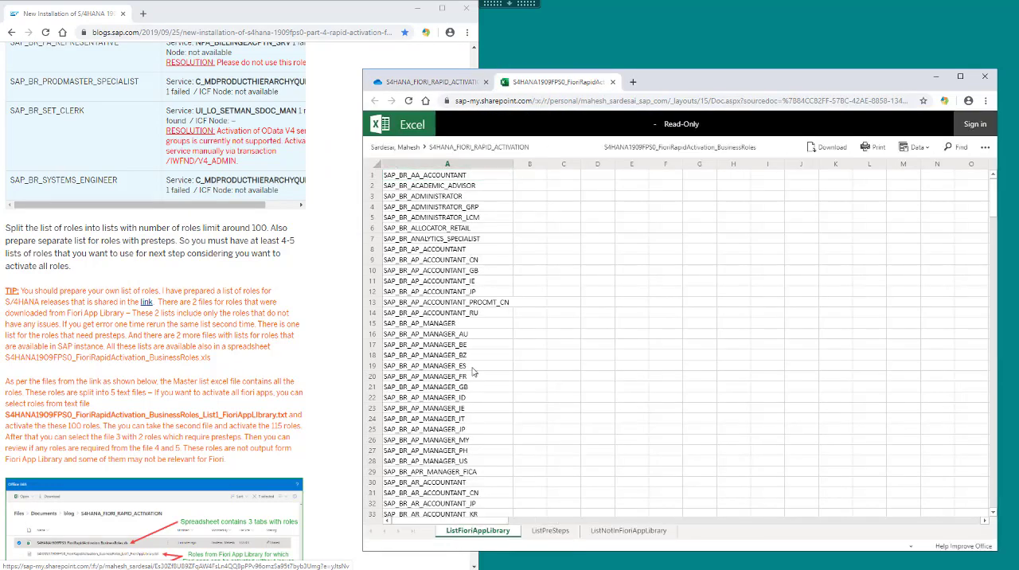
Examine the ListFioriAppLibrary sheet for the rows where list 1 and list 2 end.
{"action": "scroll", "coordinate": [470, 370], "scroll_direction": "down", "scroll_amount": 20}
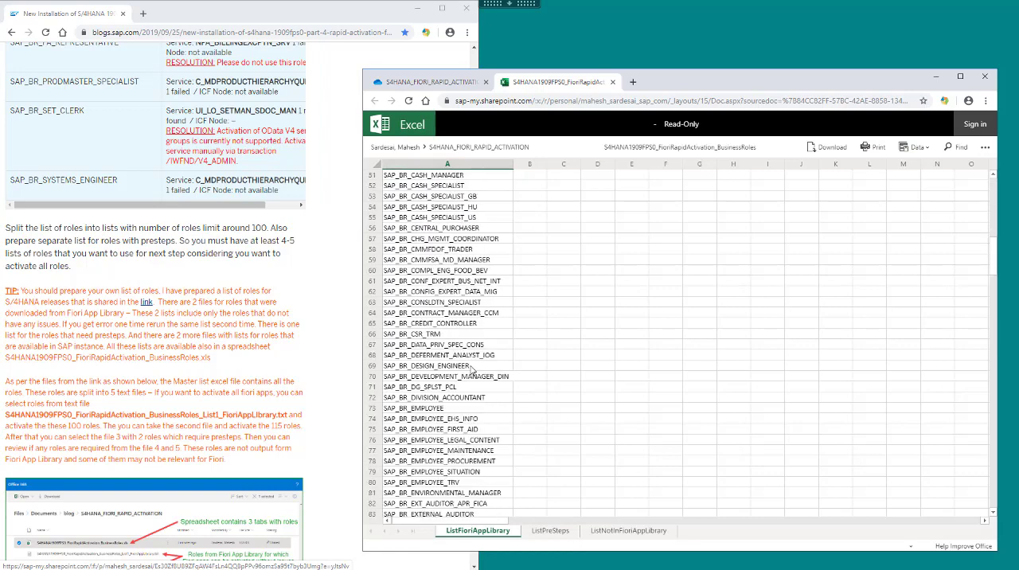
{"action": "scroll", "coordinate": [472, 370], "scroll_direction": "down", "scroll_amount": 17}
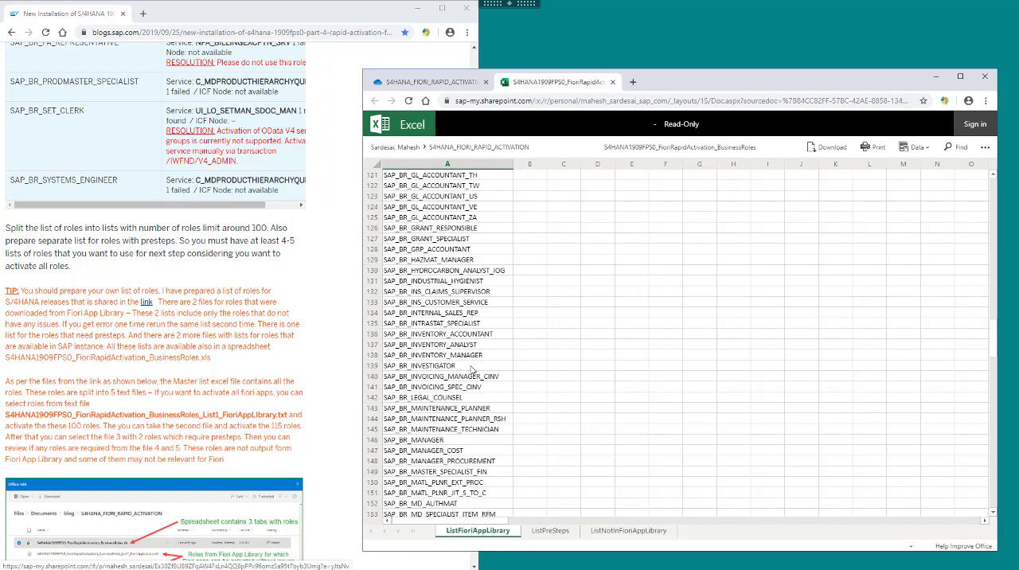
{"action": "scroll", "coordinate": [472, 370], "scroll_direction": "up", "scroll_amount": 7}
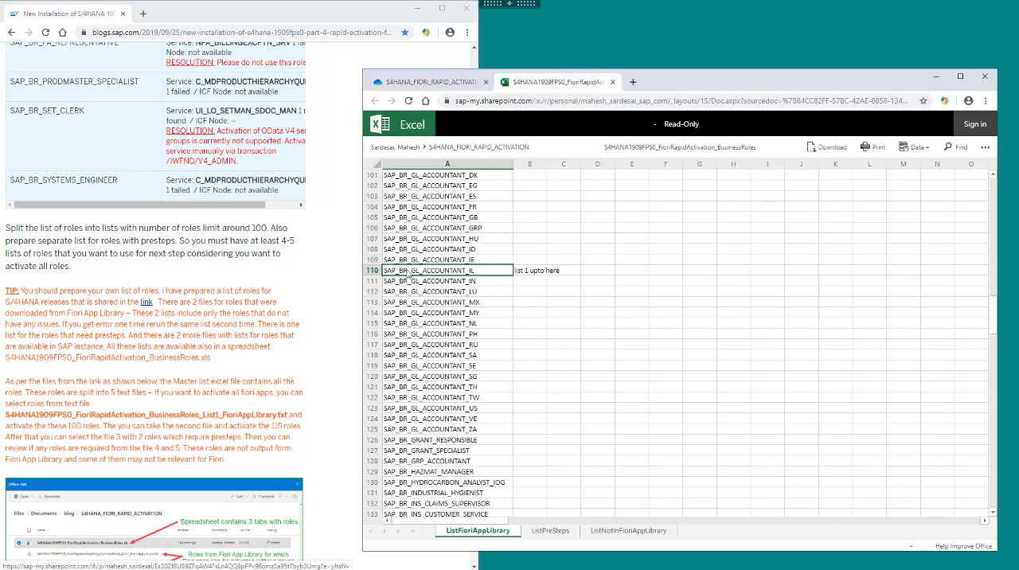
{"action": "scroll", "coordinate": [478, 334], "scroll_direction": "down", "scroll_amount": 20}
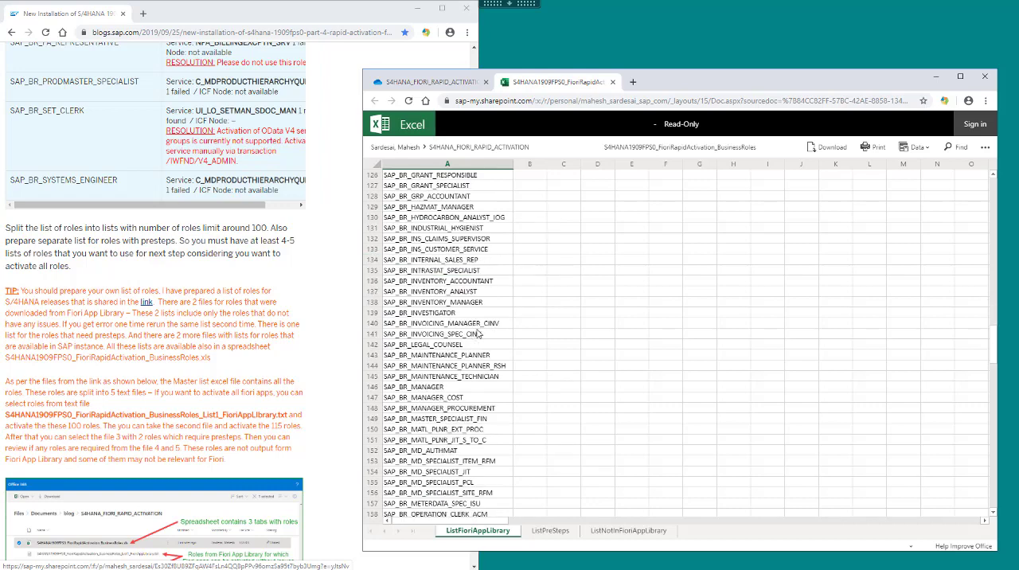
{"action": "scroll", "coordinate": [478, 334], "scroll_direction": "down", "scroll_amount": 20}
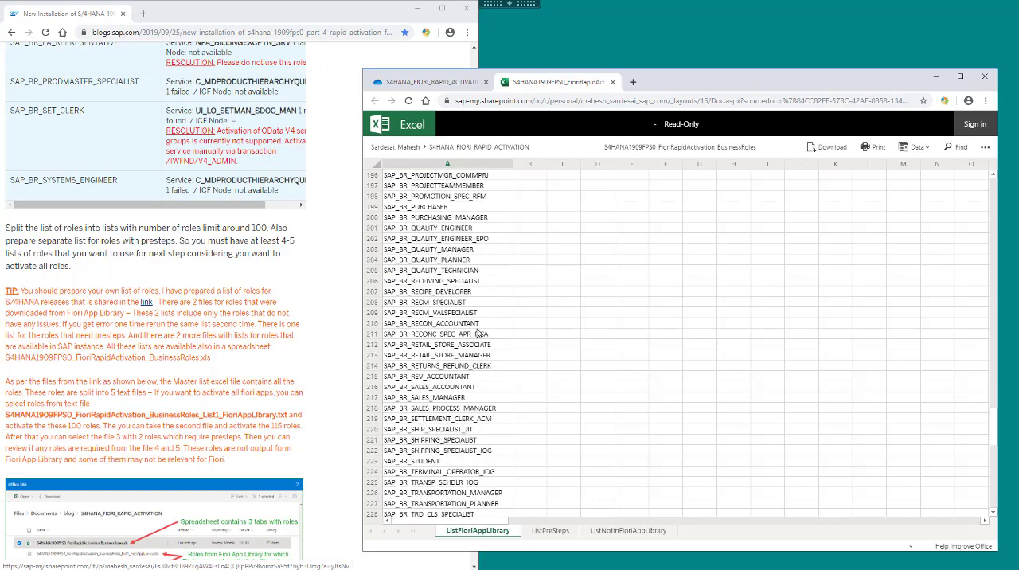
{"action": "scroll", "coordinate": [472, 327], "scroll_direction": "up", "scroll_amount": 5}
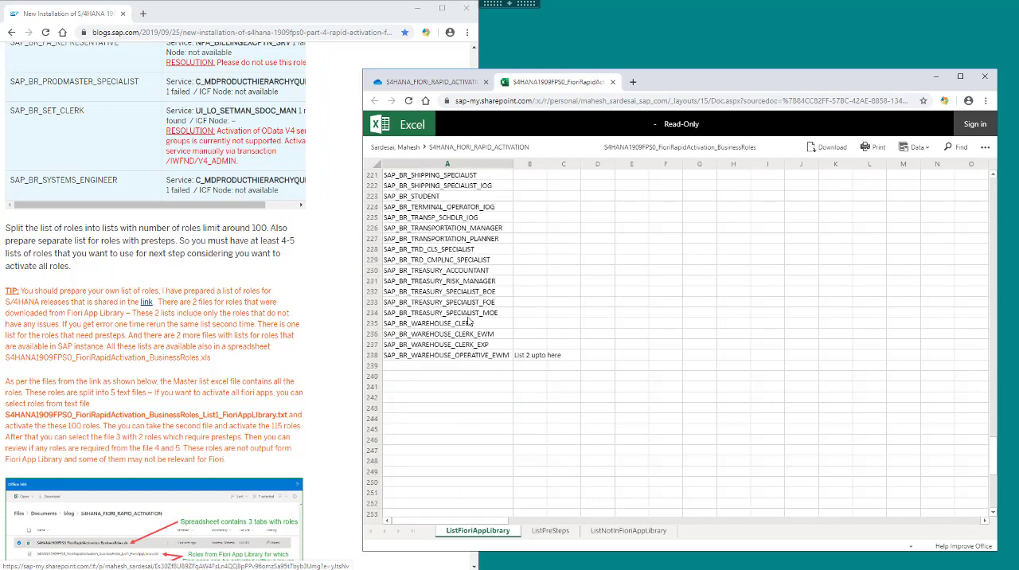
{"action": "left_click", "coordinate": [462, 356]}
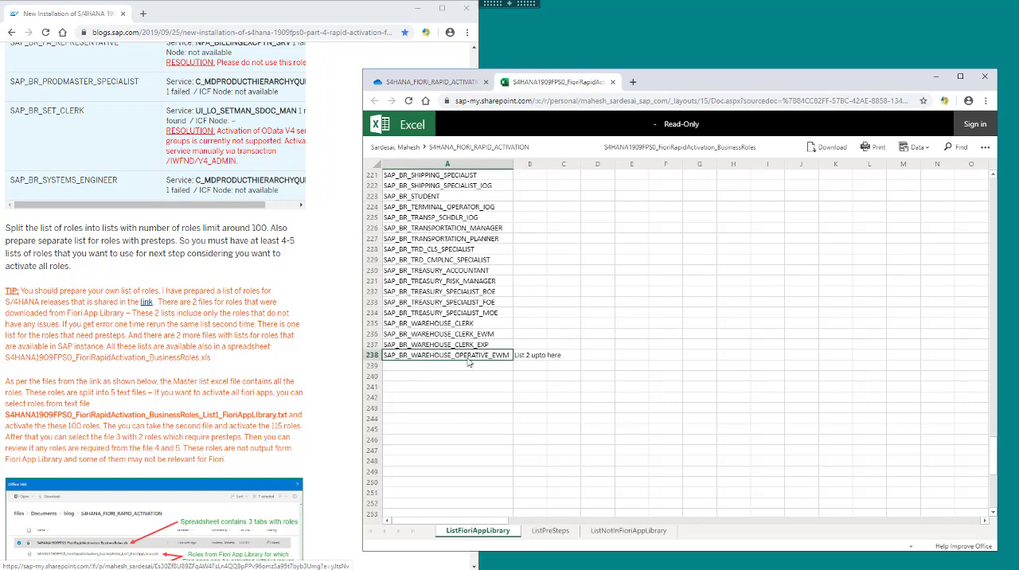
Review the ListPreSteps and ListNotInFioriAppLibrary sheets down to the row where list 4 ends.
{"action": "left_click", "coordinate": [549, 531]}
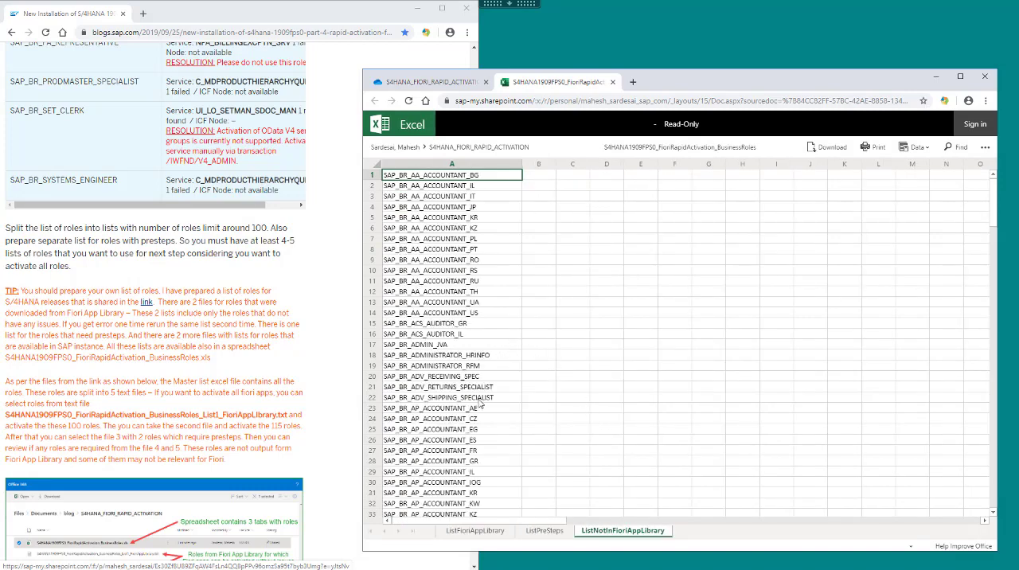
{"action": "scroll", "coordinate": [476, 407], "scroll_direction": "down", "scroll_amount": 20}
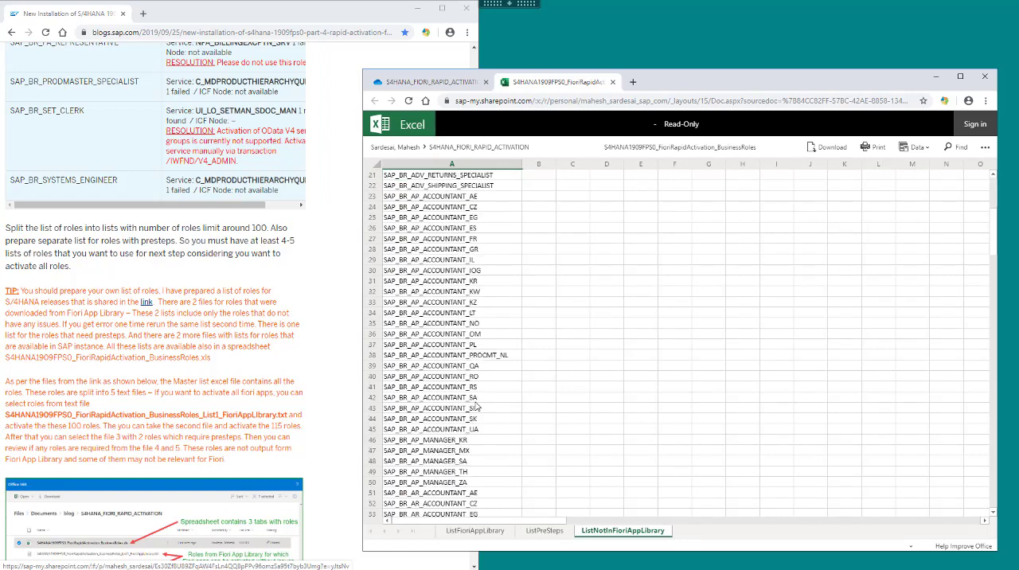
{"action": "scroll", "coordinate": [476, 407], "scroll_direction": "down", "scroll_amount": 20}
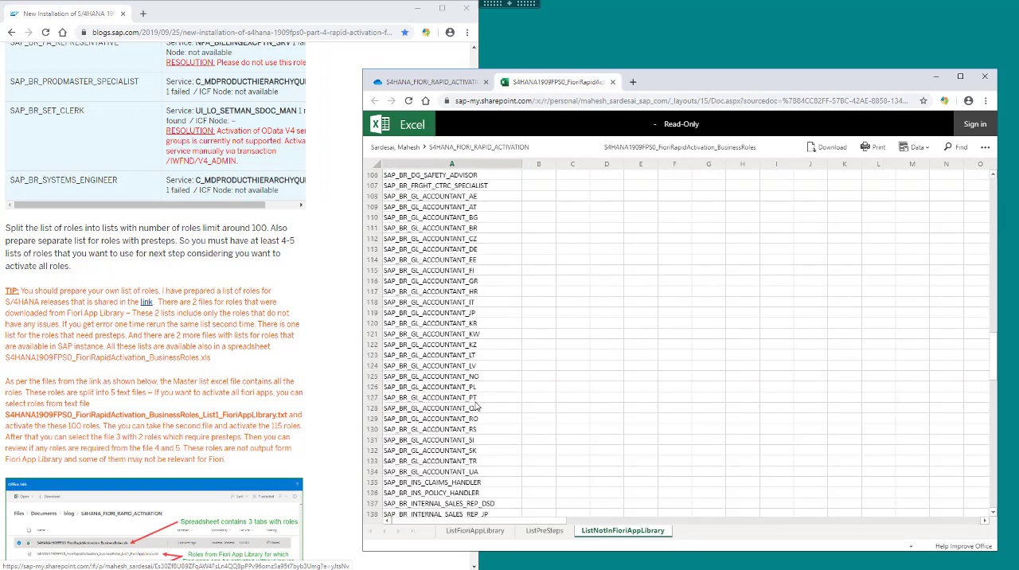
{"action": "scroll", "coordinate": [476, 407], "scroll_direction": "down", "scroll_amount": 7}
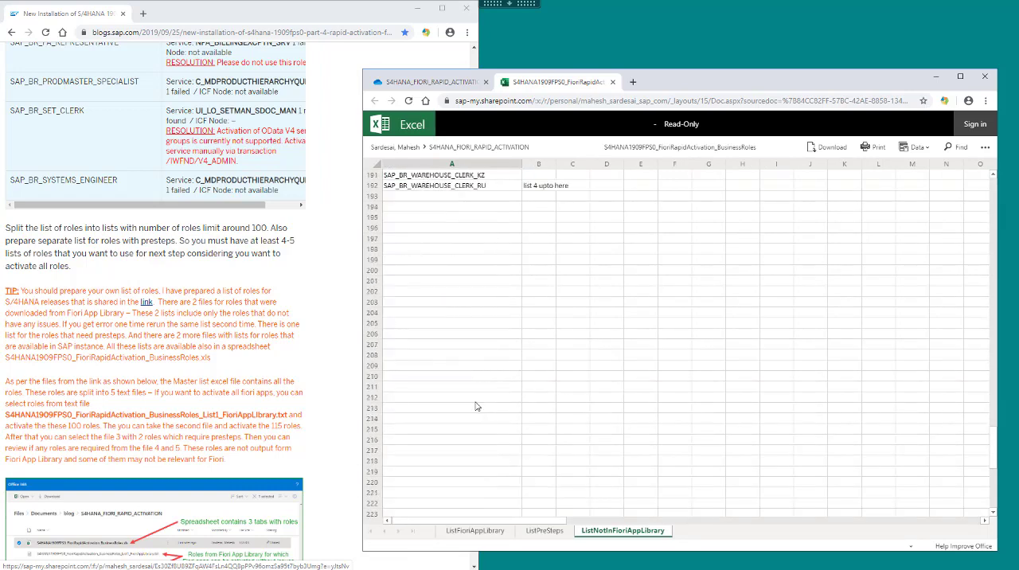
{"action": "scroll", "coordinate": [476, 406], "scroll_direction": "up", "scroll_amount": 3}
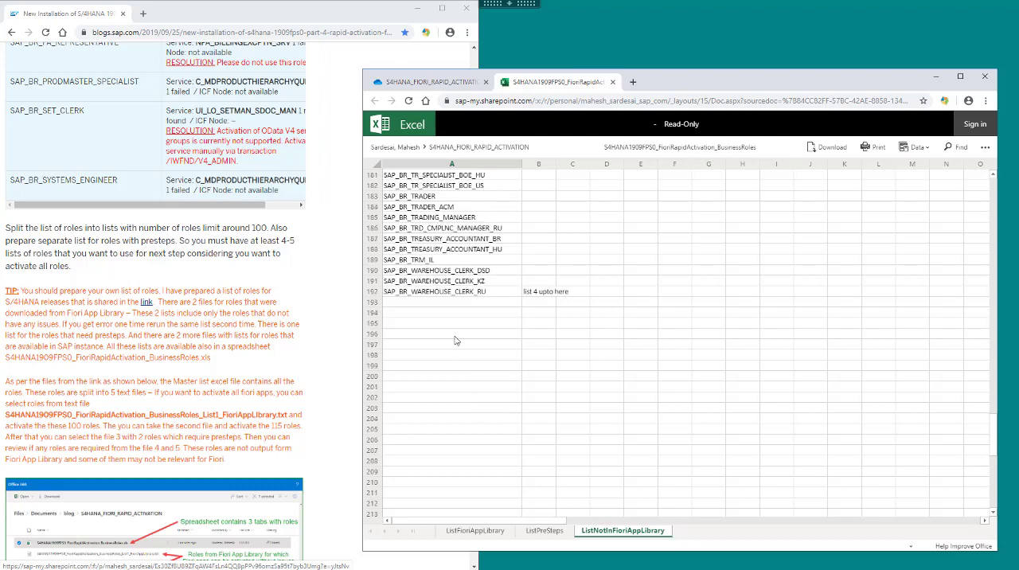
{"action": "left_click", "coordinate": [458, 294]}
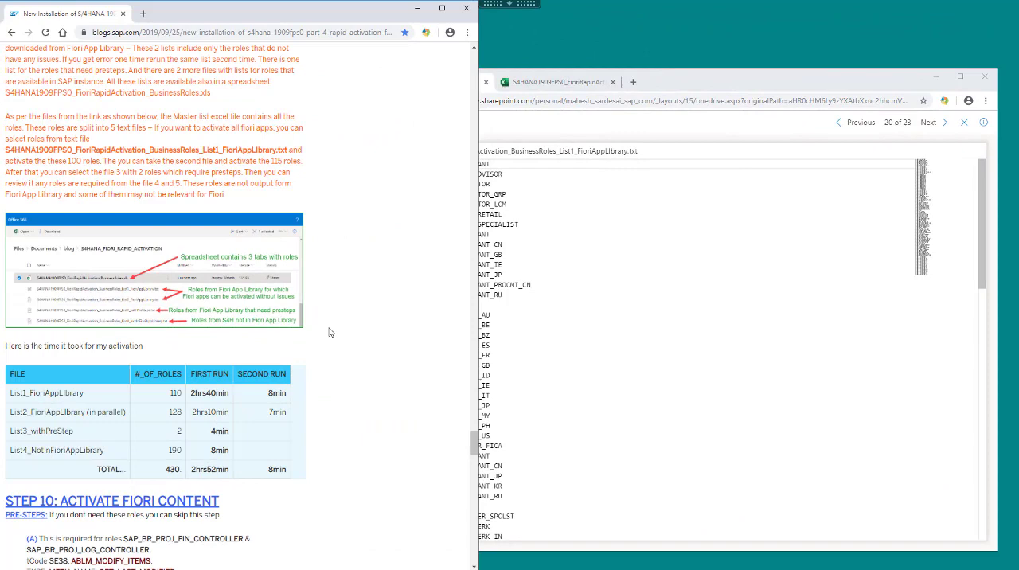
Go on to Step 10 of the blog and, in SAP GUI, start program ABLM_MODIFY_ITEMS from the ABAP Editor (SE38).
{"action": "scroll", "coordinate": [330, 332], "scroll_direction": "down", "scroll_amount": 5}
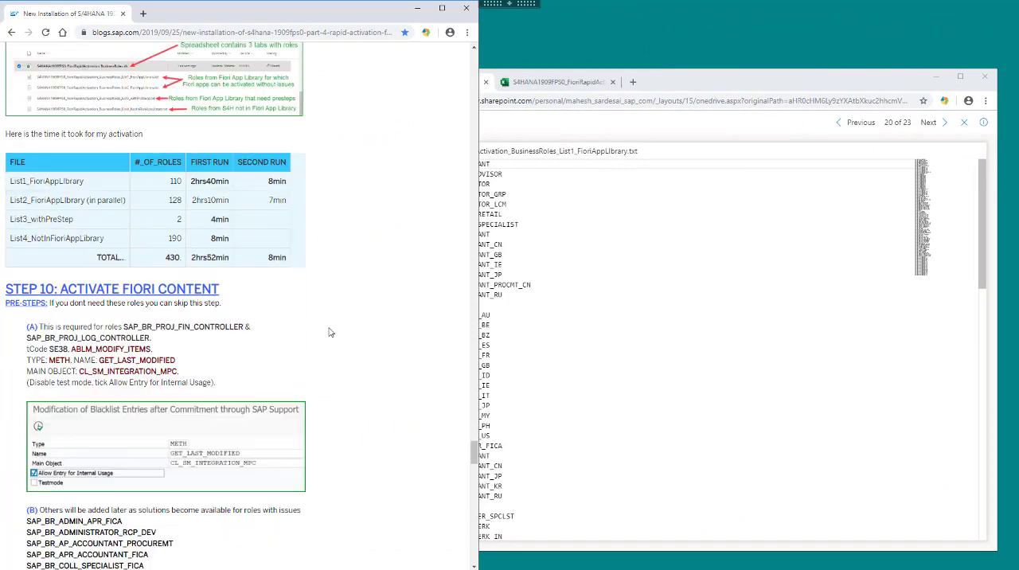
{"action": "scroll", "coordinate": [330, 332], "scroll_direction": "down", "scroll_amount": 1}
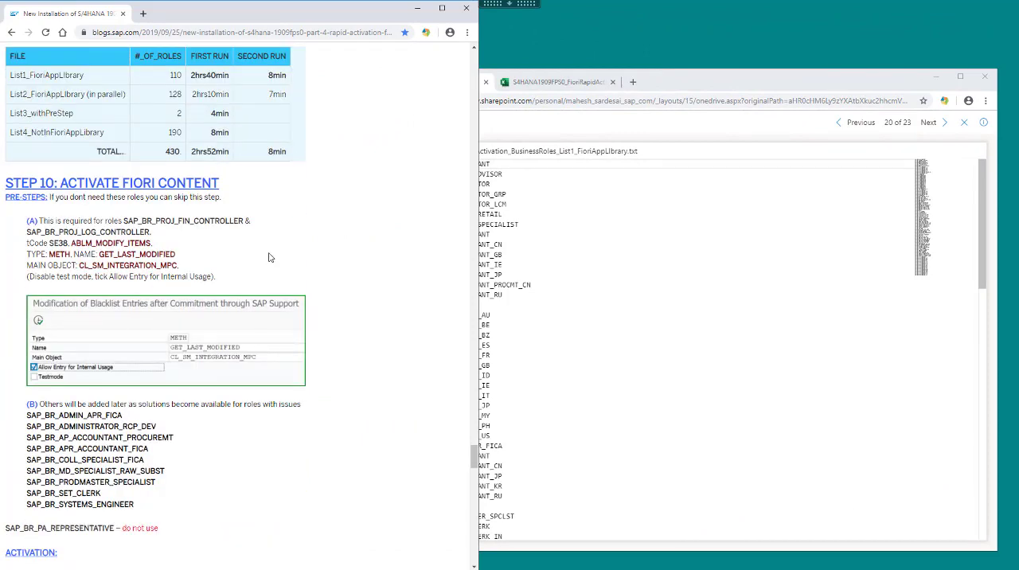
{"action": "key", "text": "alt+Tab"}
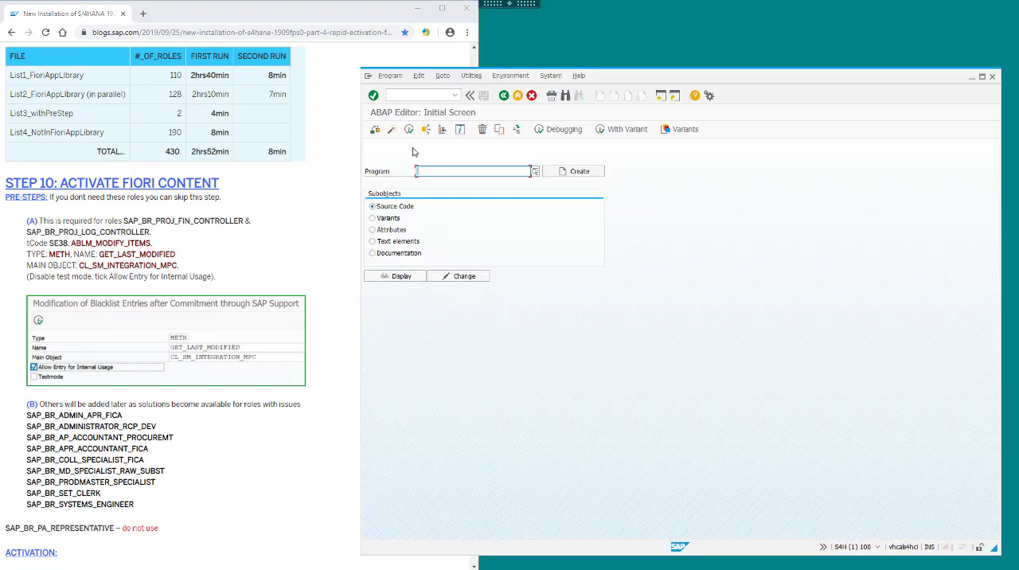
{"action": "left_click", "coordinate": [504, 96]}
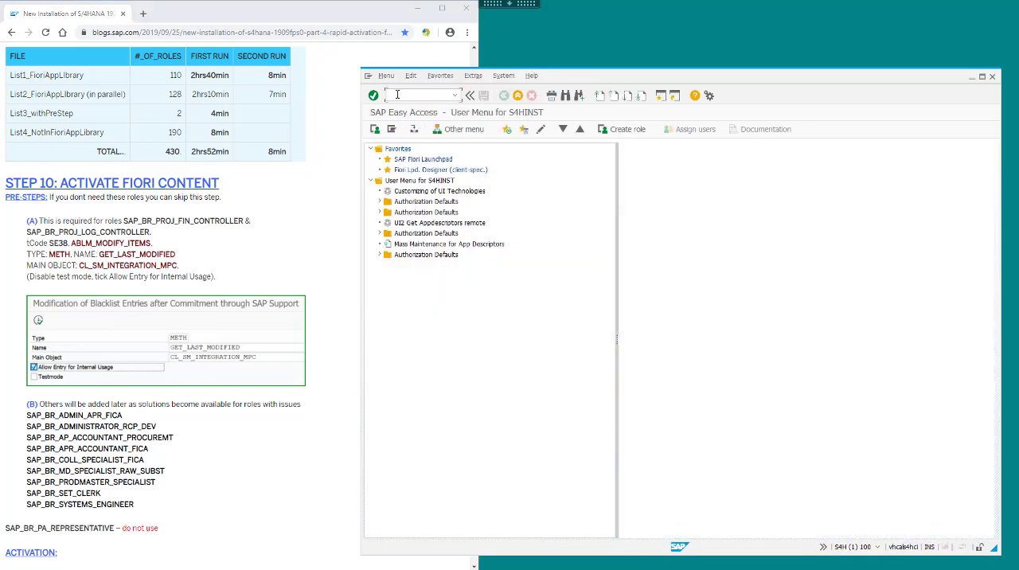
{"action": "key", "text": "Return"}
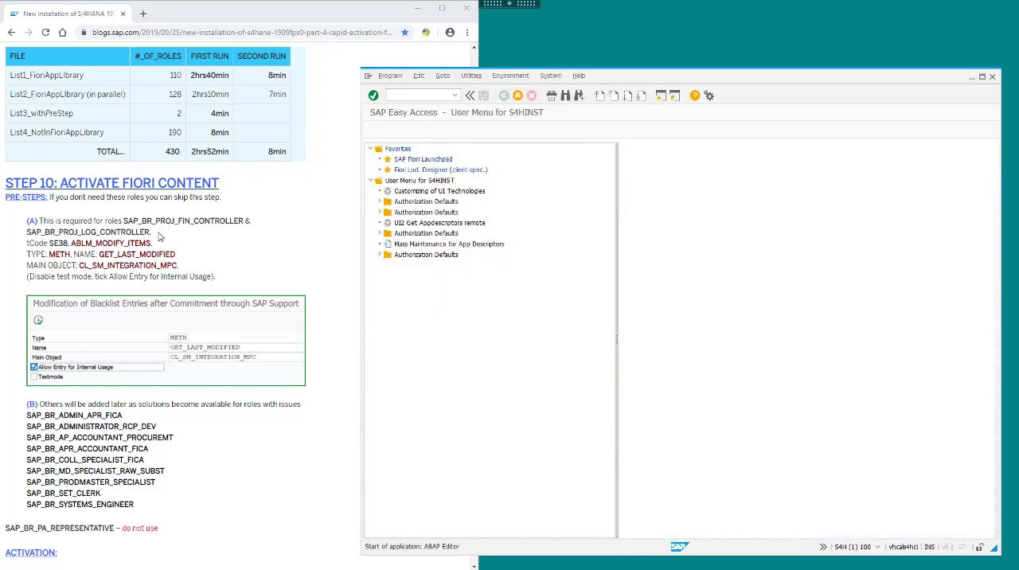
{"action": "type", "text": "ABLM_MODIFY"}
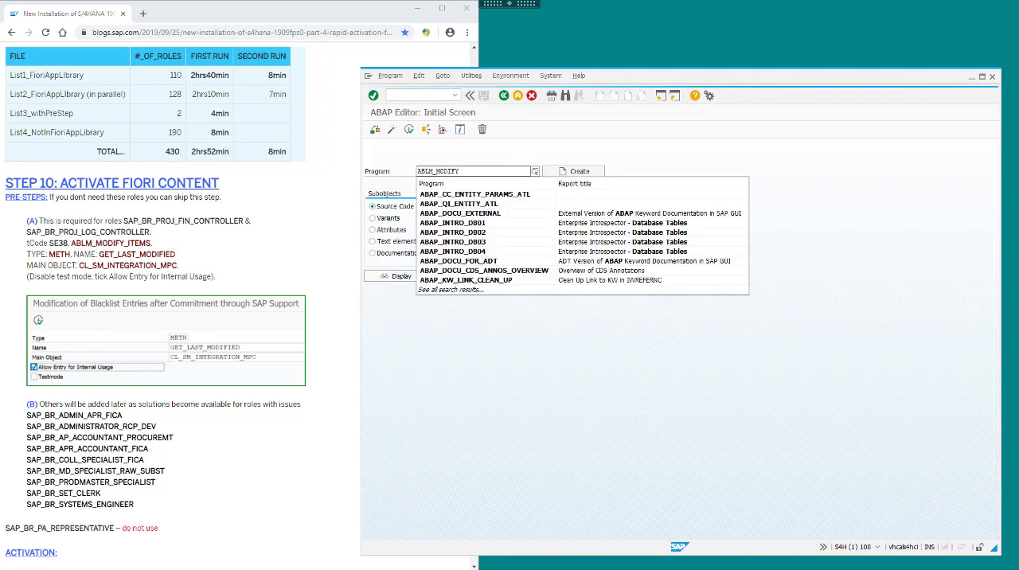
{"action": "type", "text": "_ITEMS"}
Execute the blacklist modification for METH GET_LAST_MODIFIED of CL_SM_INTEGRATION_MPC, with Allow Entry for Internal Usage enabled and Testmode disabled.
{"action": "left_click_drag", "start_coordinate": [78, 265], "coordinate": [184, 275]}
{"action": "key", "text": "ctrl+c"}
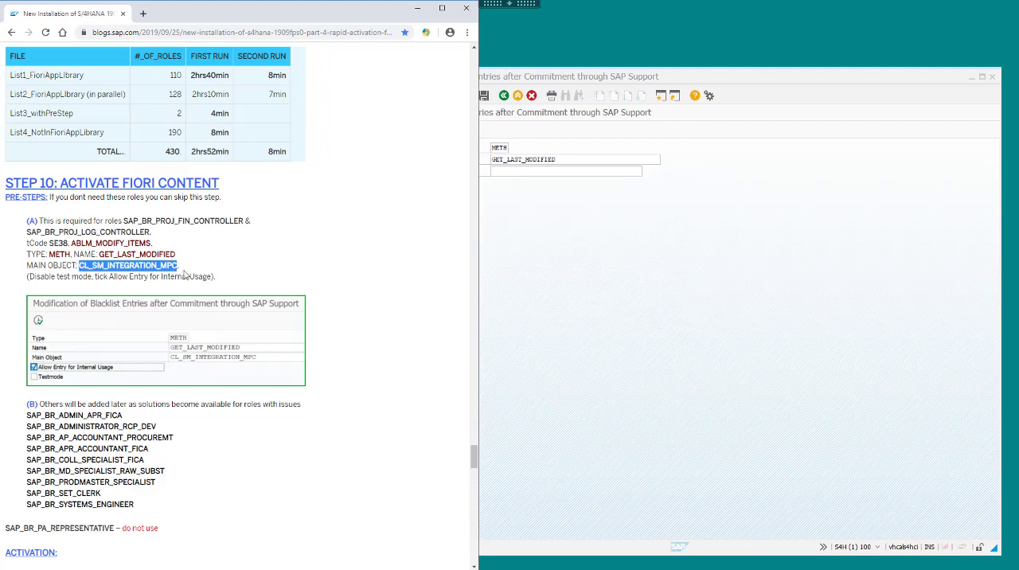
{"action": "left_click", "coordinate": [582, 175]}
{"action": "key", "text": "ctrl+v"}
{"action": "left_click", "coordinate": [368, 184]}
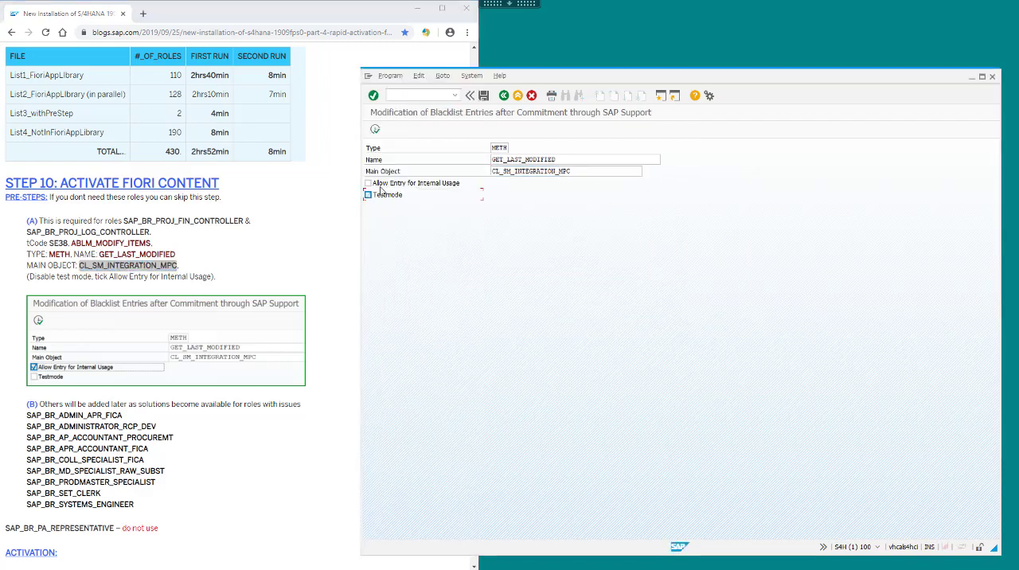
{"action": "left_click", "coordinate": [375, 129]}
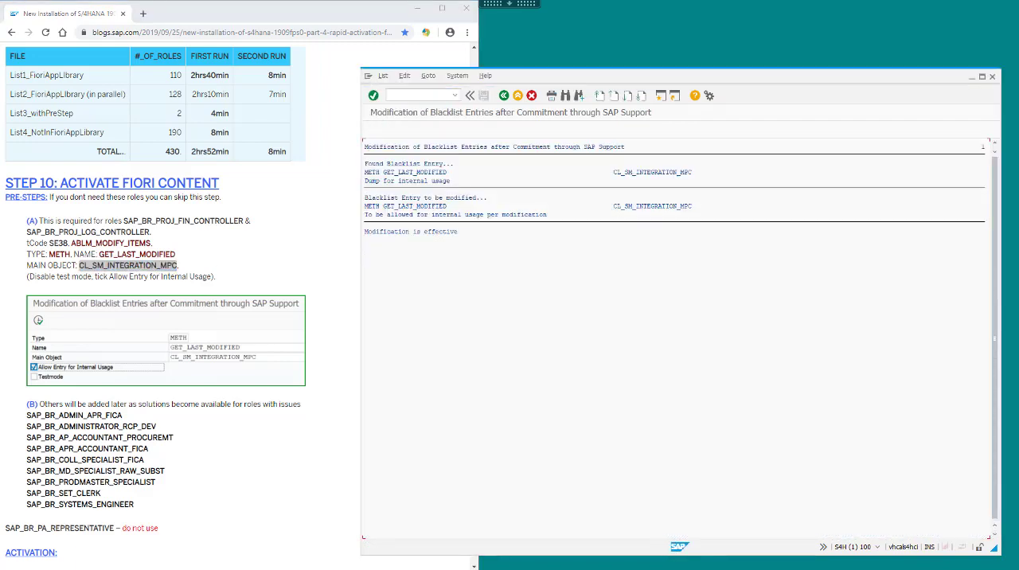
Read the blog's Activation instructions for the SAP_FIORI_CONTENT_ACTIVATION task list in STC01.
{"action": "left_click", "coordinate": [244, 425]}
{"action": "scroll", "coordinate": [244, 425], "scroll_direction": "down", "scroll_amount": 9}
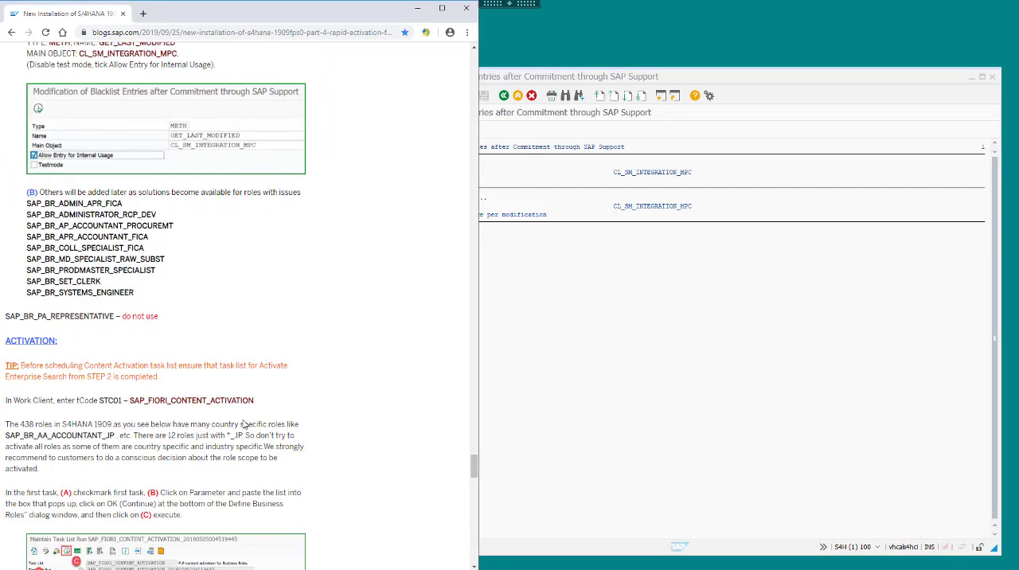
{"action": "scroll", "coordinate": [243, 425], "scroll_direction": "down", "scroll_amount": 1}
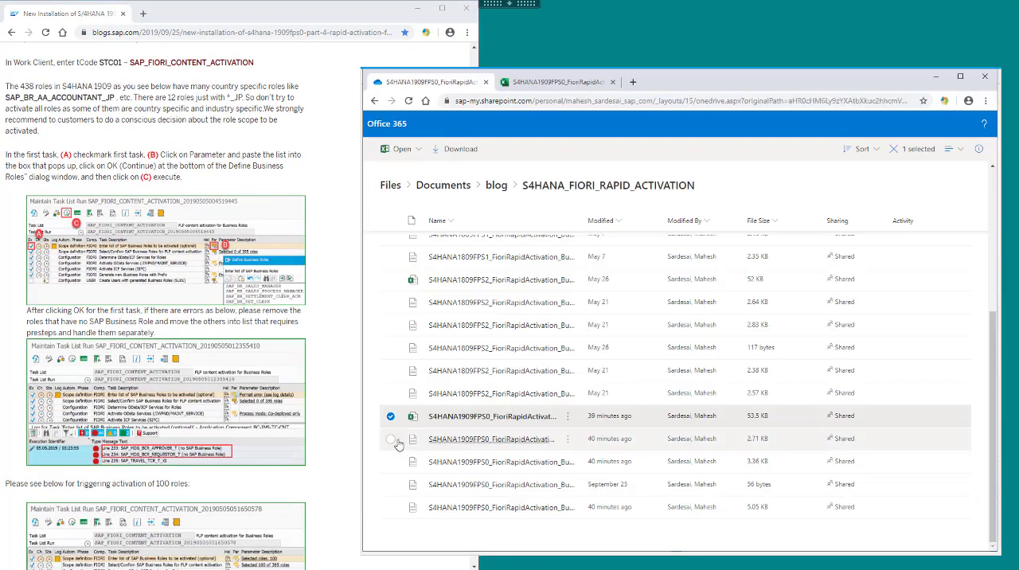
Copy all roles from the List1_FioriAppLibrary text file into the SAP GUI task list run as the business roles for activation.
{"action": "left_click", "coordinate": [392, 439]}
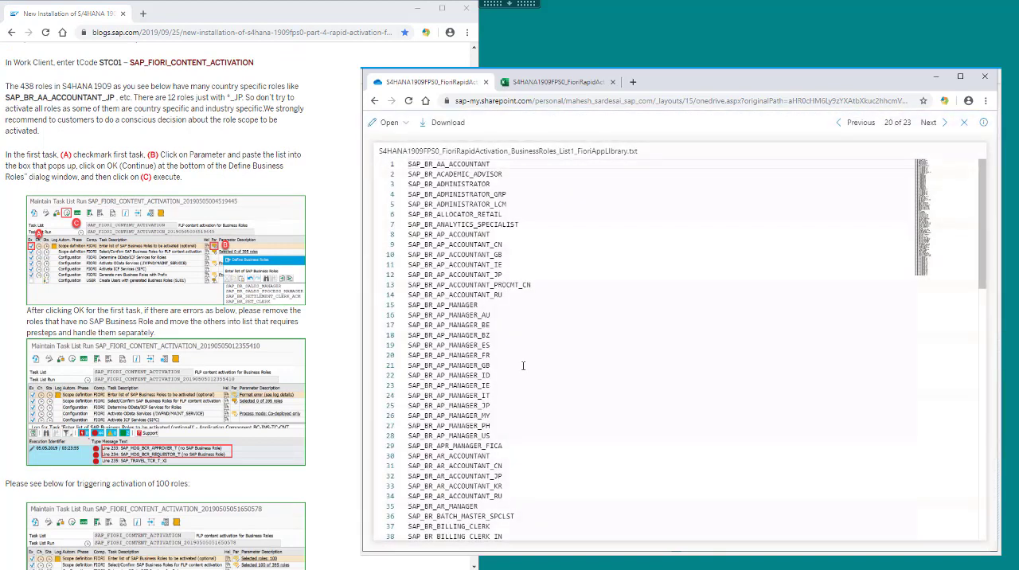
{"action": "key", "text": "ctrl+a"}
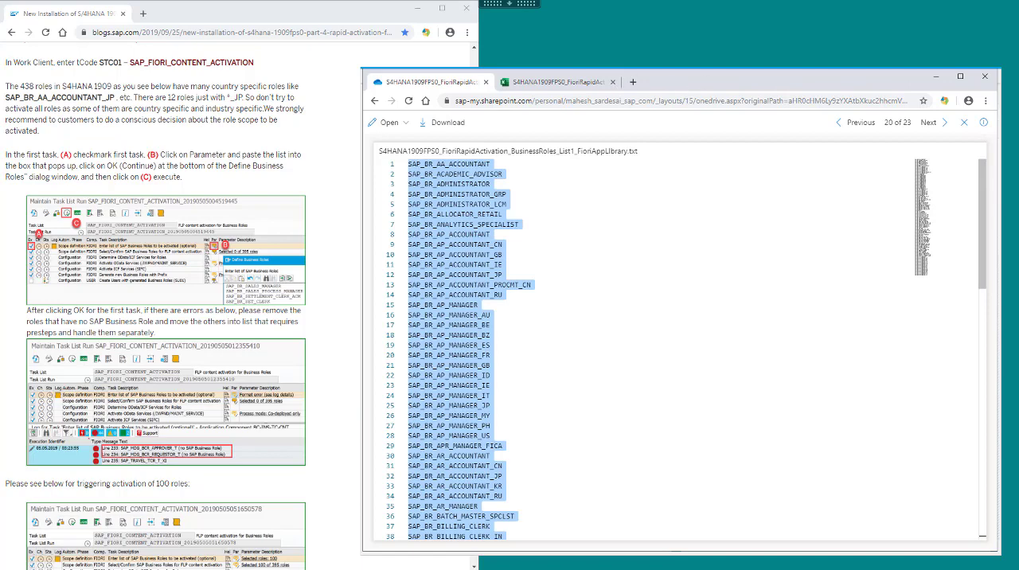
{"action": "left_click_drag", "start_coordinate": [679, 80], "coordinate": [1001, 33]}
{"action": "left_click", "coordinate": [562, 356]}
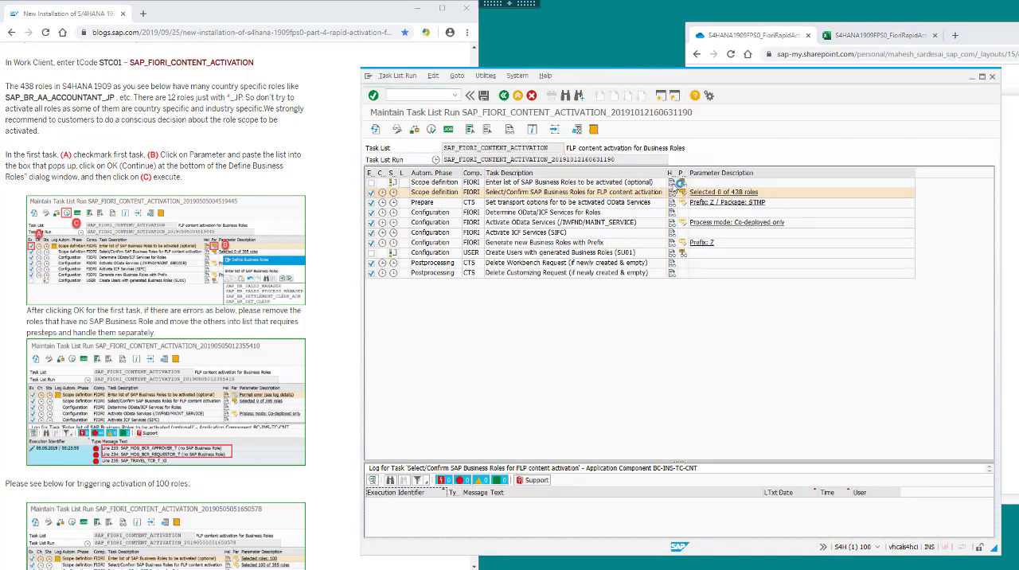
{"action": "left_click", "coordinate": [680, 183]}
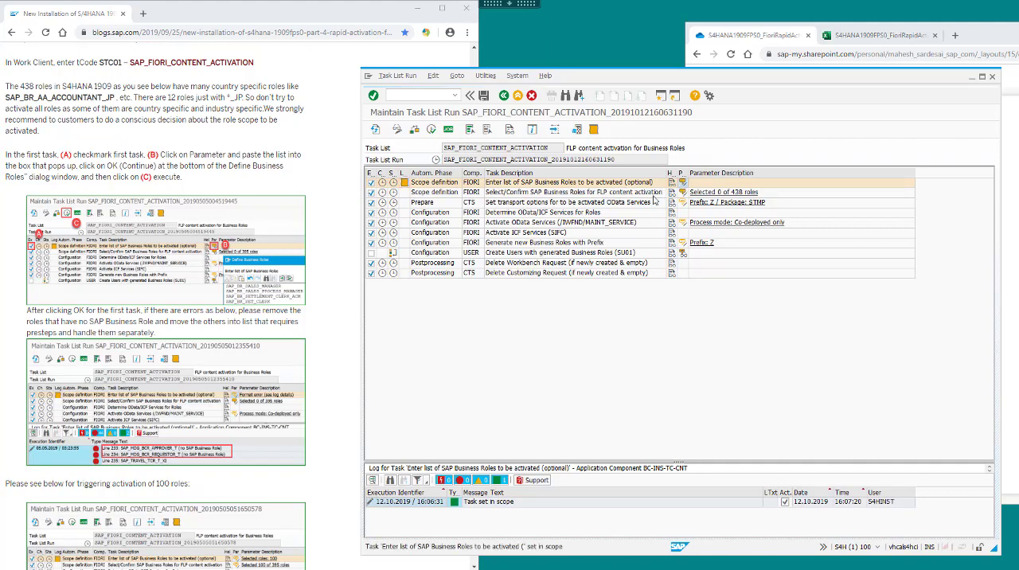
{"action": "key", "text": "ctrl+v"}
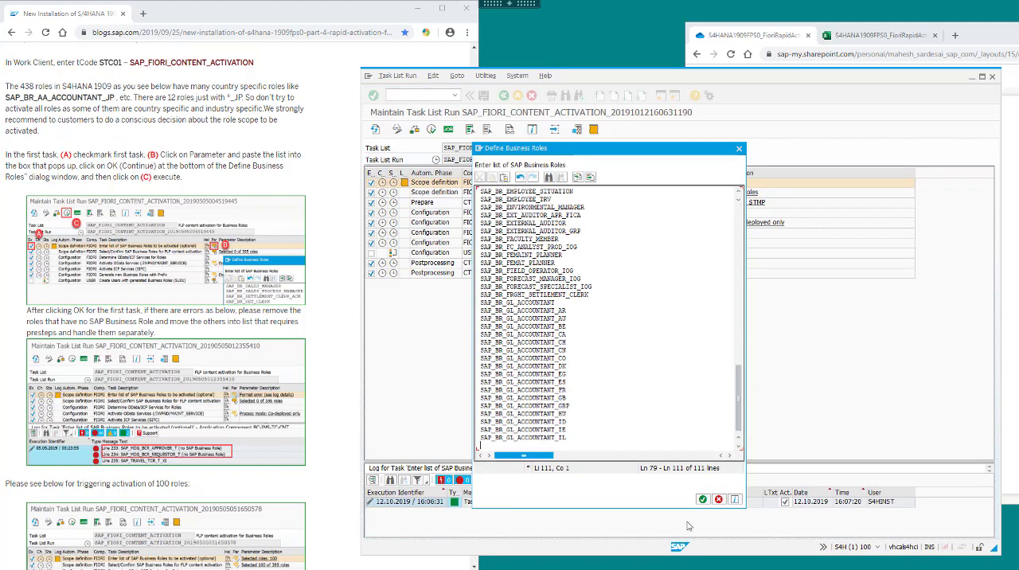
{"action": "left_click", "coordinate": [703, 499]}
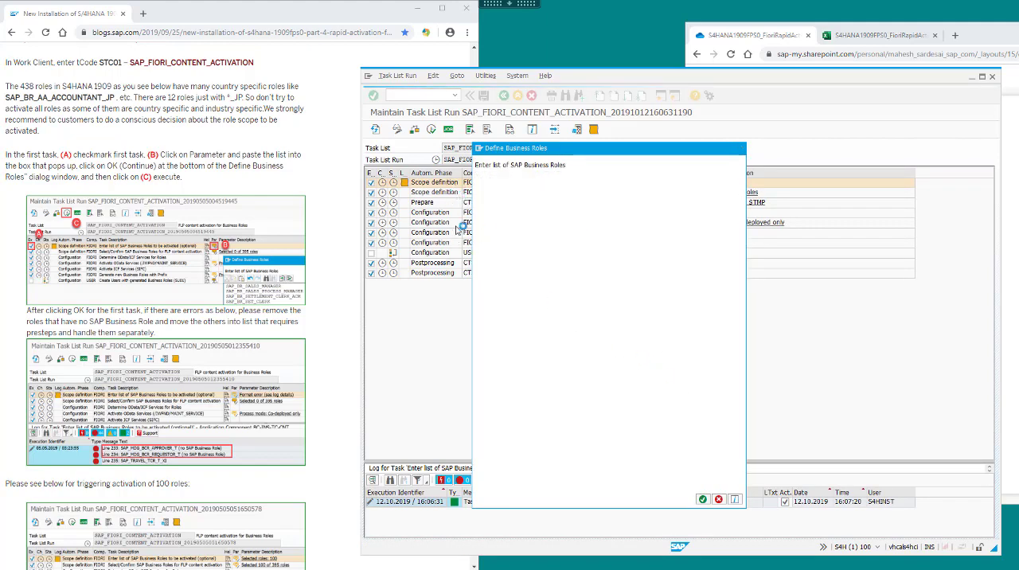
Start the content activation task list run for the List1 roles in the background.
{"action": "left_click", "coordinate": [390, 78]}
{"action": "mouse_move", "coordinate": [402, 125]}
{"action": "left_click", "coordinate": [509, 136]}
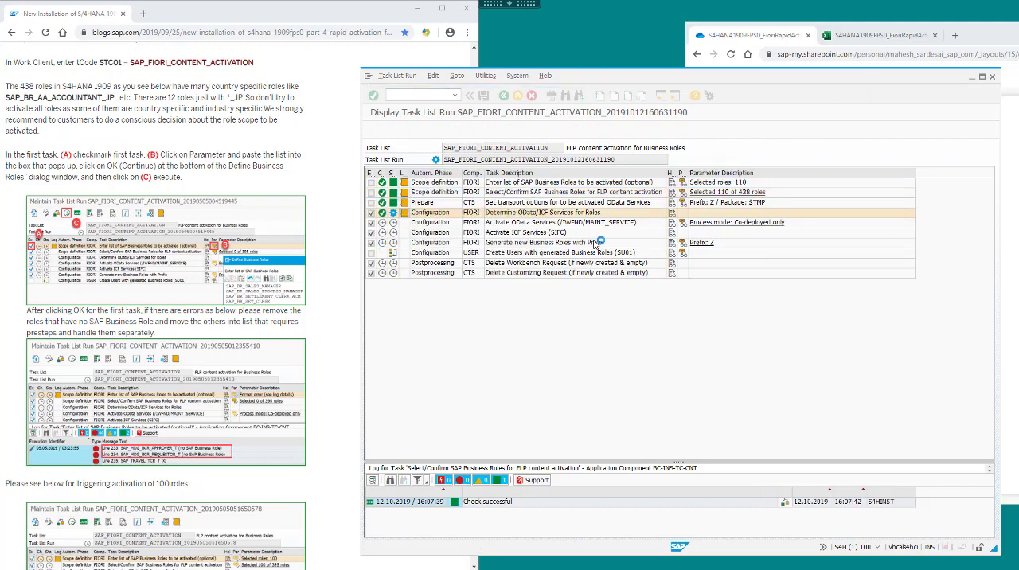
Return to the shared S4HANA_FIORI_RAPID_ACTIVATION folder and open the 1909FPS0 List2_FioriAppLibrary text file.
{"action": "left_click", "coordinate": [959, 29]}
{"action": "left_click", "coordinate": [697, 54]}
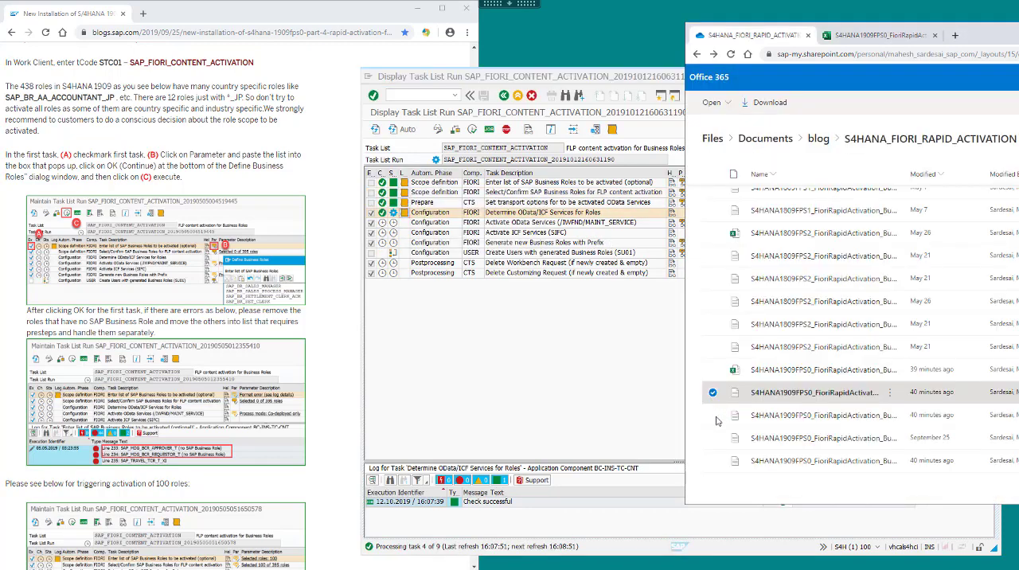
{"action": "left_click", "coordinate": [772, 422]}
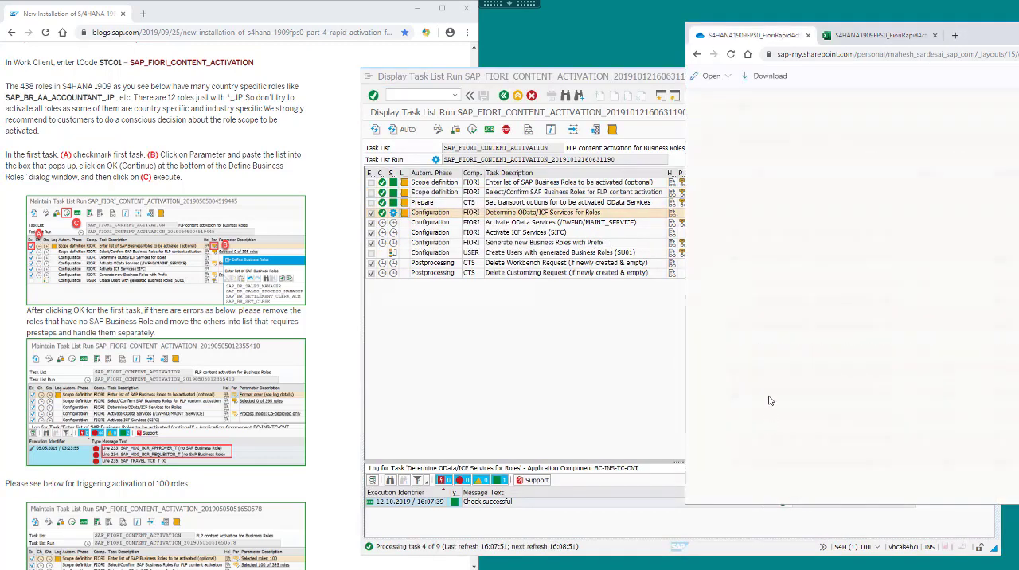
Switch back to SAP GUI and open an additional session window alongside the running task list.
{"action": "left_click", "coordinate": [510, 356]}
{"action": "left_click", "coordinate": [368, 77]}
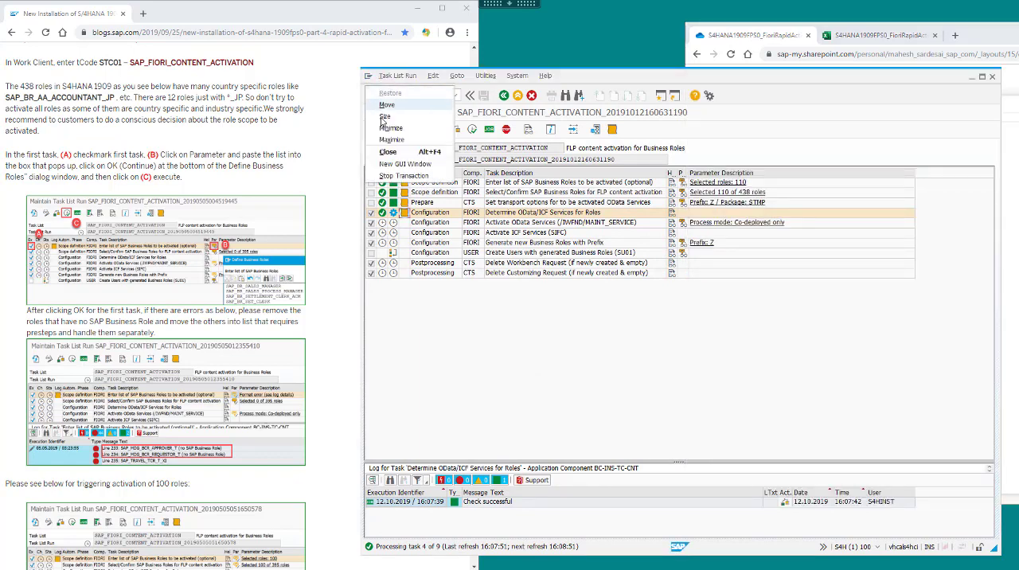
{"action": "left_click", "coordinate": [589, 176]}
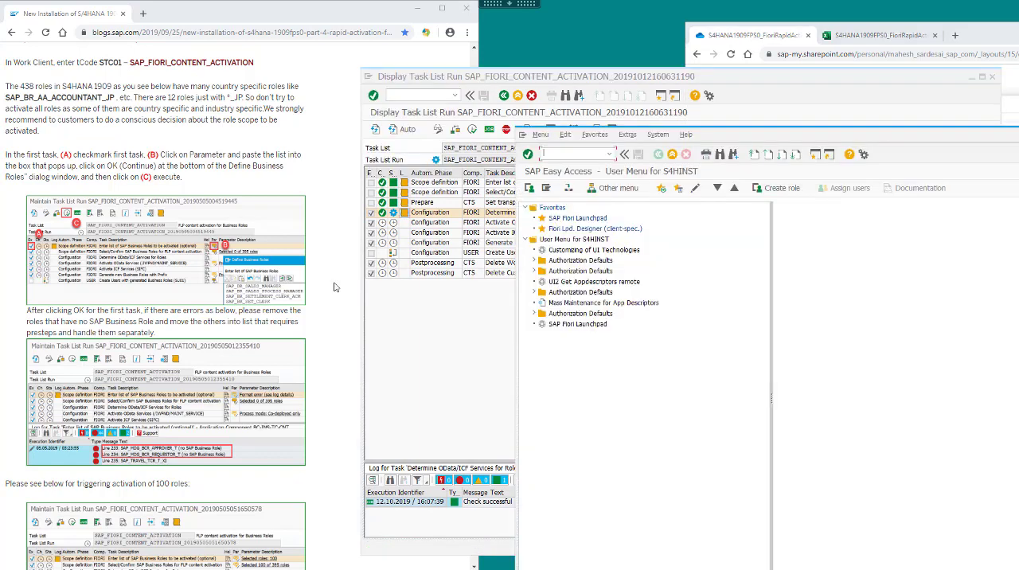
Read the blog's Tip No 3 on splitting roles into lists and running them in parallel sessions.
{"action": "left_click", "coordinate": [332, 284]}
{"action": "scroll", "coordinate": [333, 285], "scroll_direction": "down", "scroll_amount": 2}
{"action": "scroll", "coordinate": [333, 286], "scroll_direction": "down", "scroll_amount": 1}
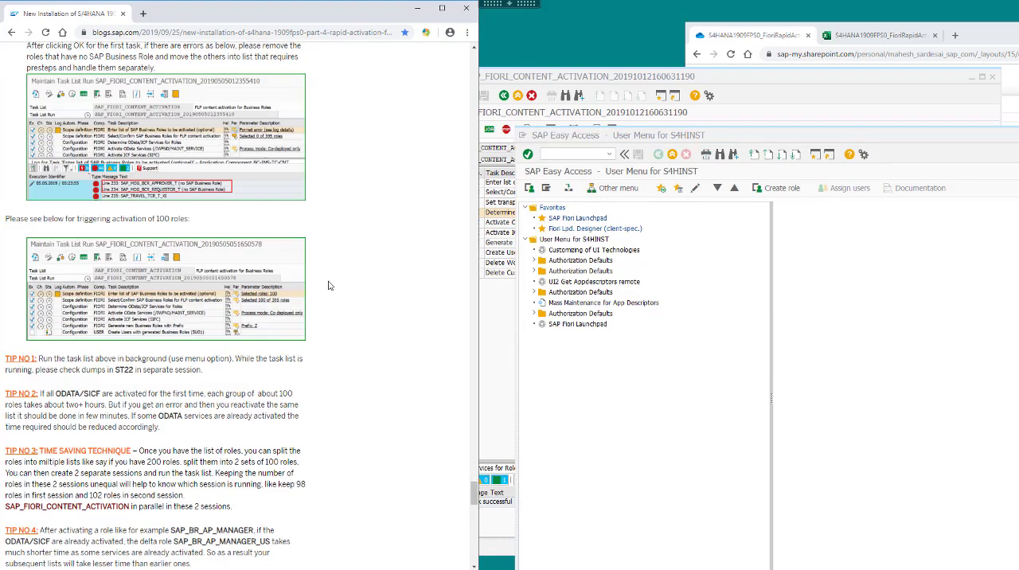
{"action": "left_click_drag", "start_coordinate": [8, 450], "coordinate": [246, 509]}
Start transaction STC01 in the new SAP GUI session and generate a task list run for SAP_FIORI_CONTENT_ACTIVATION.
{"action": "left_click", "coordinate": [732, 404]}
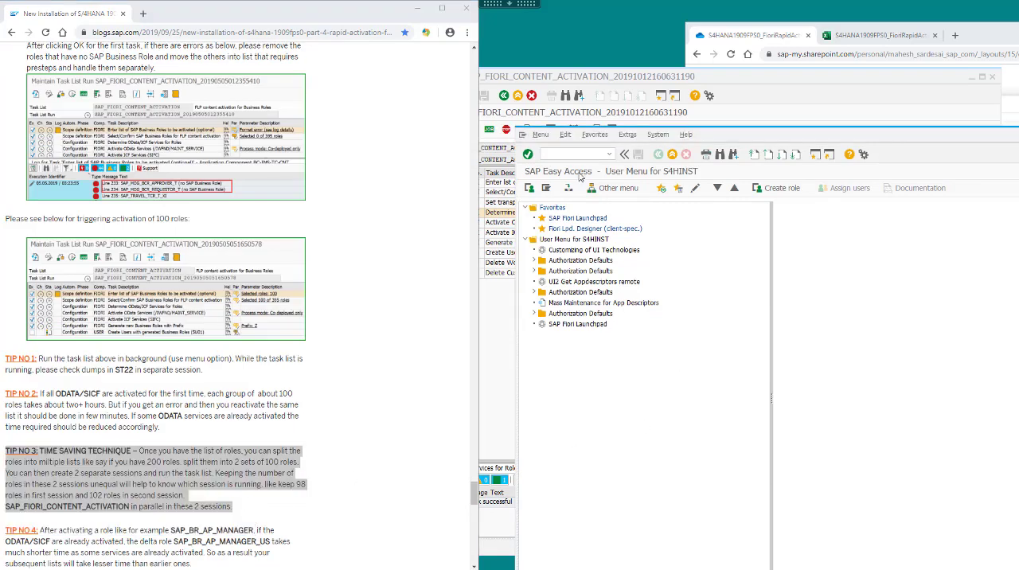
{"action": "left_click", "coordinate": [752, 79]}
{"action": "left_click", "coordinate": [683, 563]}
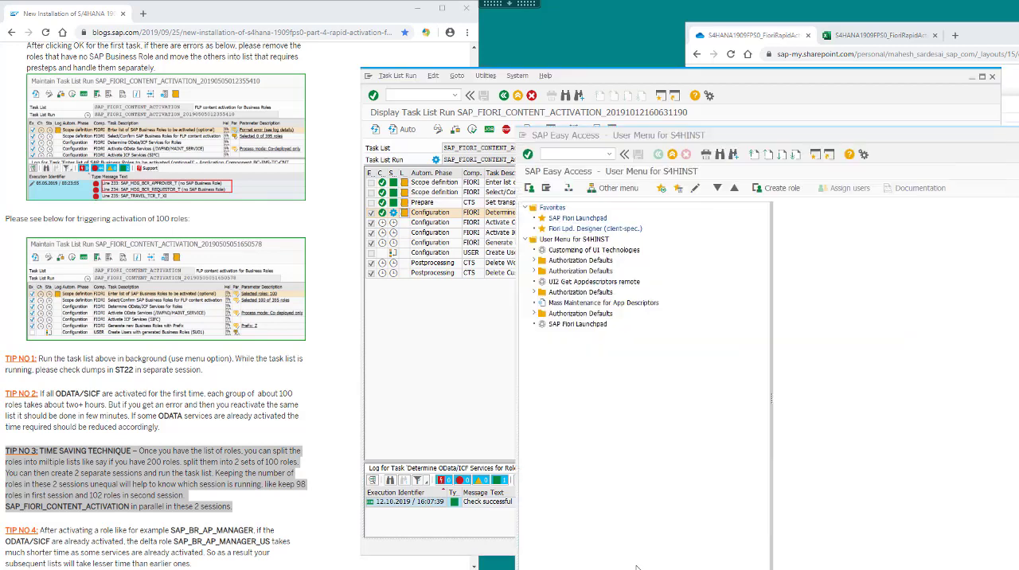
{"action": "left_click", "coordinate": [558, 154]}
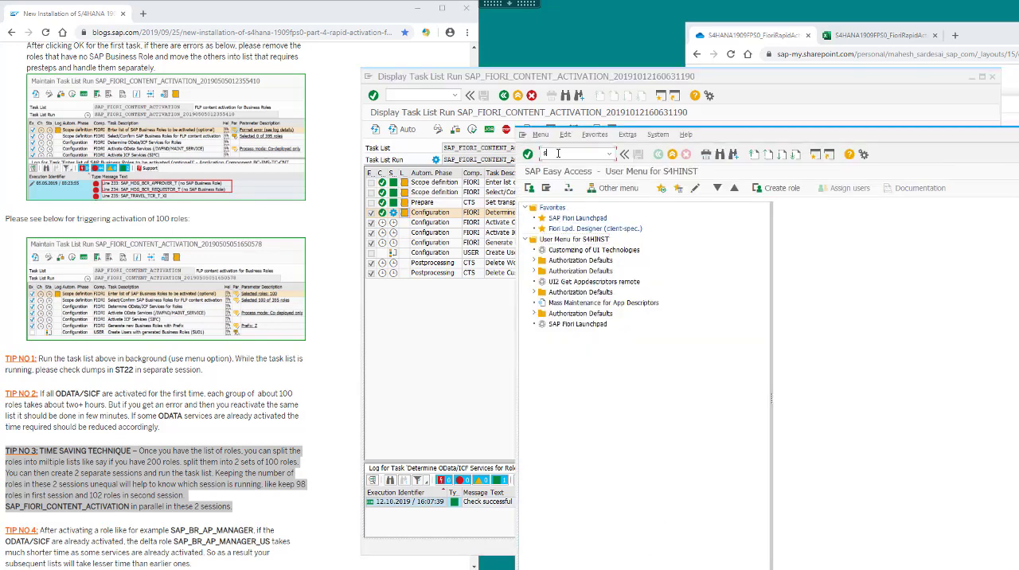
{"action": "type", "text": "stc01"}
{"action": "key", "text": "Return"}
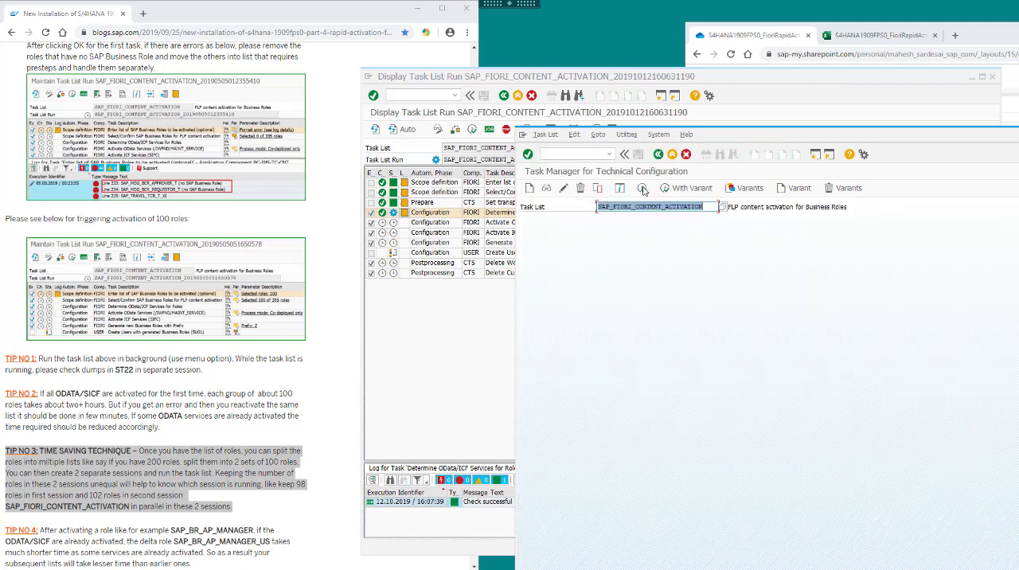
{"action": "left_click", "coordinate": [643, 190]}
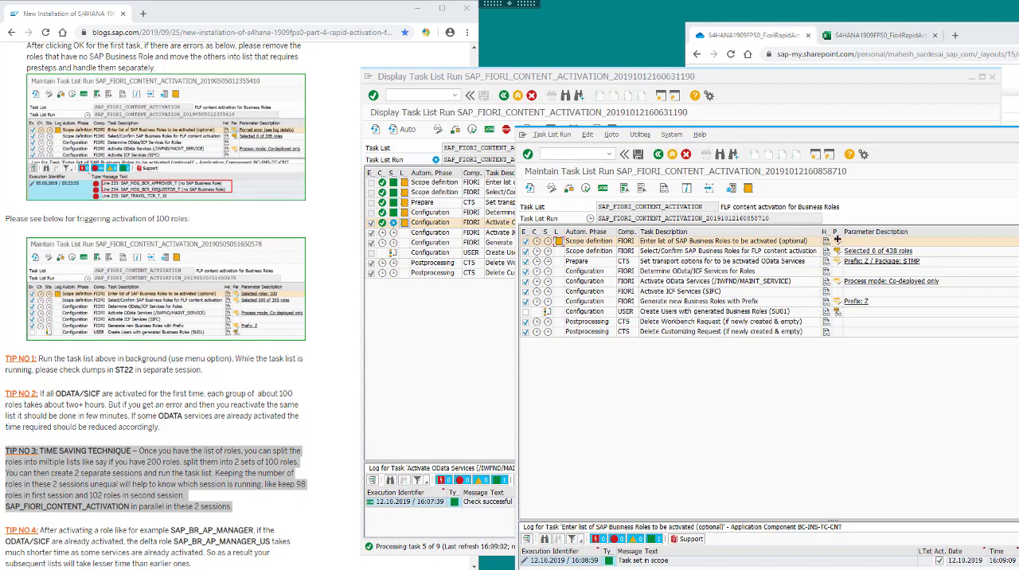
Define the second run's business roles by copying in all roles from the List2_FioriAppLibrary text file.
{"action": "left_click", "coordinate": [838, 243]}
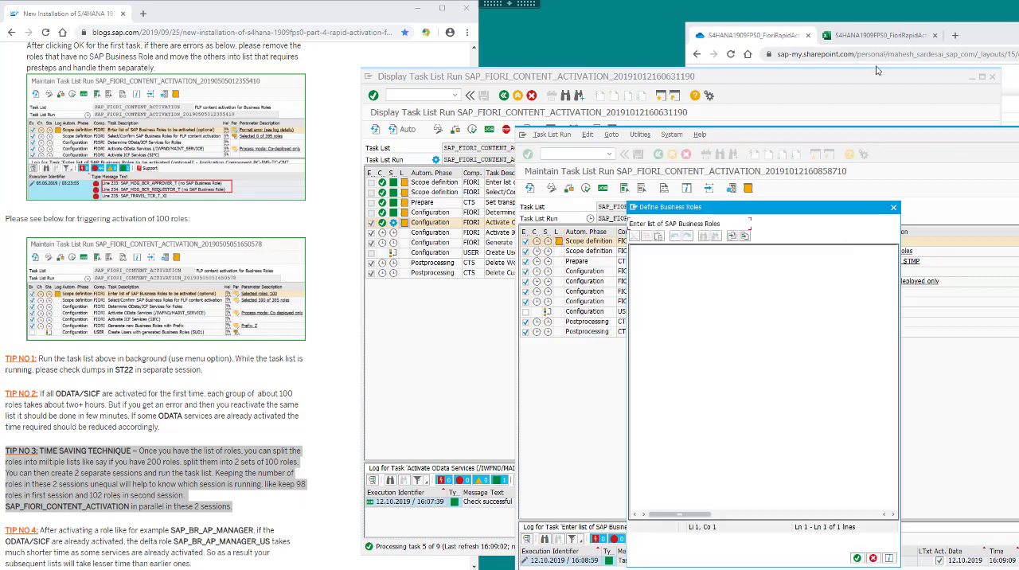
{"action": "left_click", "coordinate": [799, 41]}
{"action": "key", "text": "ctrl+a"}
{"action": "key", "text": "ctrl+c"}
{"action": "left_click", "coordinate": [860, 561]}
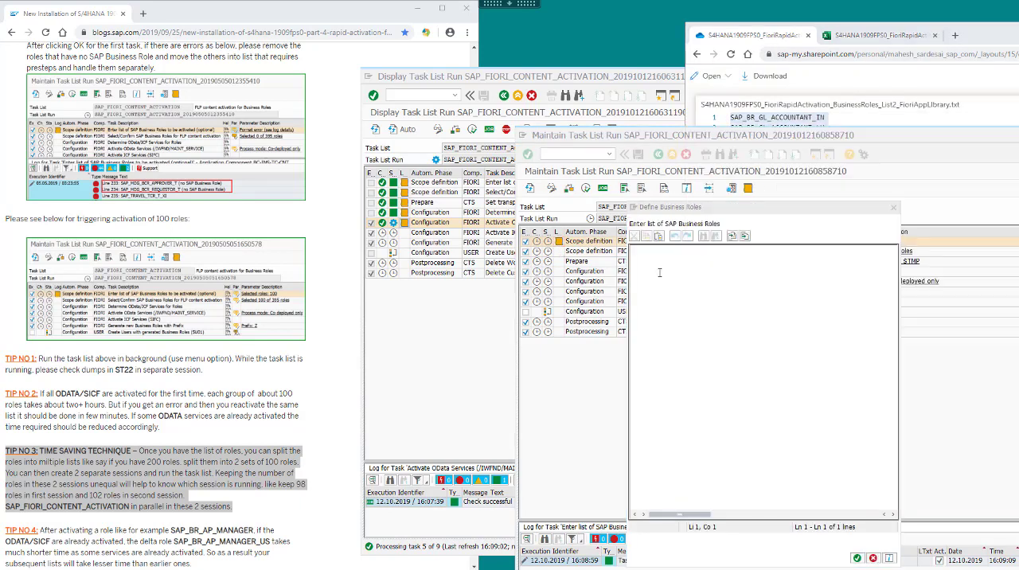
{"action": "key", "text": "ctrl+v"}
{"action": "left_click", "coordinate": [857, 558]}
Start the second session's task list run for the List2 roles in the background.
{"action": "left_click", "coordinate": [551, 134]}
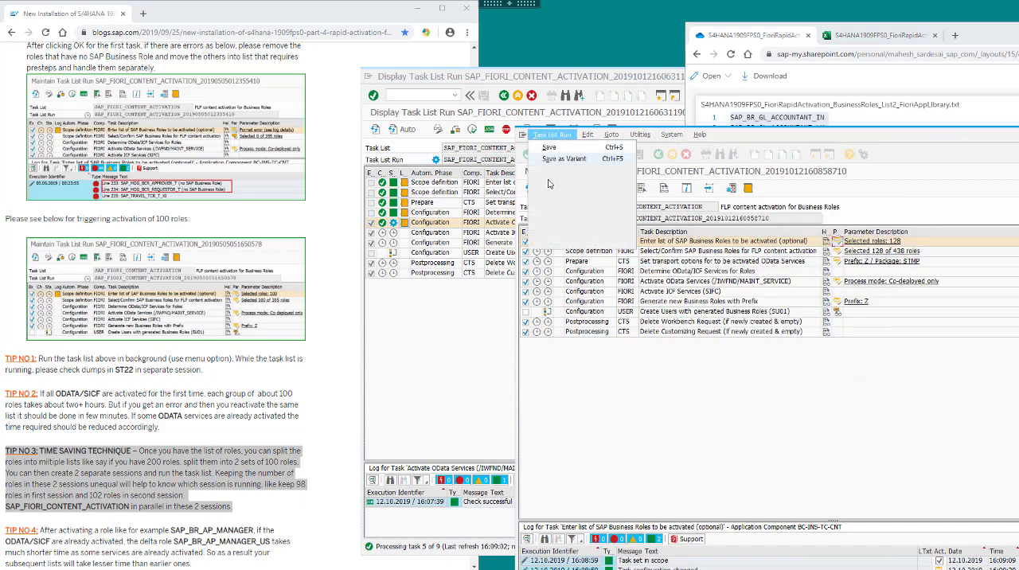
{"action": "mouse_move", "coordinate": [549, 182]}
{"action": "left_click", "coordinate": [667, 196]}
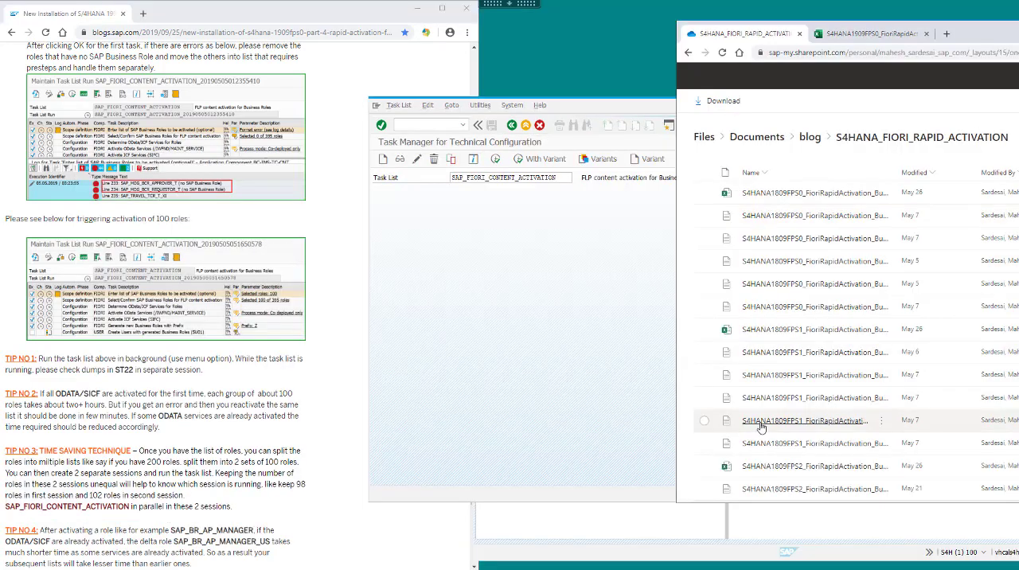
Put the role entry task in scope and enter SAP_BR_PROJ_FIN_CONTROLLER and SAP_BR_PROJ_LOG_CONTROLLER from the List3_withPreSteps text file.
{"action": "left_click", "coordinate": [742, 440]}
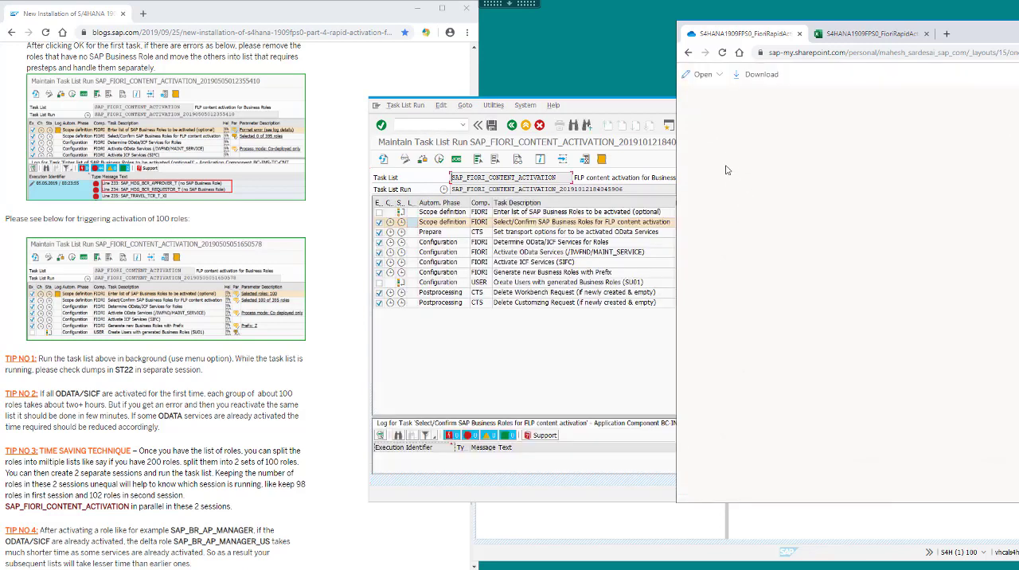
{"action": "left_click_drag", "start_coordinate": [829, 127], "coordinate": [715, 117]}
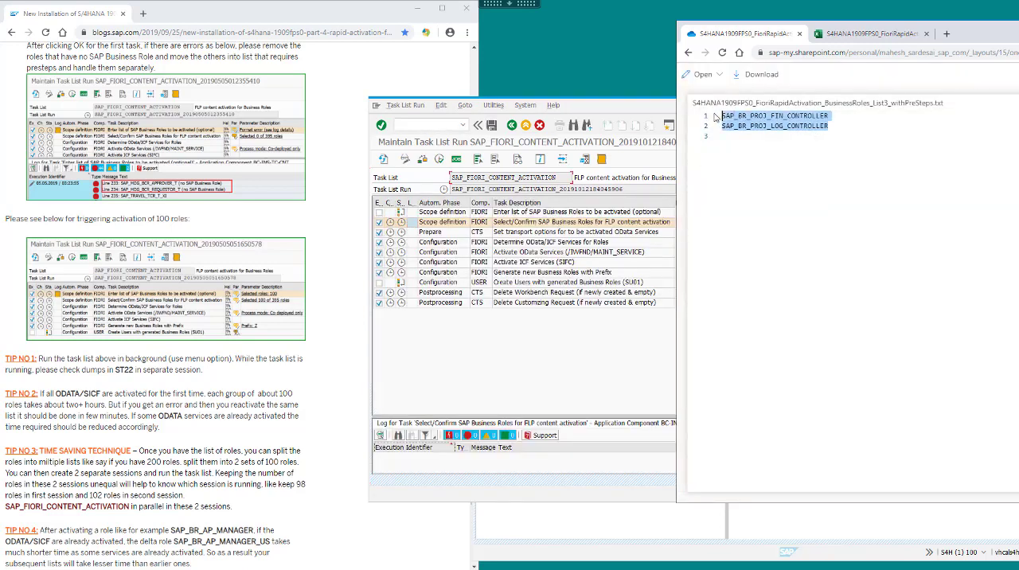
{"action": "left_click", "coordinate": [375, 211]}
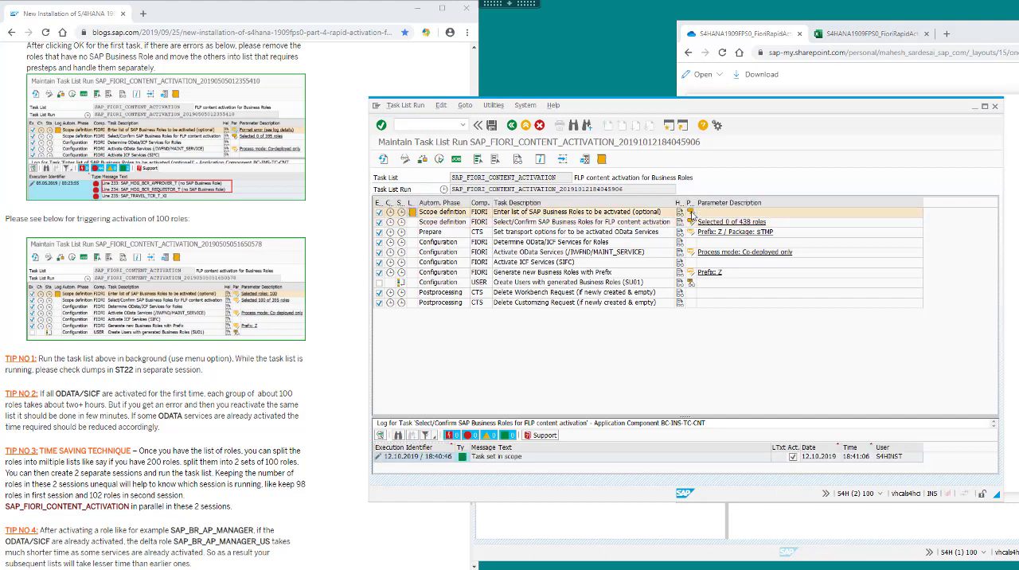
{"action": "left_click", "coordinate": [691, 213]}
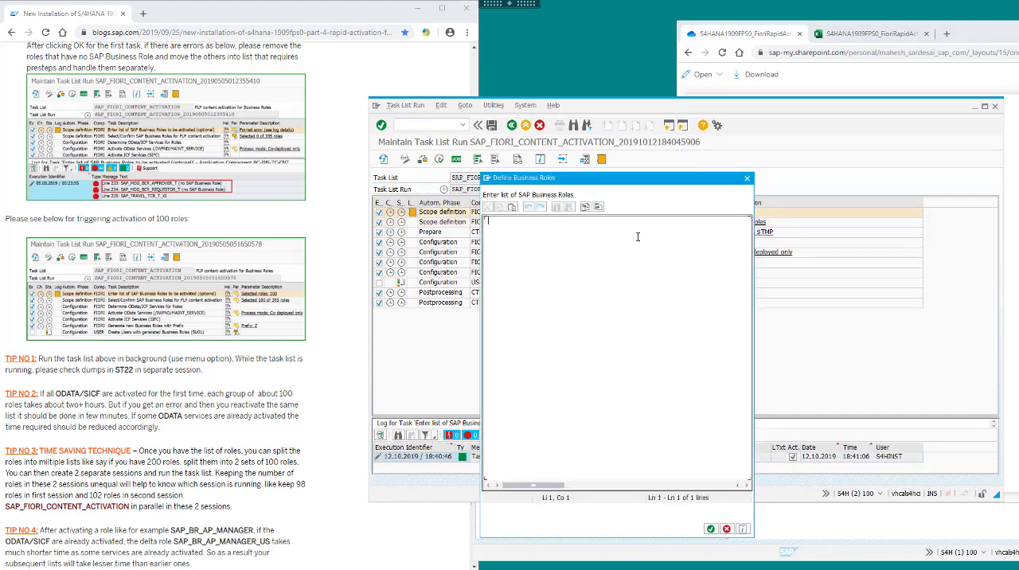
{"action": "key", "text": "ctrl+v"}
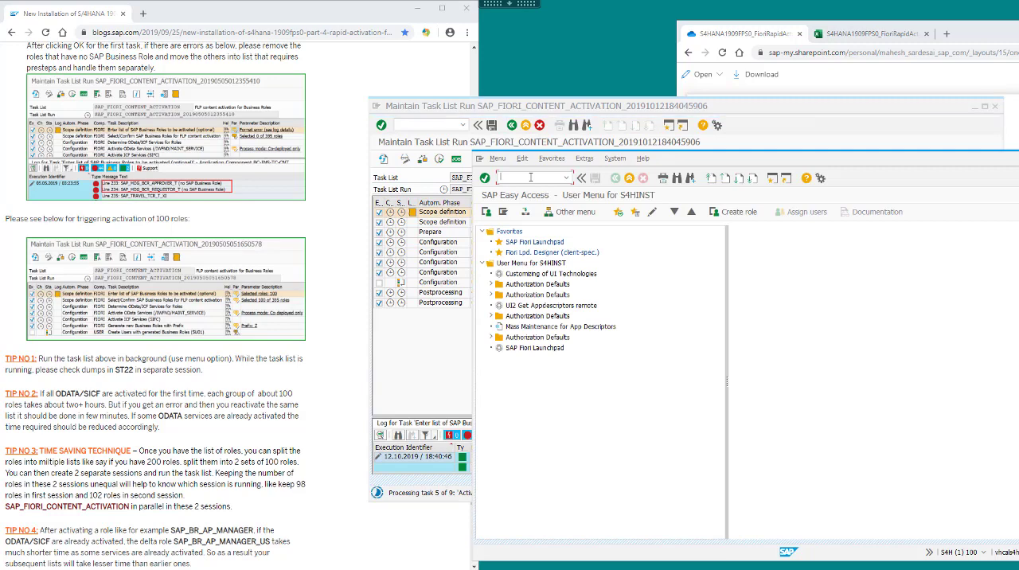
Generate another SAP_FIORI_CONTENT_ACTIVATION run in STC01, define the List4_NotInFioriAppLibrary roles as its business roles, and start the run.
{"action": "type", "text": "stc01"}
{"action": "key", "text": "Return"}
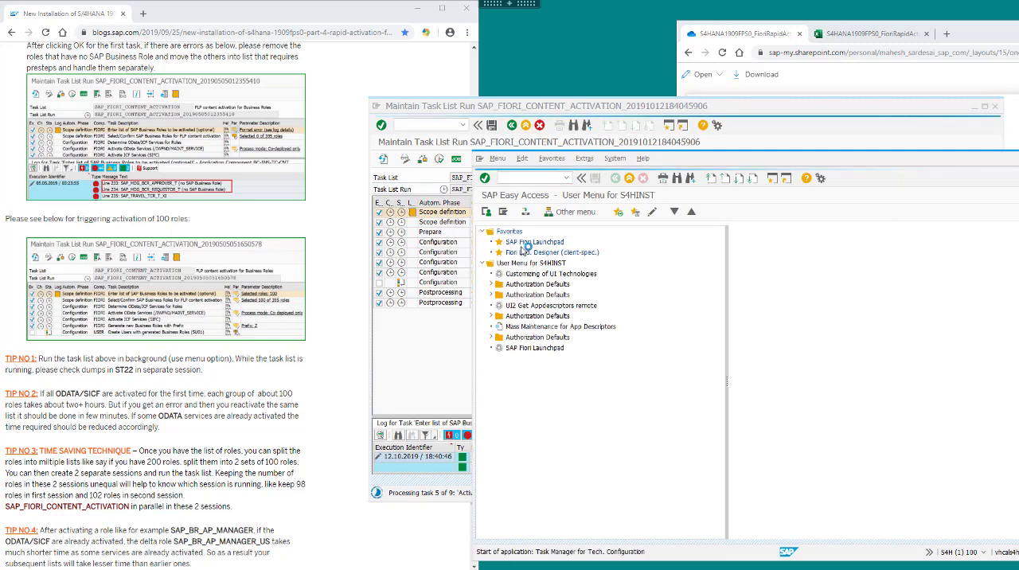
{"action": "key", "text": "F8"}
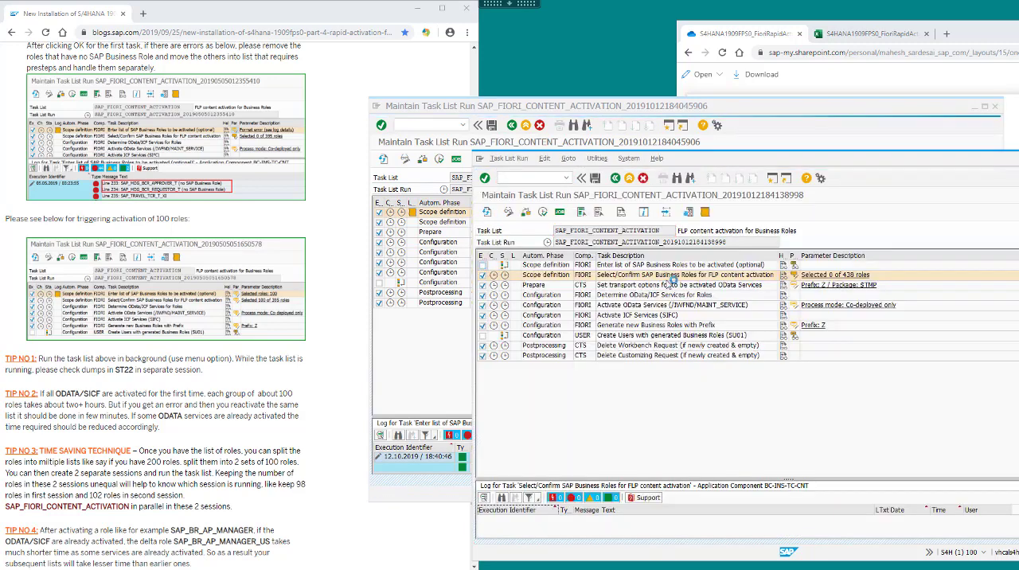
{"action": "left_click", "coordinate": [795, 263]}
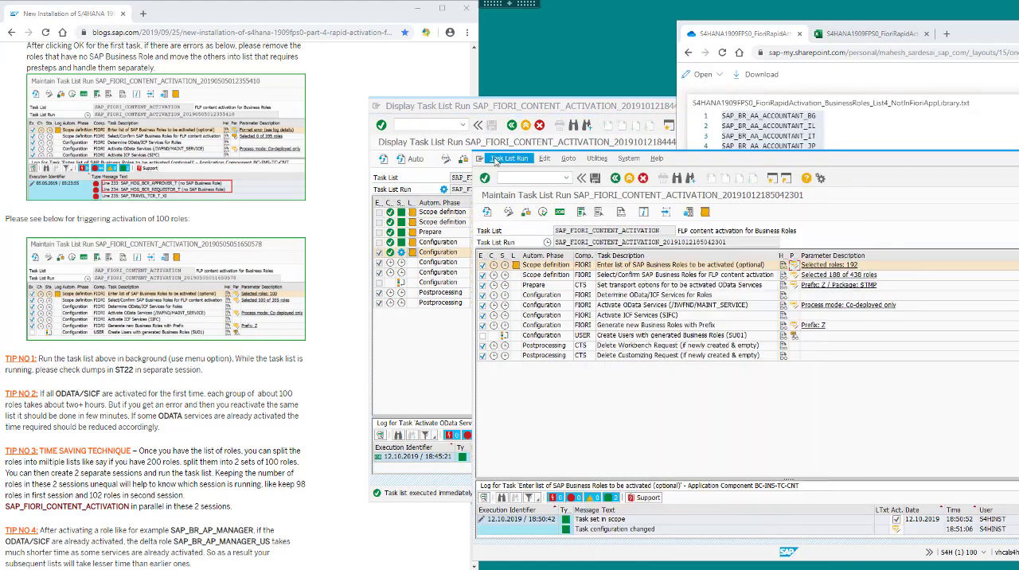
{"action": "left_click", "coordinate": [508, 158]}
{"action": "mouse_move", "coordinate": [526, 204]}
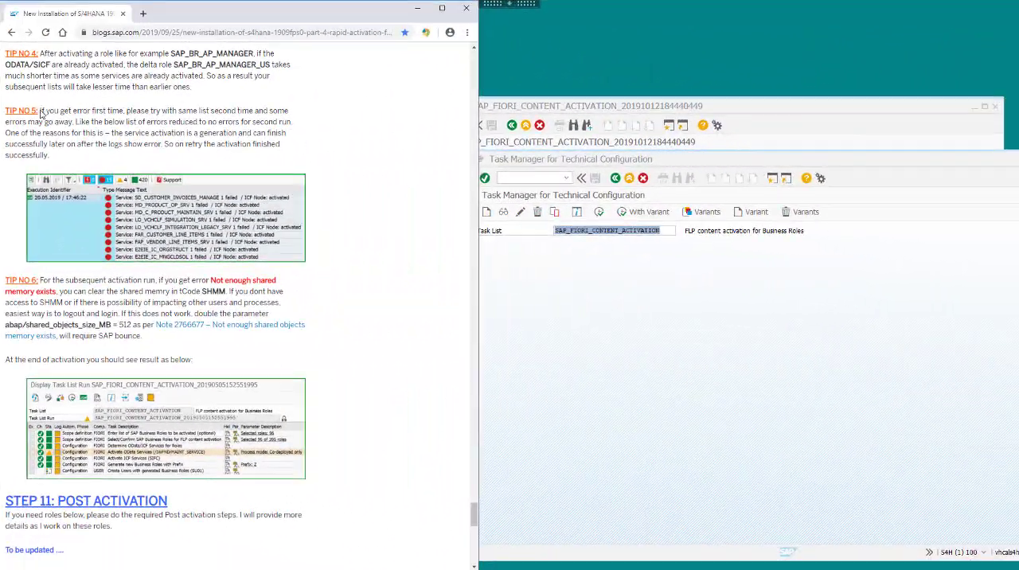
Review the blog's Tips No 5 and 6 on activation errors and shared memory, plus the post-activation and reference sections.
{"action": "left_click_drag", "start_coordinate": [41, 111], "coordinate": [282, 143]}
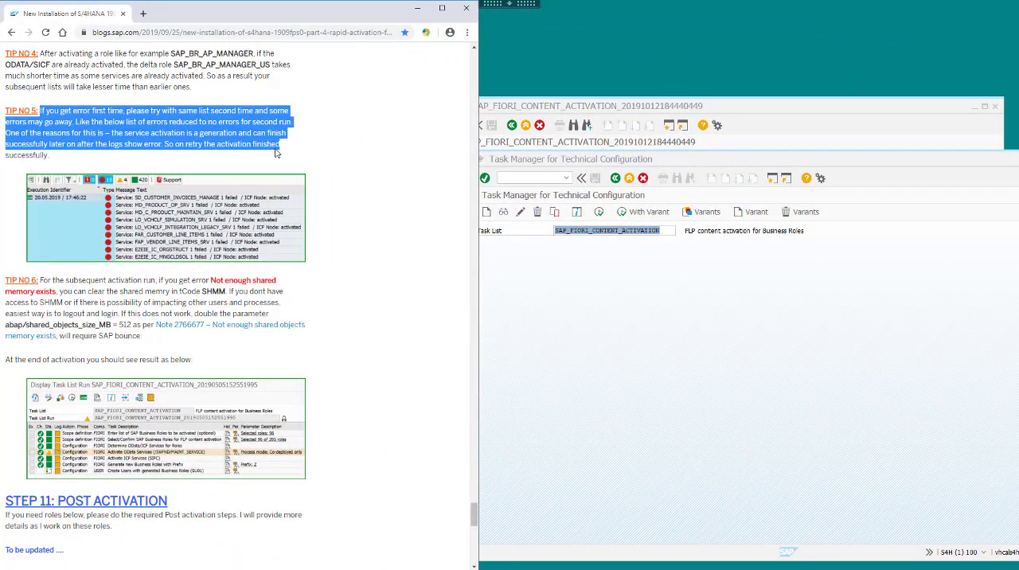
{"action": "scroll", "coordinate": [287, 200], "scroll_direction": "down", "scroll_amount": 2}
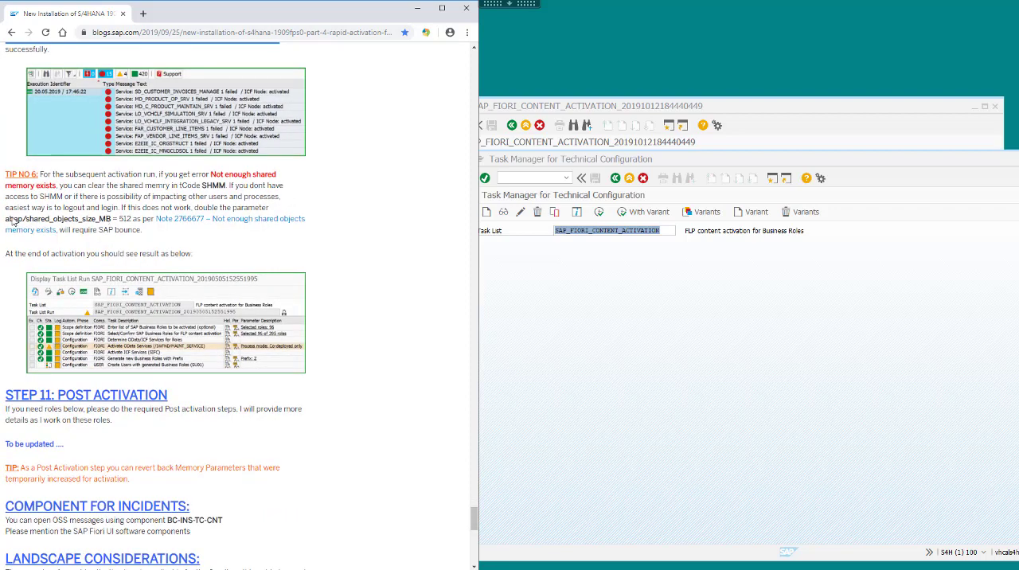
{"action": "left_click_drag", "start_coordinate": [6, 222], "coordinate": [133, 225]}
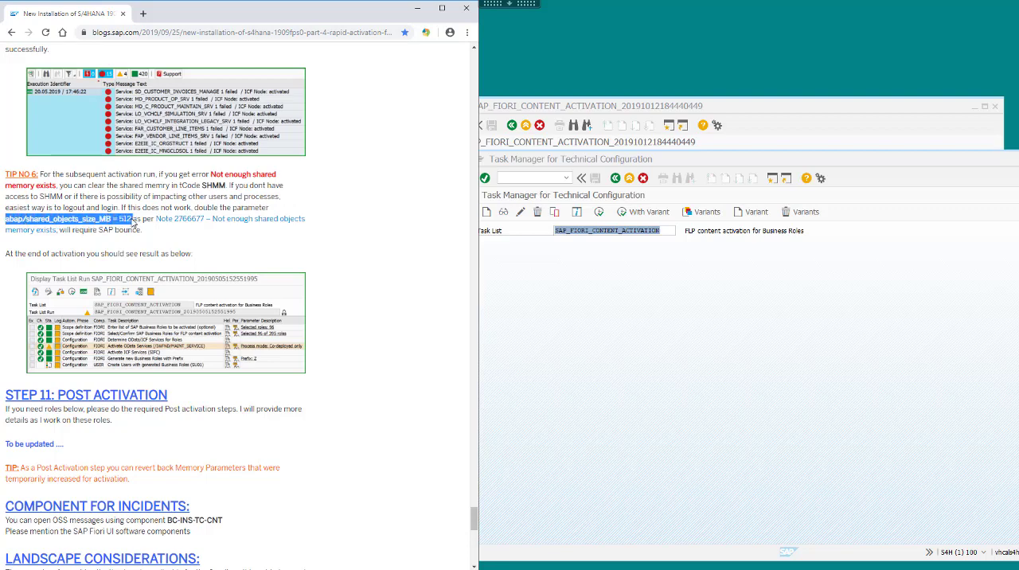
{"action": "left_click", "coordinate": [345, 263]}
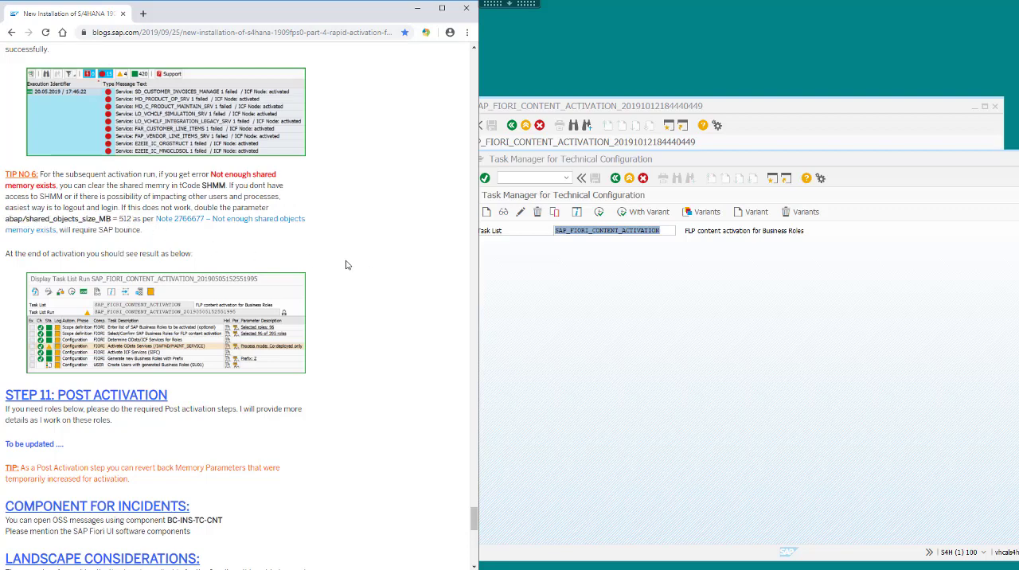
{"action": "scroll", "coordinate": [347, 264], "scroll_direction": "down", "scroll_amount": 1}
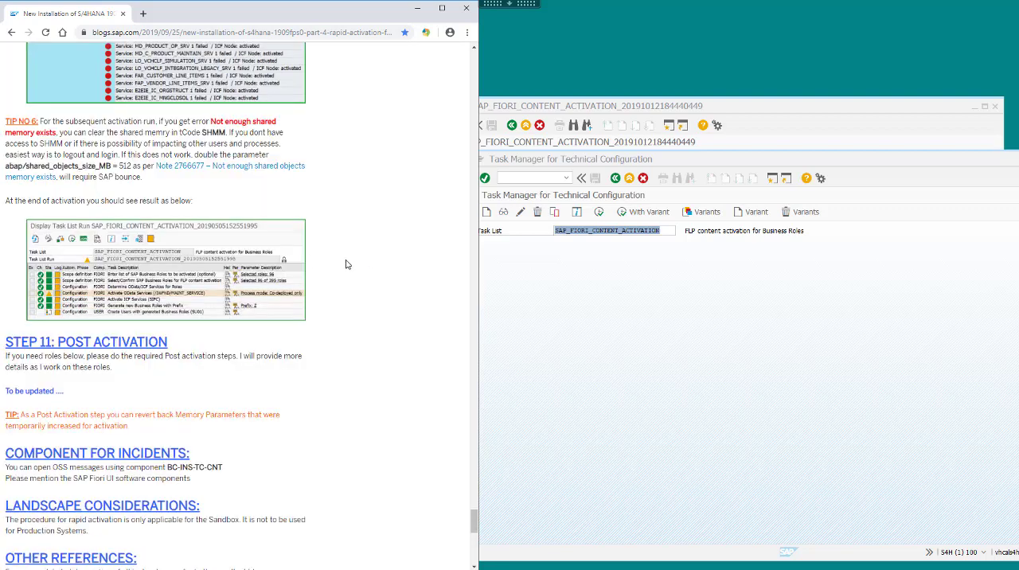
{"action": "double_click", "coordinate": [212, 133]}
{"action": "scroll", "coordinate": [299, 234], "scroll_direction": "down", "scroll_amount": 1}
{"action": "scroll", "coordinate": [299, 234], "scroll_direction": "down", "scroll_amount": 5}
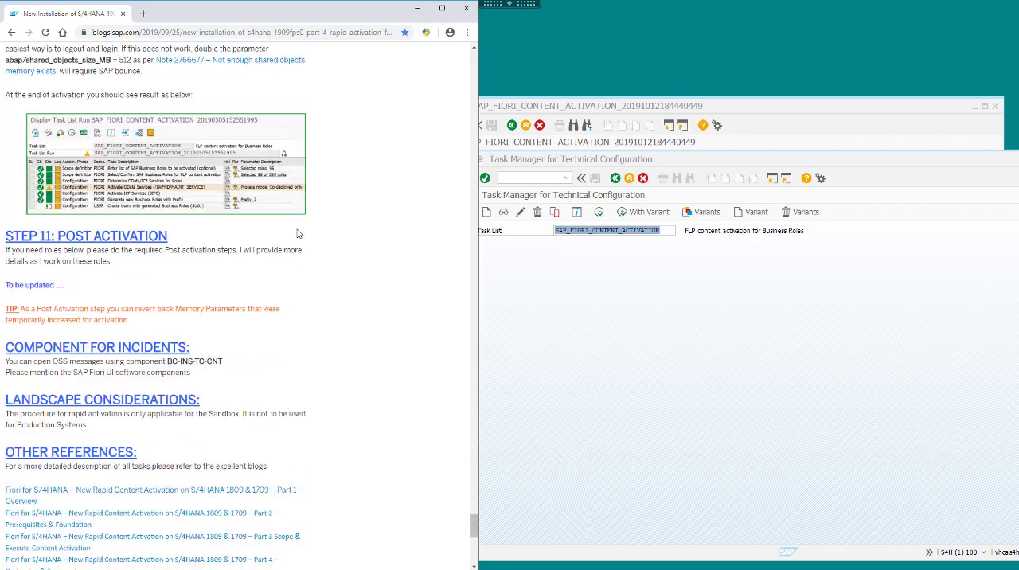